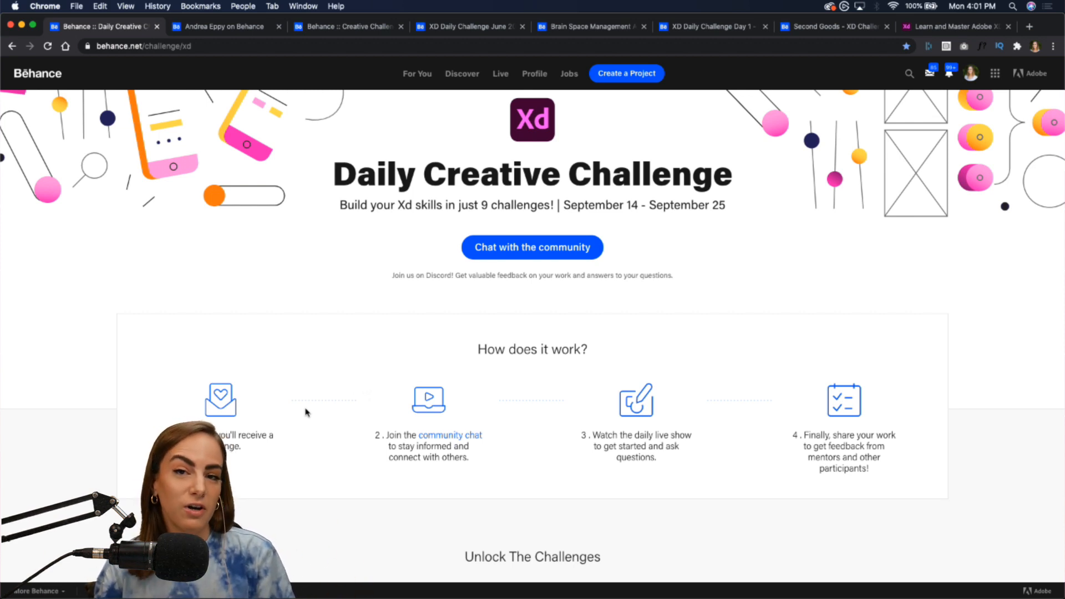
- Look over the XD Daily Creative Challenge page, and open the Creative Cloud desktop app to view its installed apps before closing it
{"action": "scroll", "coordinate": [306, 412], "scroll_direction": "down", "scroll_amount": 8}
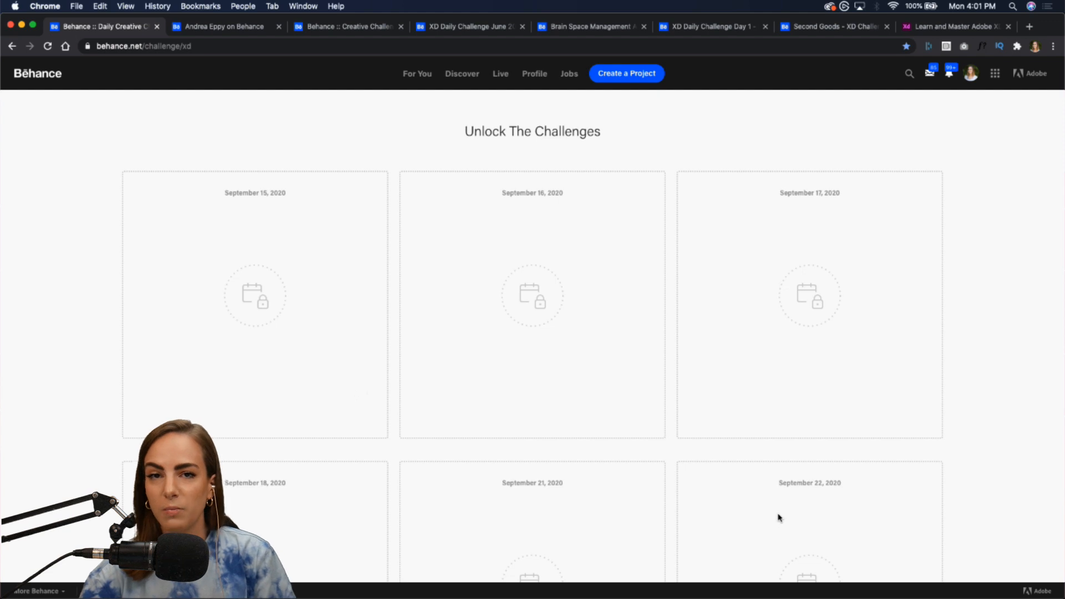
{"action": "scroll", "coordinate": [779, 518], "scroll_direction": "up", "scroll_amount": 6}
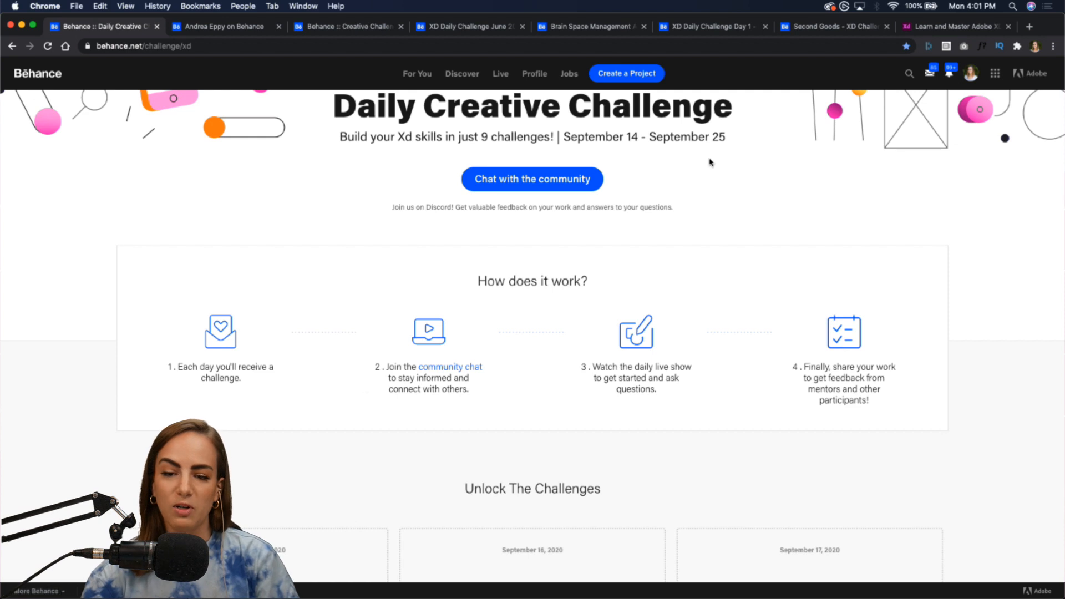
{"action": "left_click", "coordinate": [830, 9]}
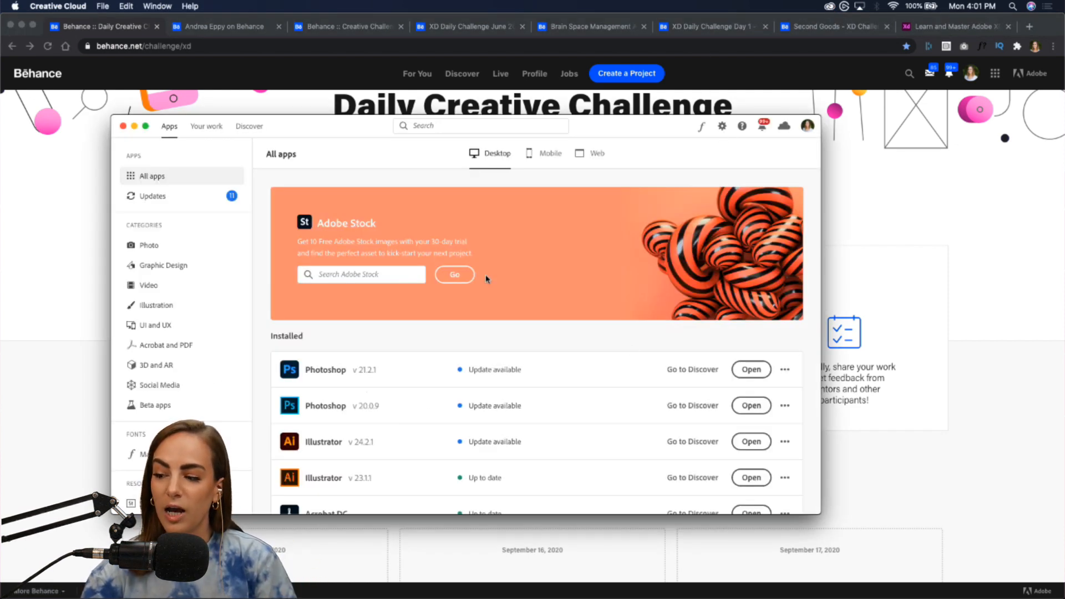
{"action": "left_click", "coordinate": [123, 127]}
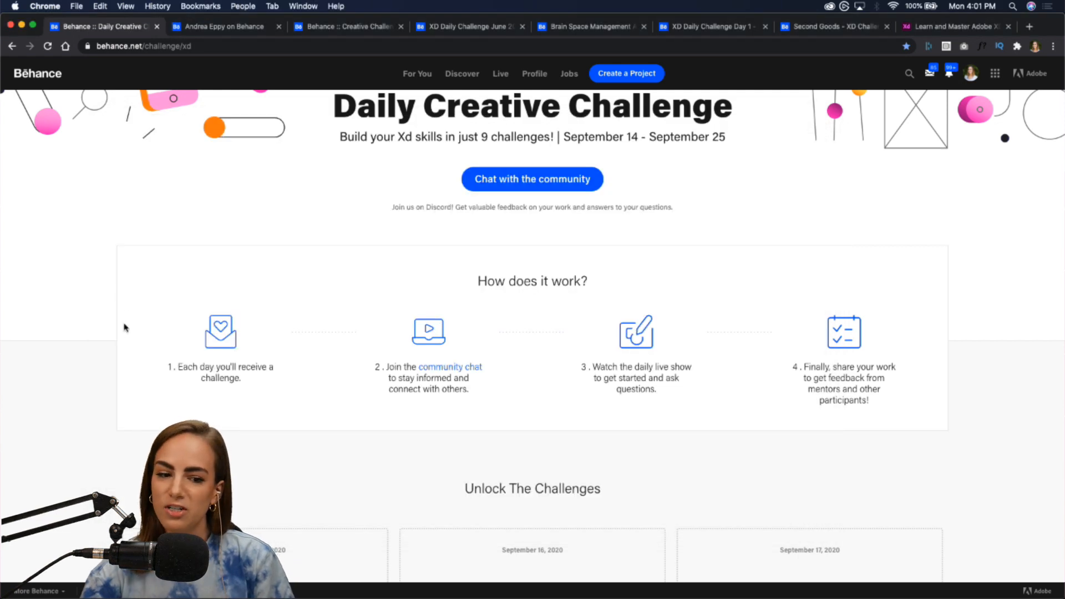
- View the starter file of the past Transitions & Animations challenge and close its Dropbox page
{"action": "scroll", "coordinate": [124, 328], "scroll_direction": "down", "scroll_amount": 3}
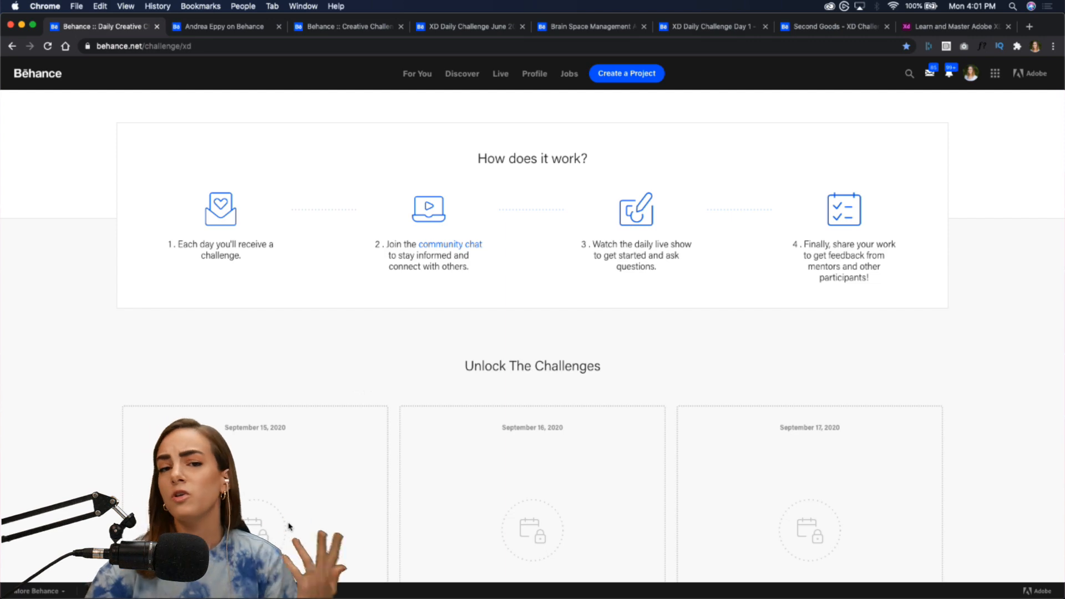
{"action": "scroll", "coordinate": [288, 526], "scroll_direction": "down", "scroll_amount": 15}
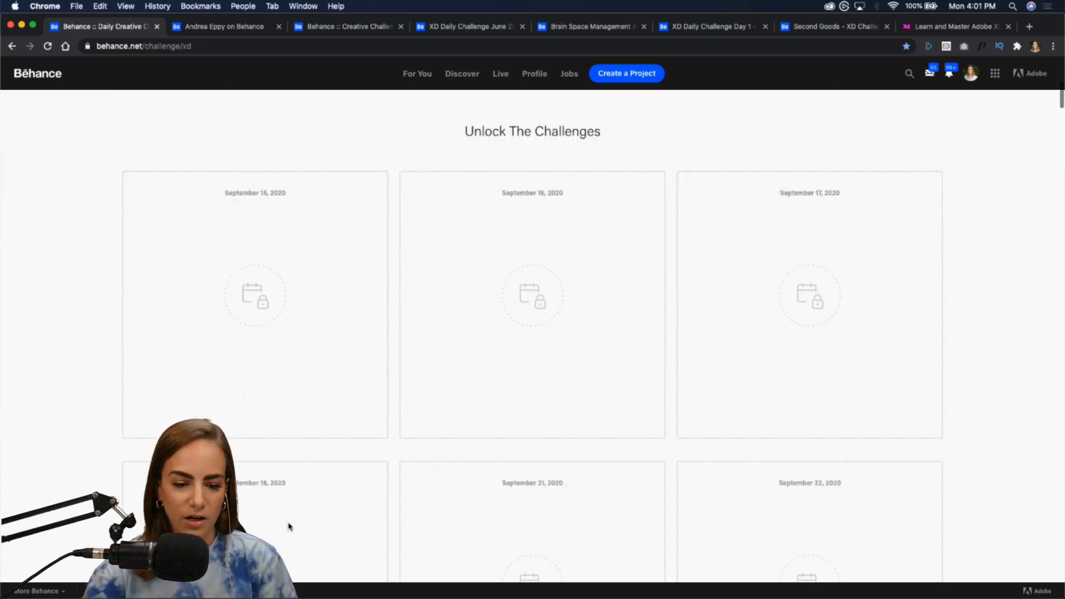
{"action": "scroll", "coordinate": [288, 526], "scroll_direction": "up", "scroll_amount": 2}
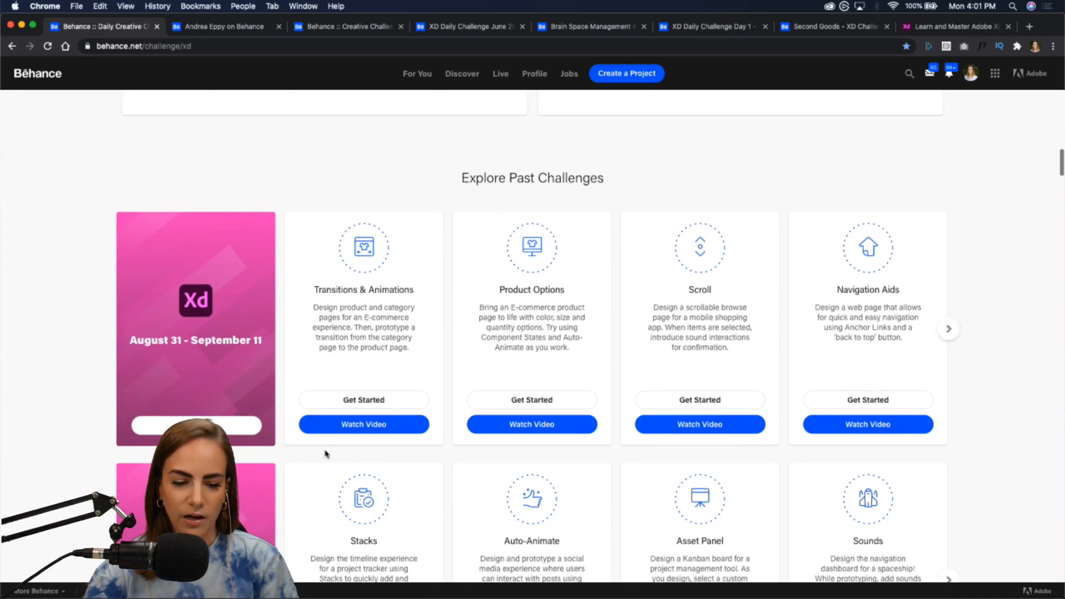
{"action": "left_click", "coordinate": [385, 402]}
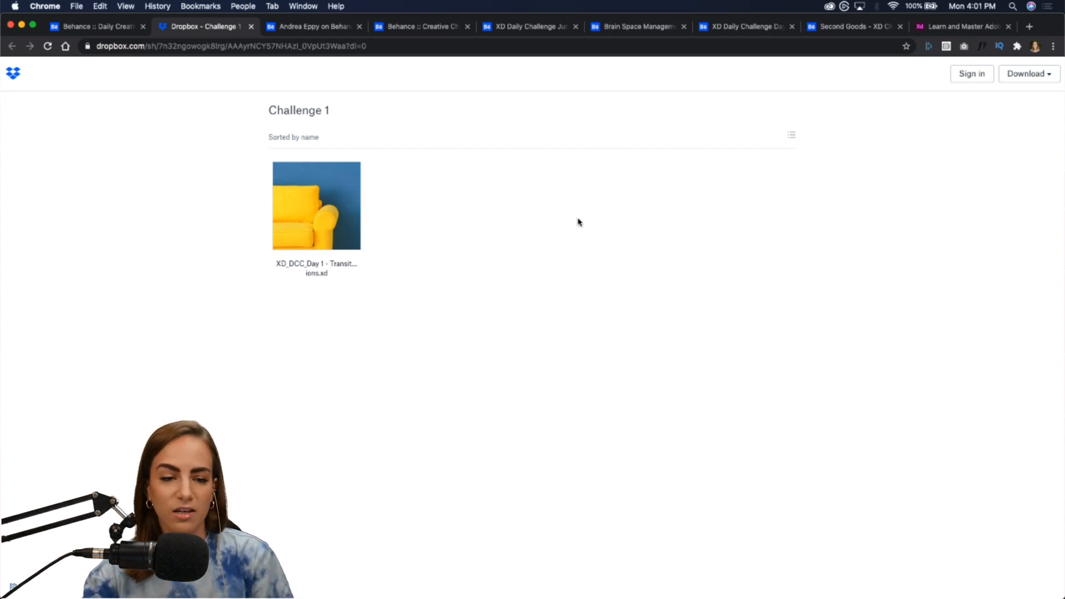
{"action": "left_click", "coordinate": [251, 27]}
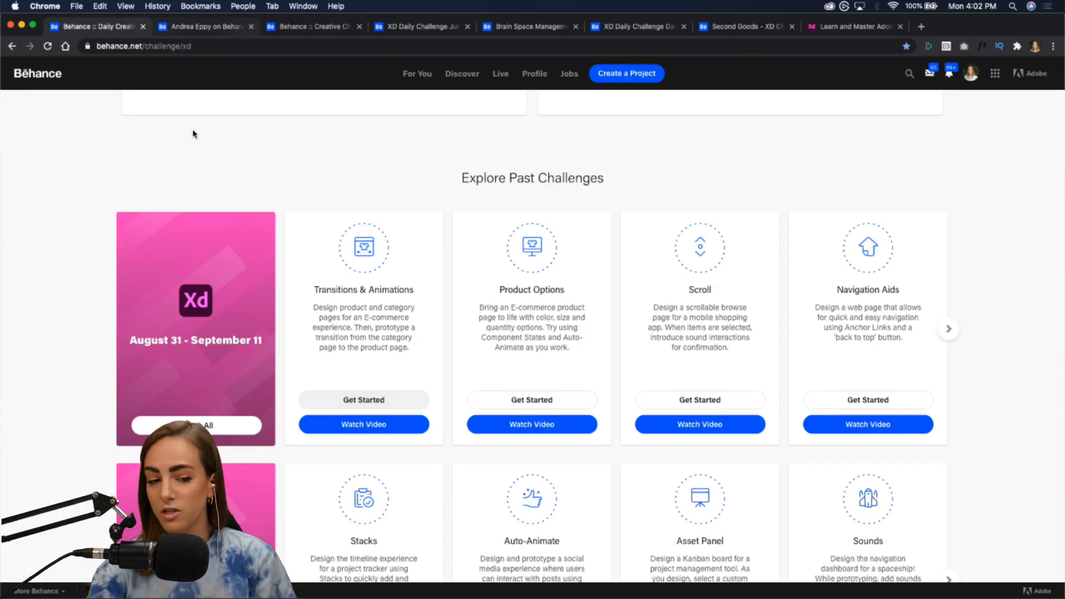
- Review the upcoming challenge dates and the past challenges section on the challenge page
{"action": "scroll", "coordinate": [186, 136], "scroll_direction": "up", "scroll_amount": 1}
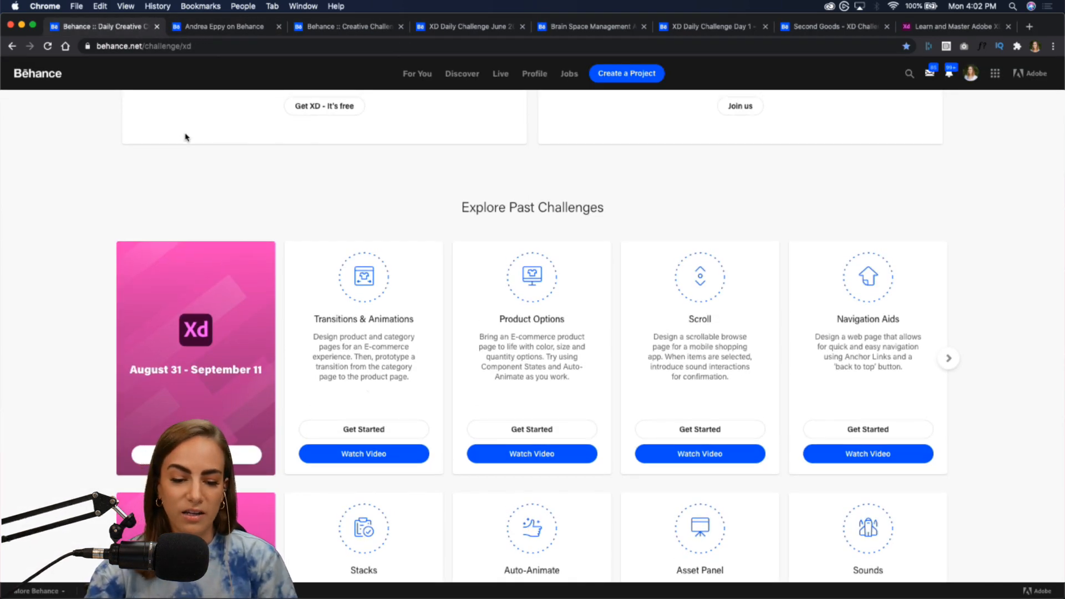
{"action": "scroll", "coordinate": [186, 137], "scroll_direction": "up", "scroll_amount": 12}
{"action": "scroll", "coordinate": [186, 137], "scroll_direction": "down", "scroll_amount": 5}
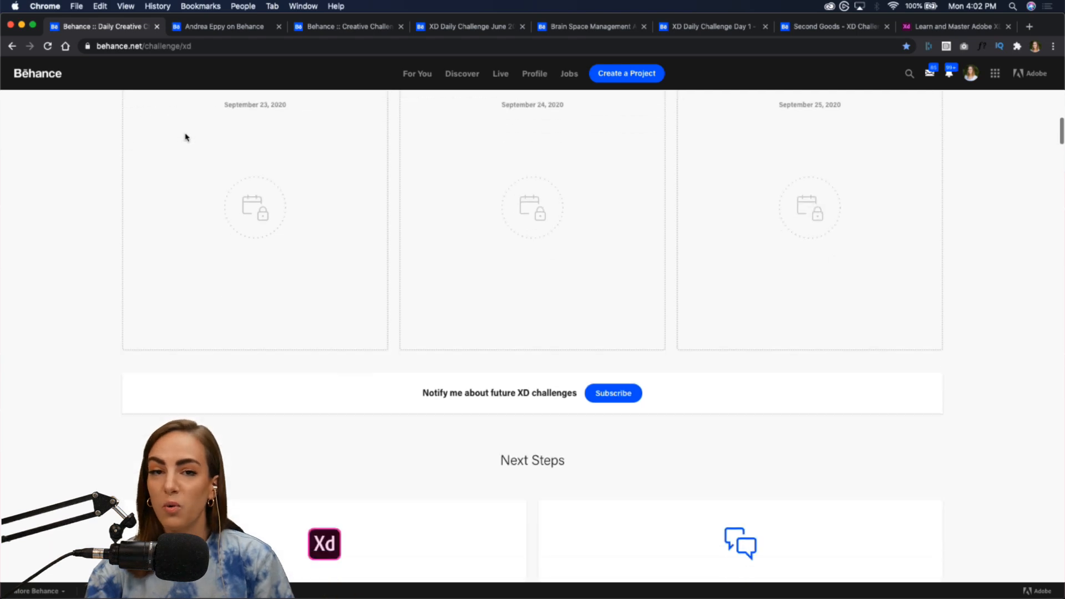
{"action": "scroll", "coordinate": [186, 137], "scroll_direction": "down", "scroll_amount": 10}
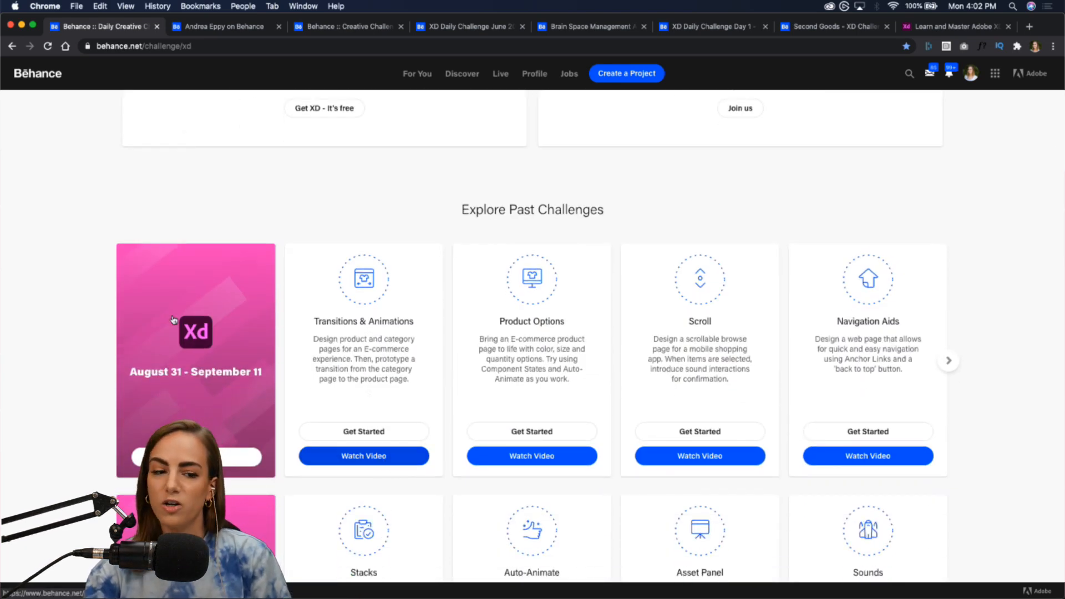
{"action": "scroll", "coordinate": [43, 228], "scroll_direction": "up", "scroll_amount": 15}
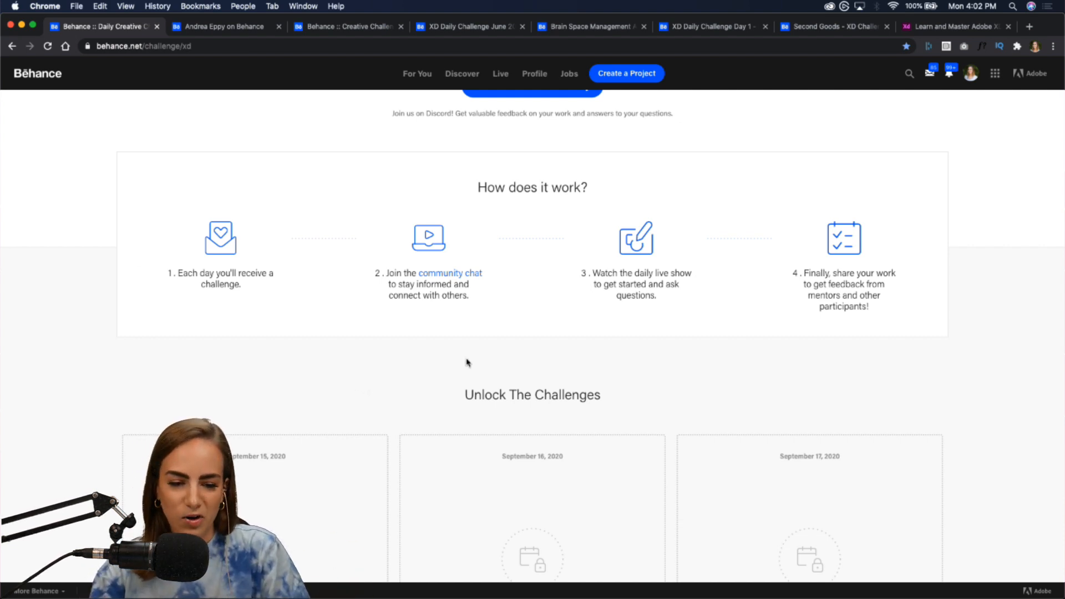
- Open the Adobe XD community invite from Next Steps, close the invite page, and switch to Discord with its window widened
{"action": "scroll", "coordinate": [466, 362], "scroll_direction": "down", "scroll_amount": 10}
{"action": "scroll", "coordinate": [466, 362], "scroll_direction": "down", "scroll_amount": 3}
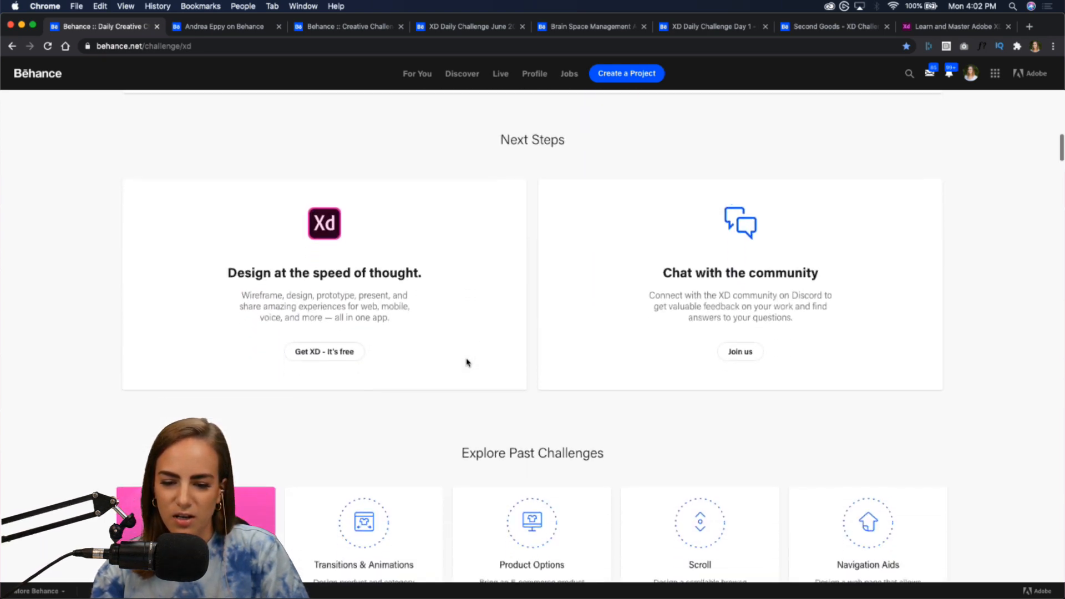
{"action": "left_click", "coordinate": [741, 351]}
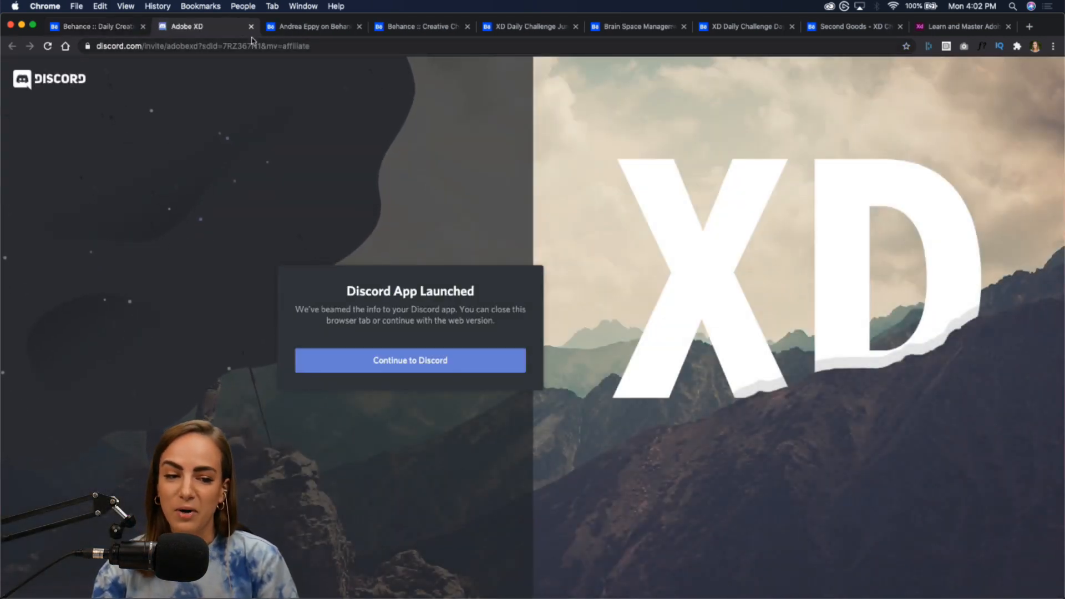
{"action": "left_click", "coordinate": [250, 27]}
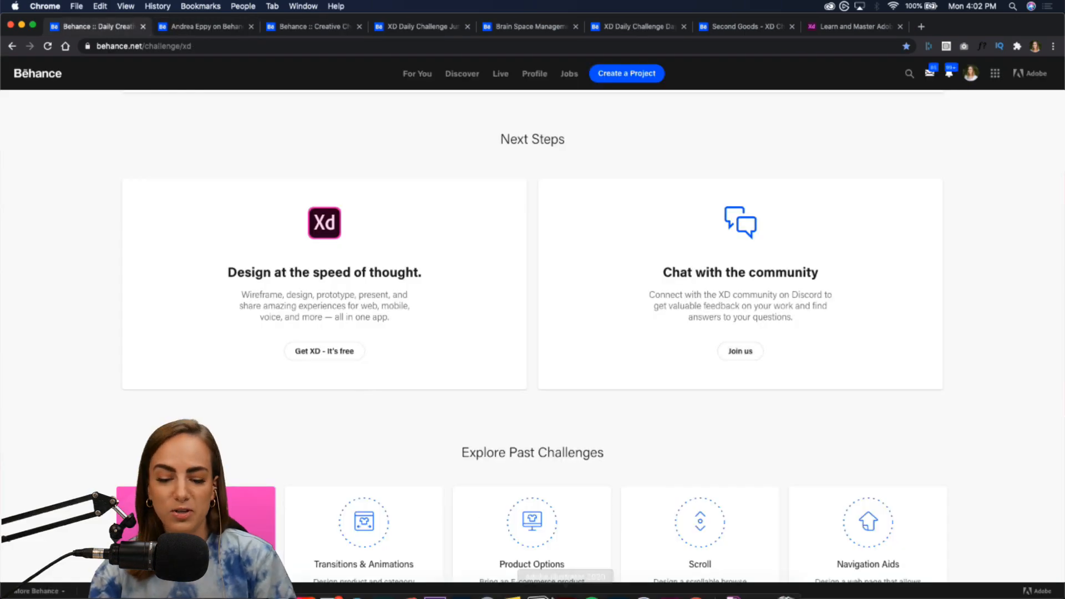
{"action": "mouse_move", "coordinate": [554, 594]}
{"action": "left_click", "coordinate": [644, 590]}
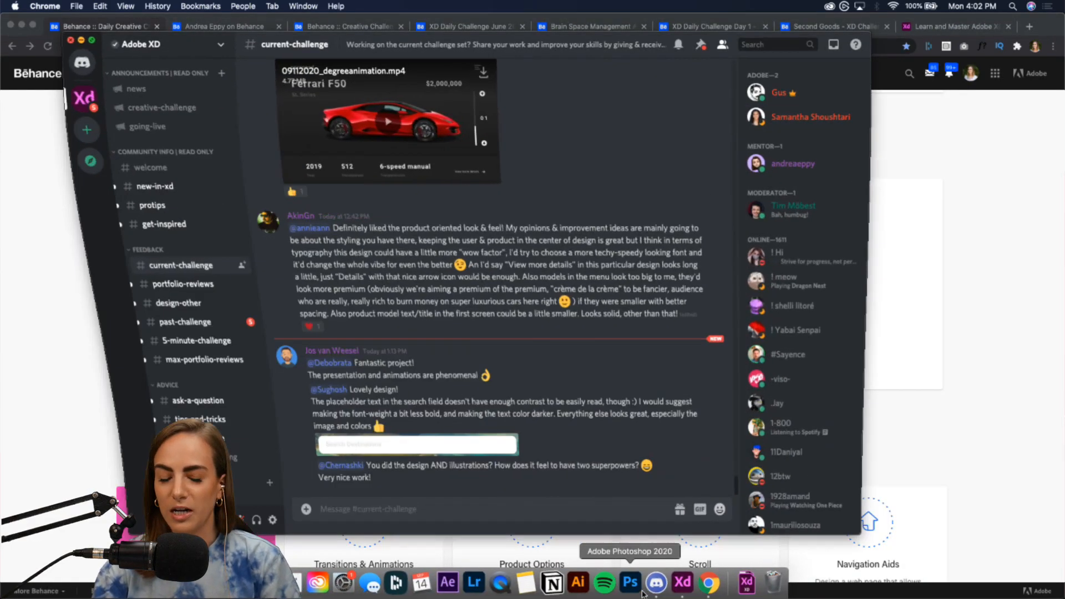
{"action": "left_click_drag", "start_coordinate": [871, 33], "coordinate": [1011, 36]}
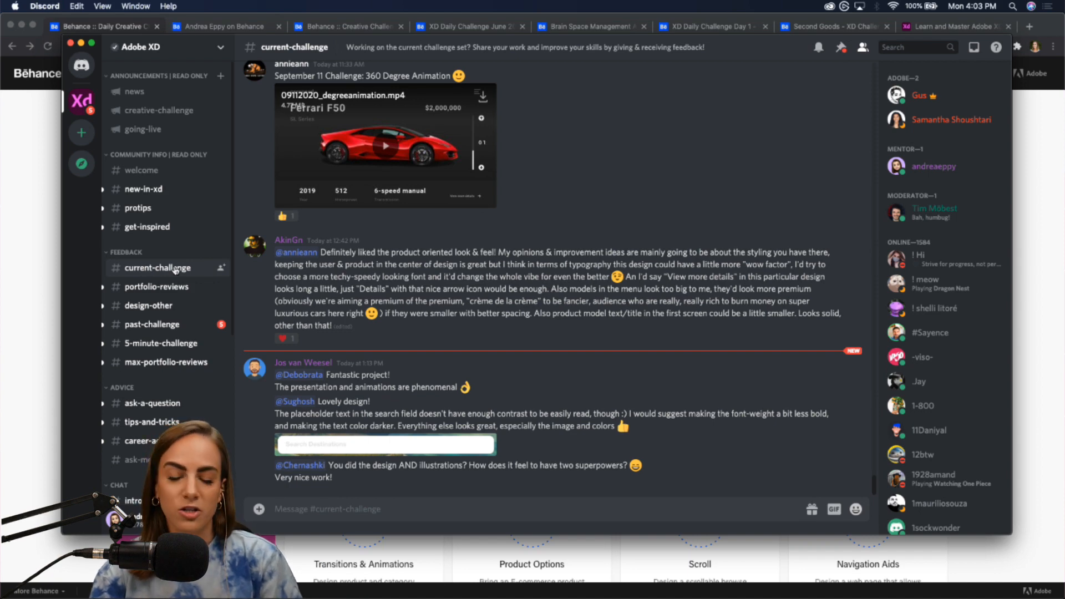
- Read back through the shared designs and feedback in the current-challenge channel
{"action": "scroll", "coordinate": [493, 247], "scroll_direction": "up", "scroll_amount": 2}
{"action": "scroll", "coordinate": [493, 247], "scroll_direction": "up", "scroll_amount": 6}
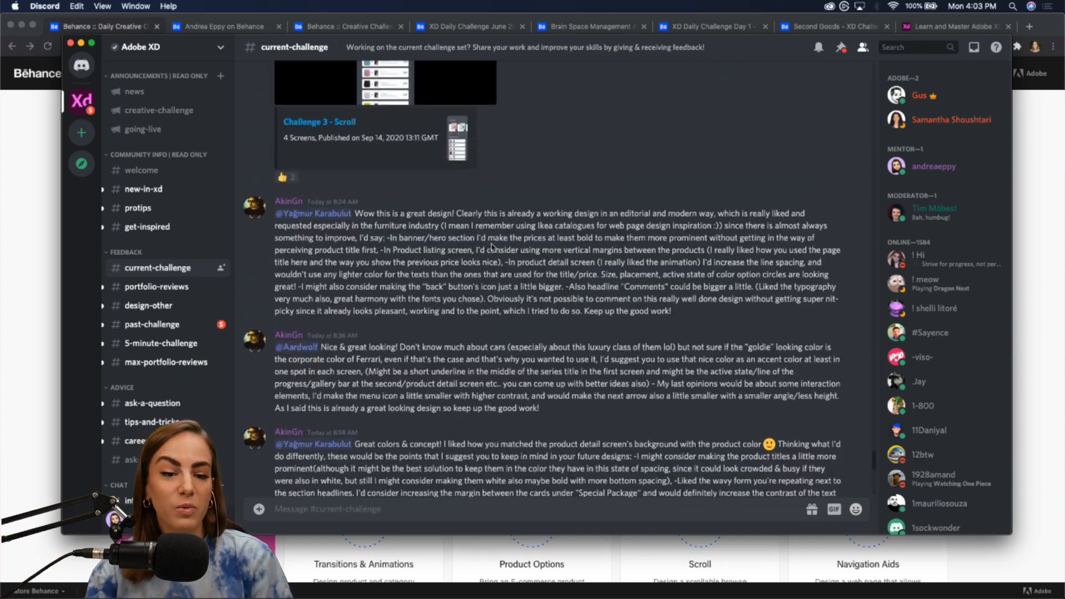
{"action": "scroll", "coordinate": [492, 246], "scroll_direction": "up", "scroll_amount": 8}
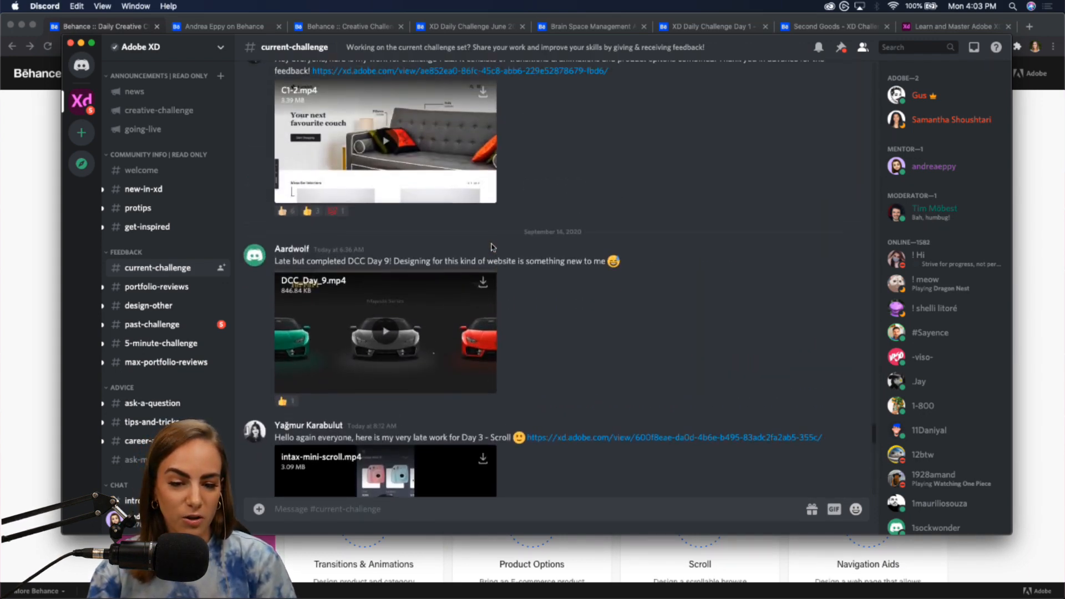
{"action": "scroll", "coordinate": [434, 340], "scroll_direction": "up", "scroll_amount": 10}
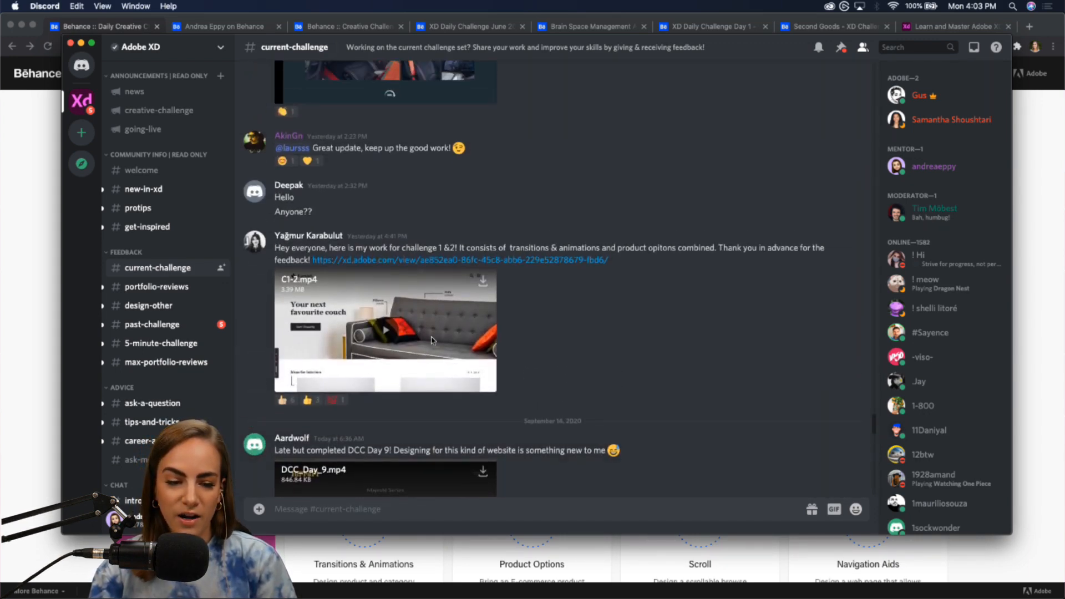
{"action": "scroll", "coordinate": [433, 340], "scroll_direction": "up", "scroll_amount": 10}
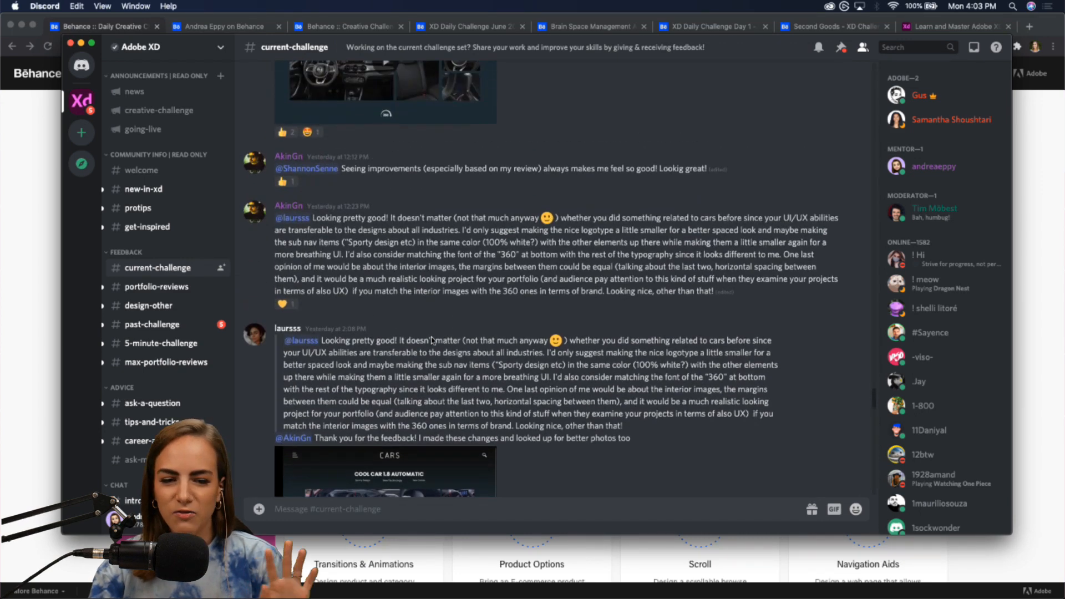
{"action": "scroll", "coordinate": [433, 339], "scroll_direction": "up", "scroll_amount": 10}
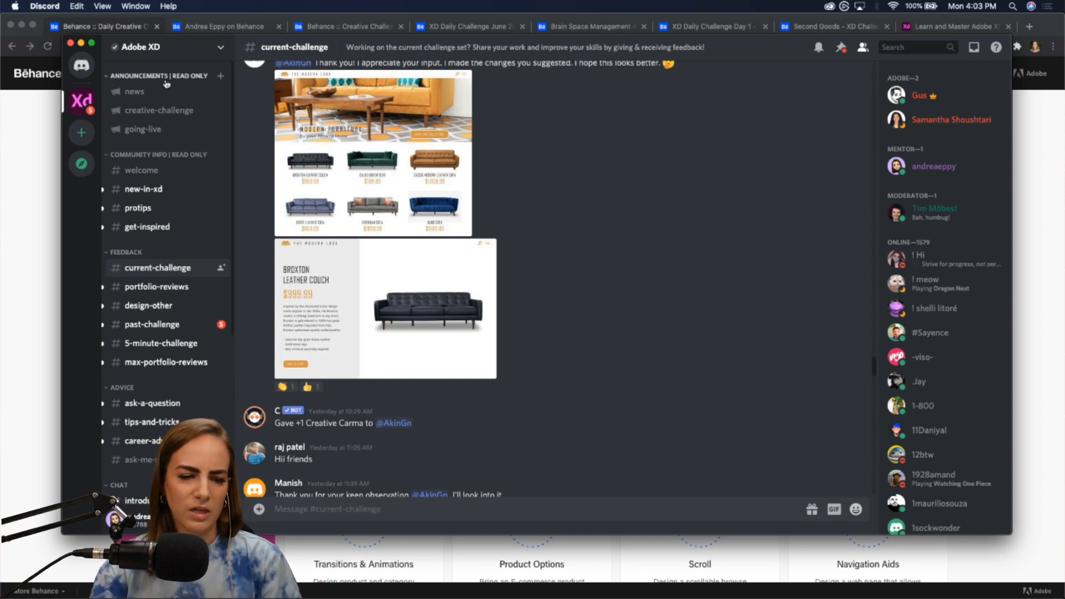
- View the creative-challenge and ask-a-question channels, and put the Discord window away
{"action": "left_click", "coordinate": [156, 113]}
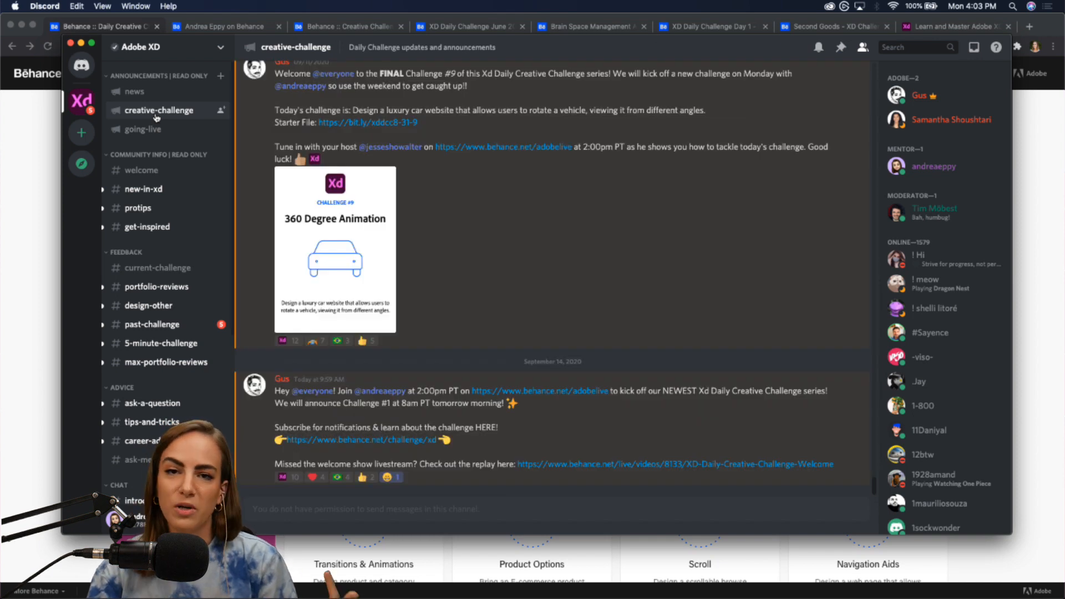
{"action": "left_click", "coordinate": [156, 404]}
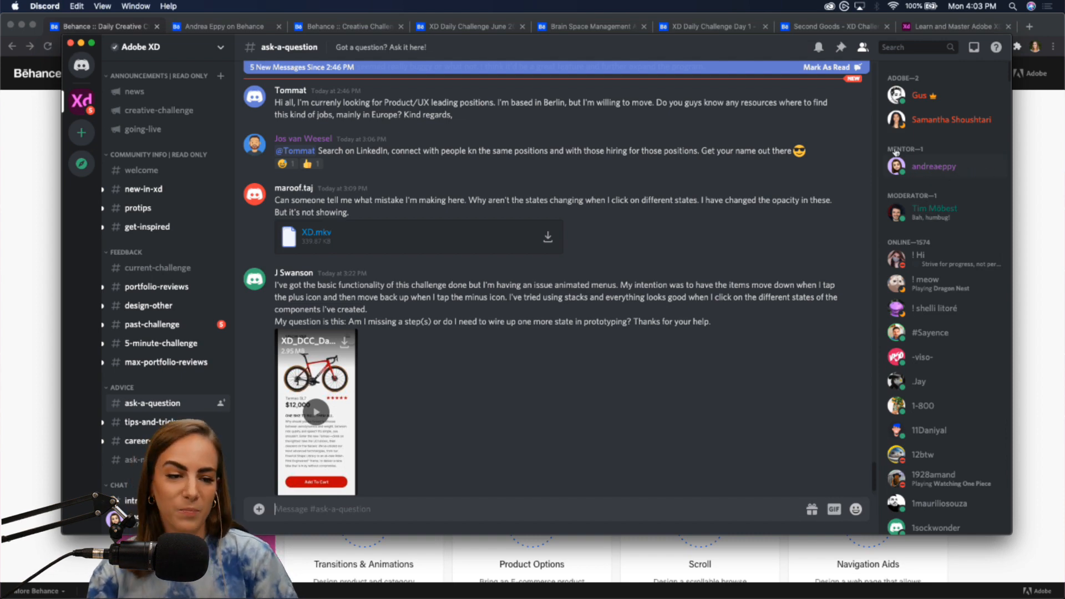
{"action": "left_click", "coordinate": [81, 43]}
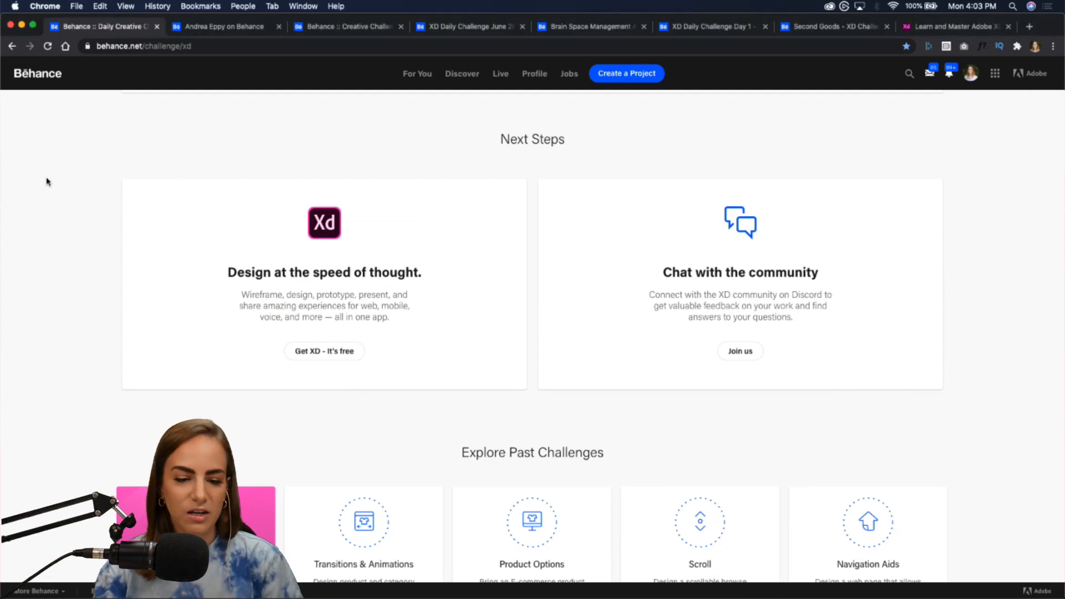
- Open the free XD download page from the Next Steps section and return to the challenge page
{"action": "scroll", "coordinate": [46, 181], "scroll_direction": "up", "scroll_amount": 20}
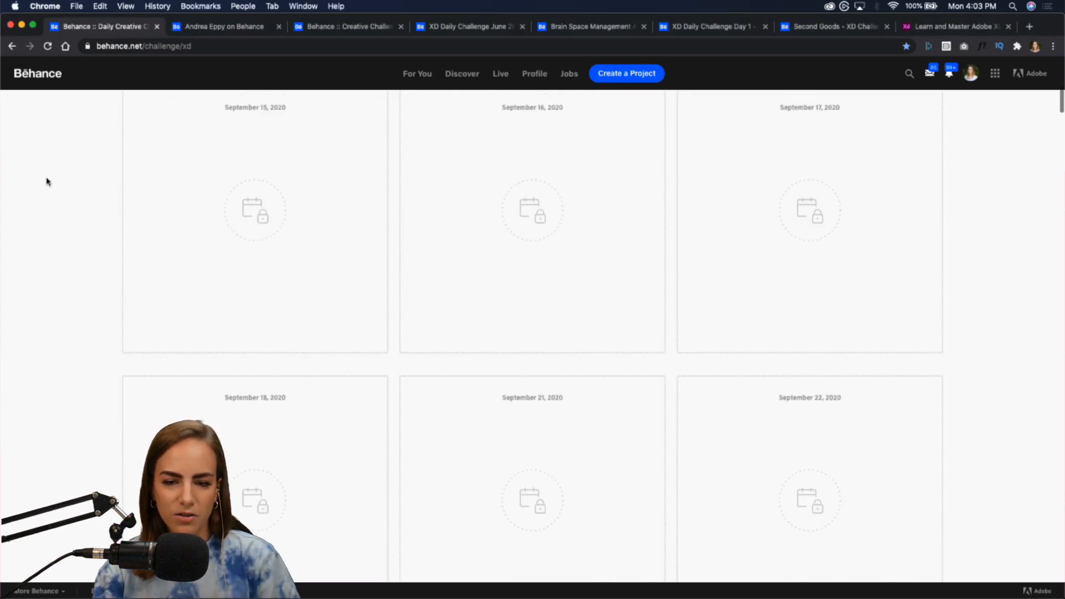
{"action": "scroll", "coordinate": [47, 181], "scroll_direction": "up", "scroll_amount": 2}
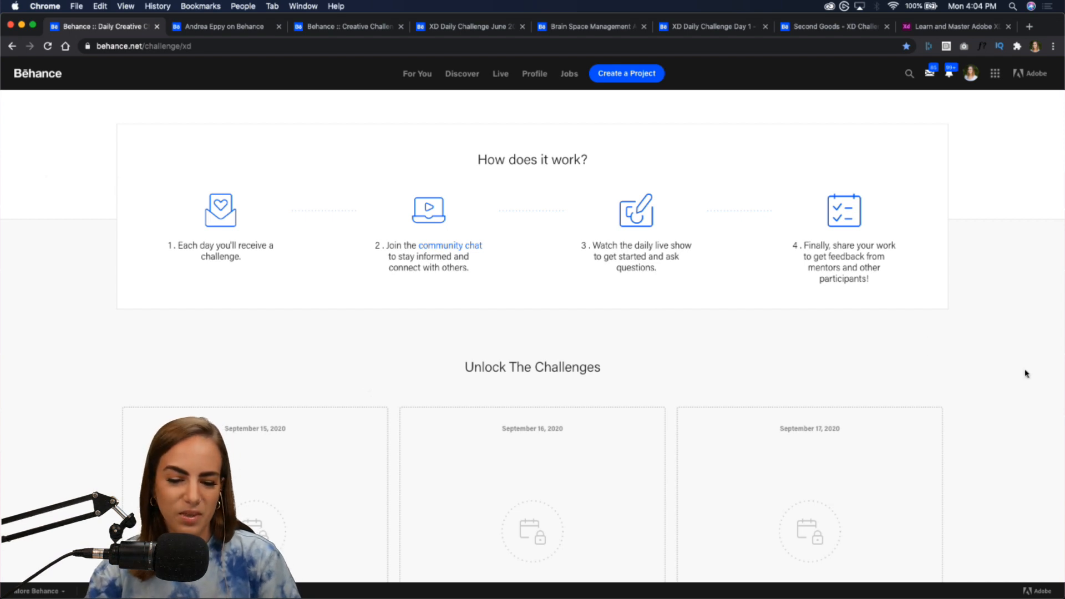
{"action": "scroll", "coordinate": [1027, 374], "scroll_direction": "down", "scroll_amount": 15}
{"action": "scroll", "coordinate": [1026, 374], "scroll_direction": "down", "scroll_amount": 5}
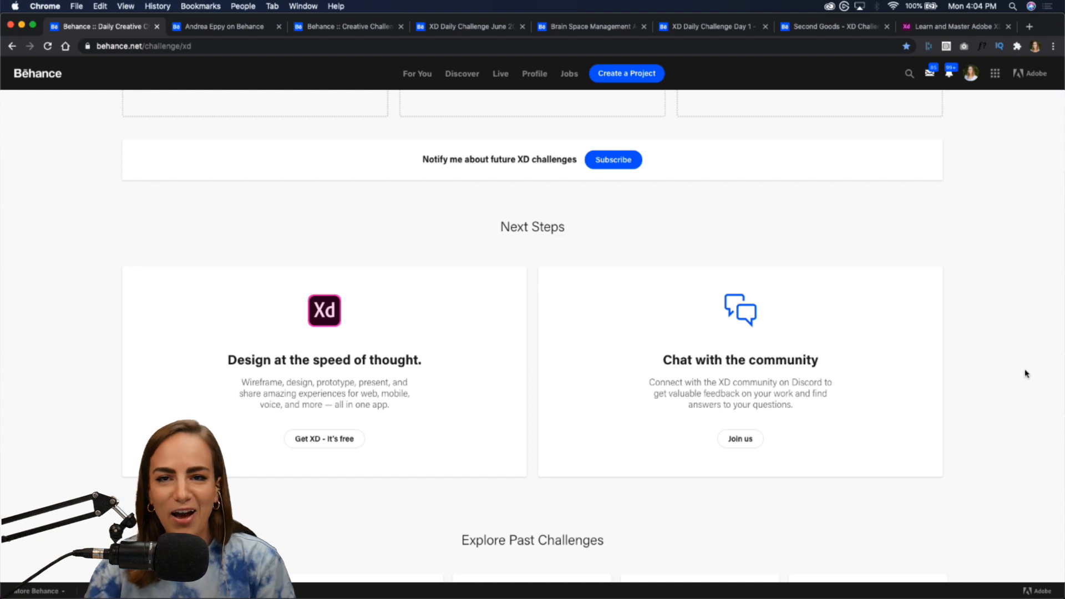
{"action": "left_click", "coordinate": [317, 443]}
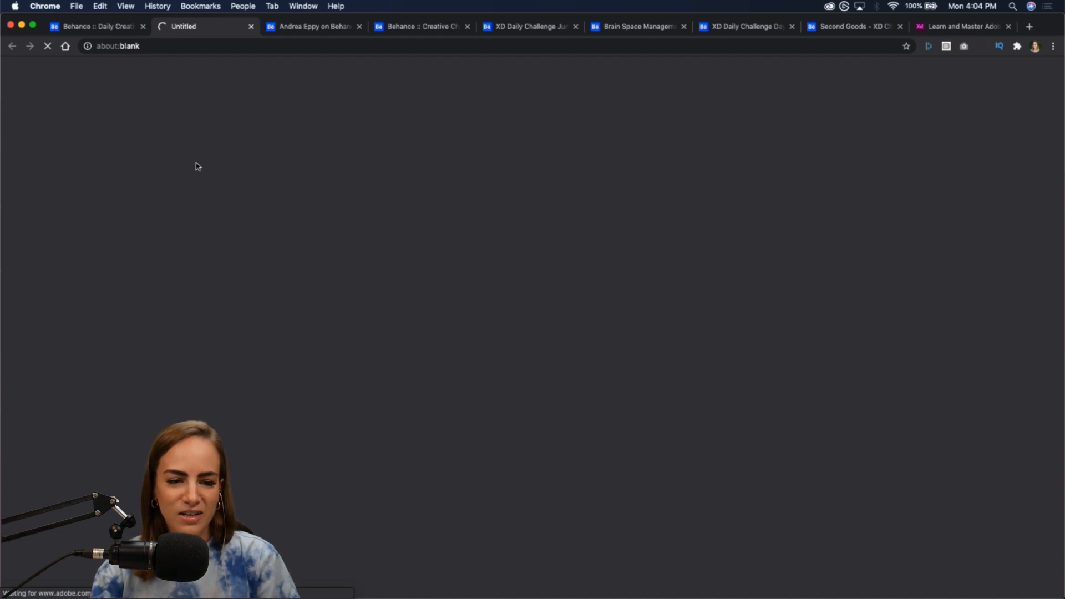
{"action": "left_click", "coordinate": [113, 28]}
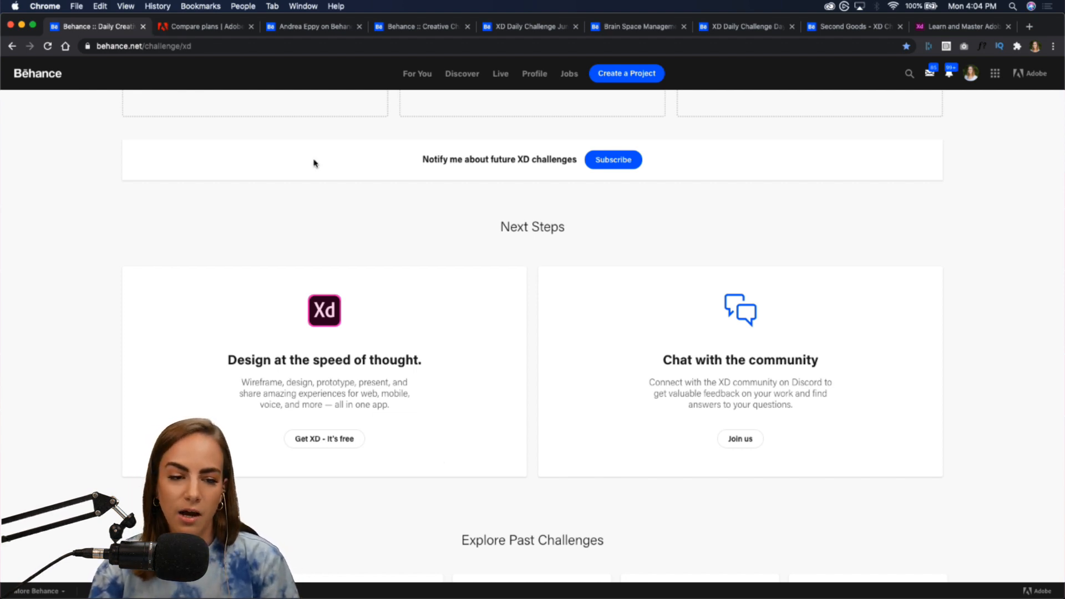
- Open the Adobe XD Daily Creative Challenge June 8-19 project from the Behance profile and play its Day 1 video
{"action": "left_click", "coordinate": [307, 29]}
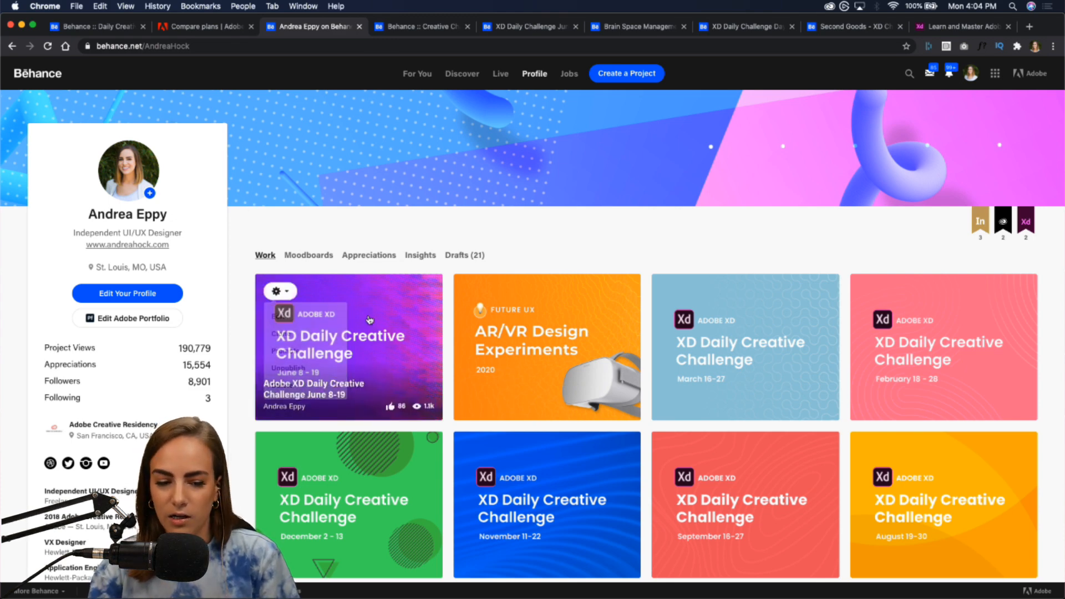
{"action": "left_click", "coordinate": [379, 335]}
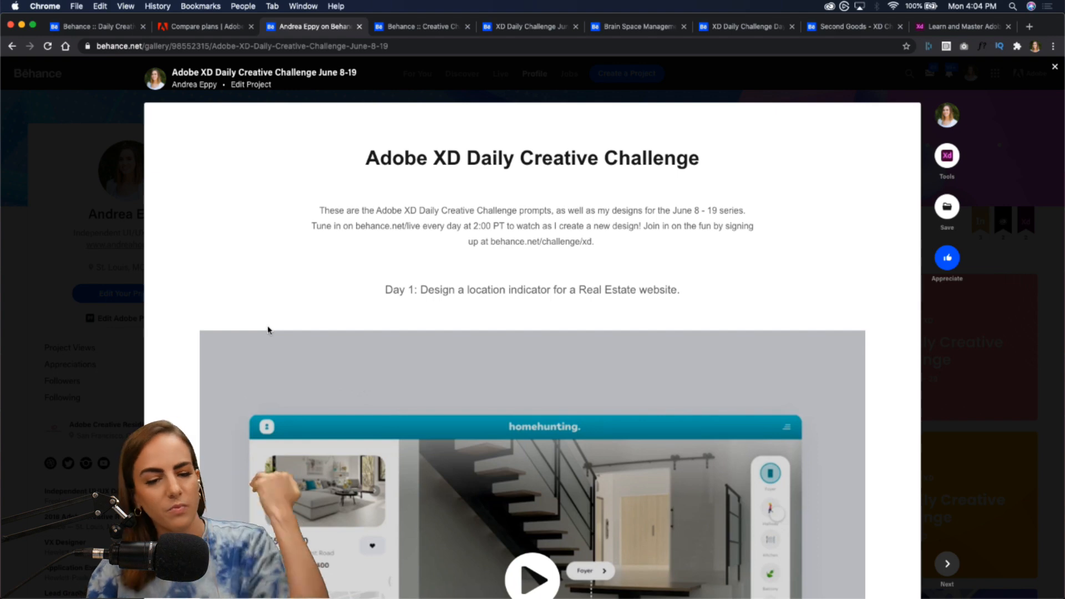
{"action": "scroll", "coordinate": [191, 345], "scroll_direction": "down", "scroll_amount": 5}
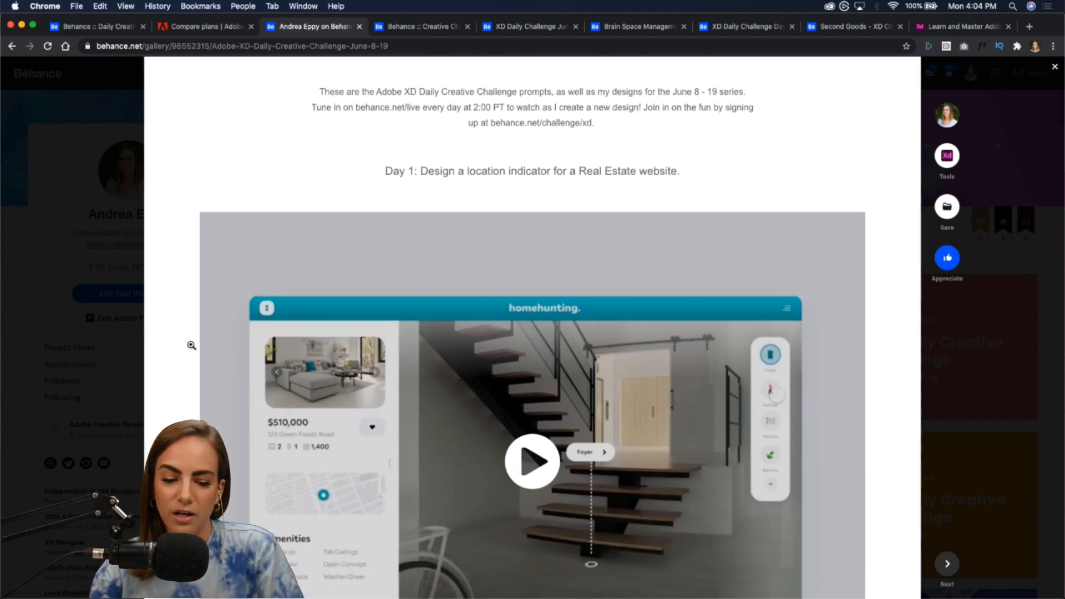
{"action": "left_click", "coordinate": [542, 291]}
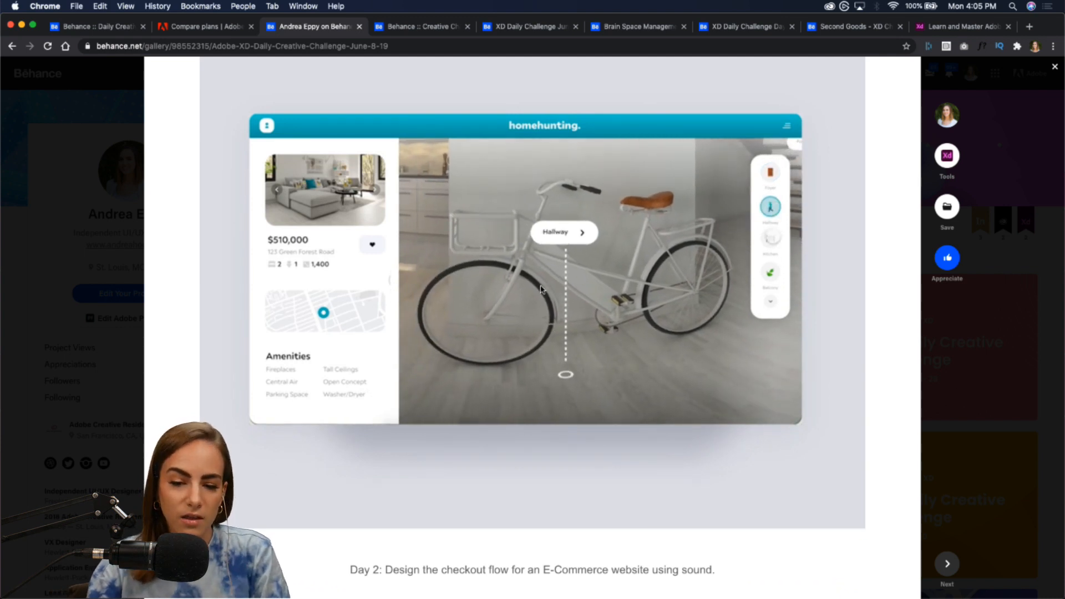
- Look through the Day 1 to Day 4 example designs, play the Day 2 checkout flow video, and close the project
{"action": "scroll", "coordinate": [732, 102], "scroll_direction": "up", "scroll_amount": 3}
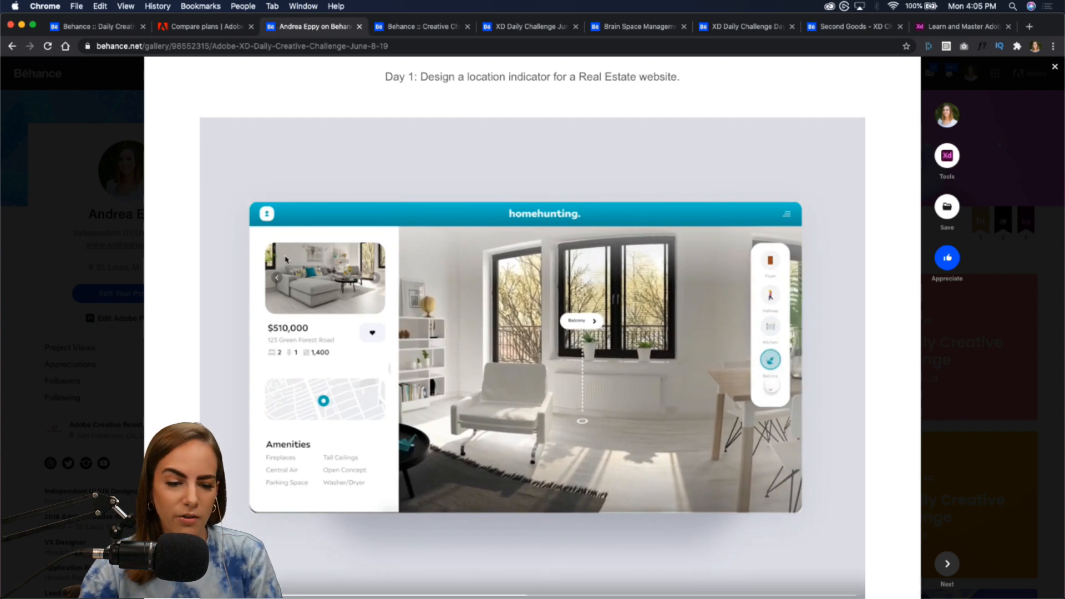
{"action": "scroll", "coordinate": [285, 258], "scroll_direction": "down", "scroll_amount": 10}
{"action": "scroll", "coordinate": [286, 259], "scroll_direction": "down", "scroll_amount": 2}
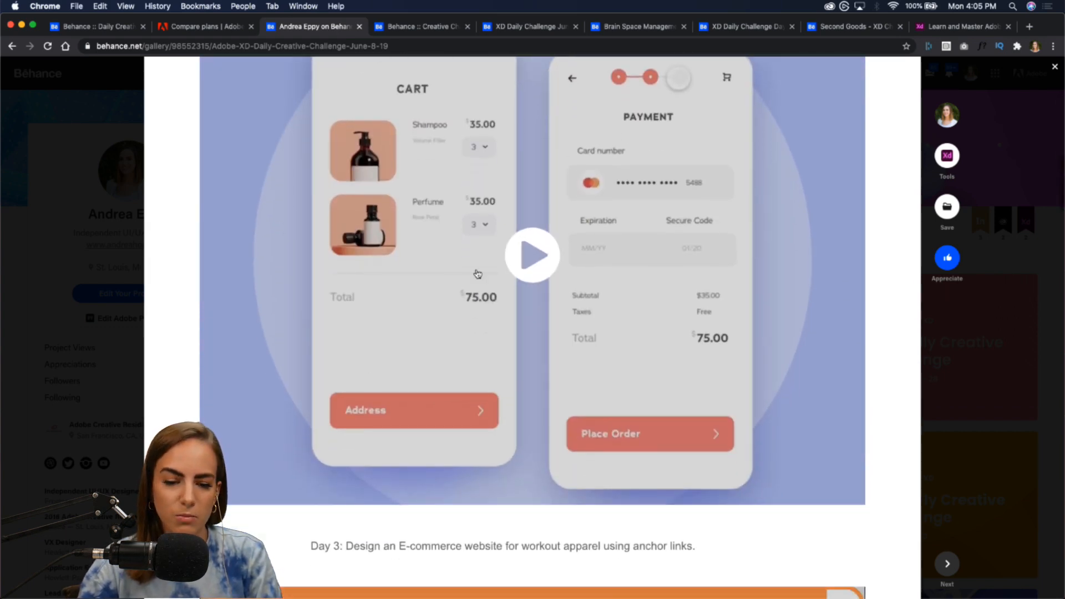
{"action": "left_click", "coordinate": [525, 266]}
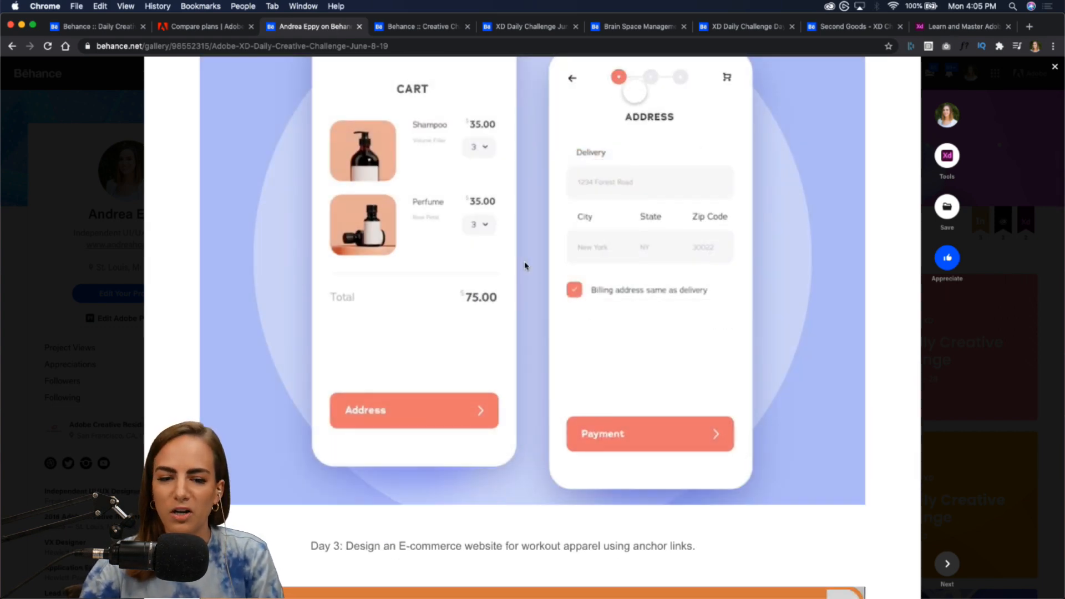
{"action": "scroll", "coordinate": [525, 266], "scroll_direction": "up", "scroll_amount": 1}
{"action": "scroll", "coordinate": [525, 266], "scroll_direction": "down", "scroll_amount": 9}
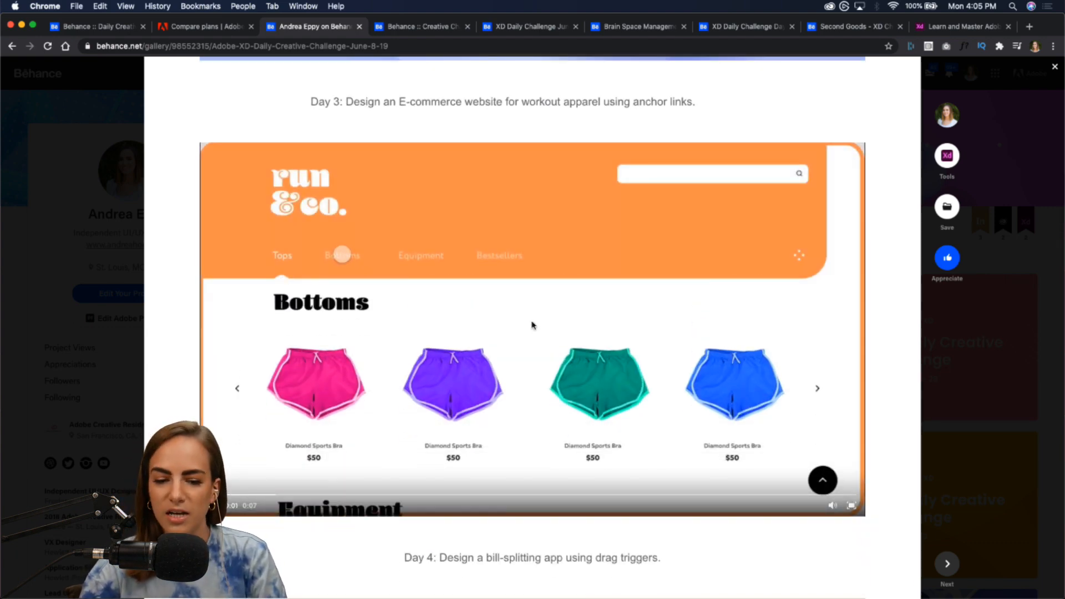
{"action": "scroll", "coordinate": [532, 325], "scroll_direction": "down", "scroll_amount": 9}
{"action": "scroll", "coordinate": [532, 325], "scroll_direction": "down", "scroll_amount": 1}
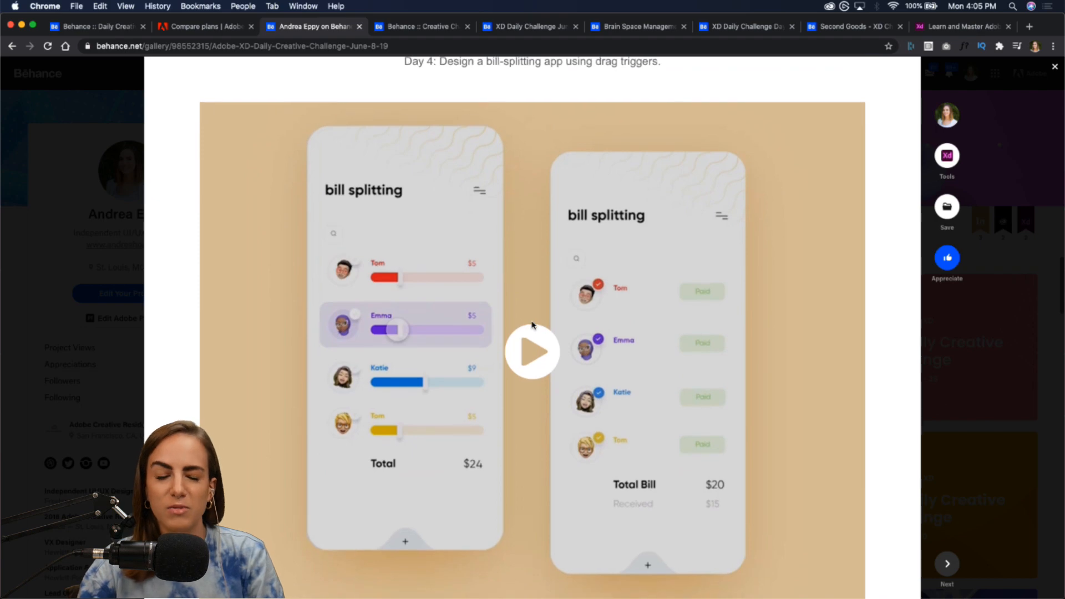
{"action": "left_click", "coordinate": [20, 236]}
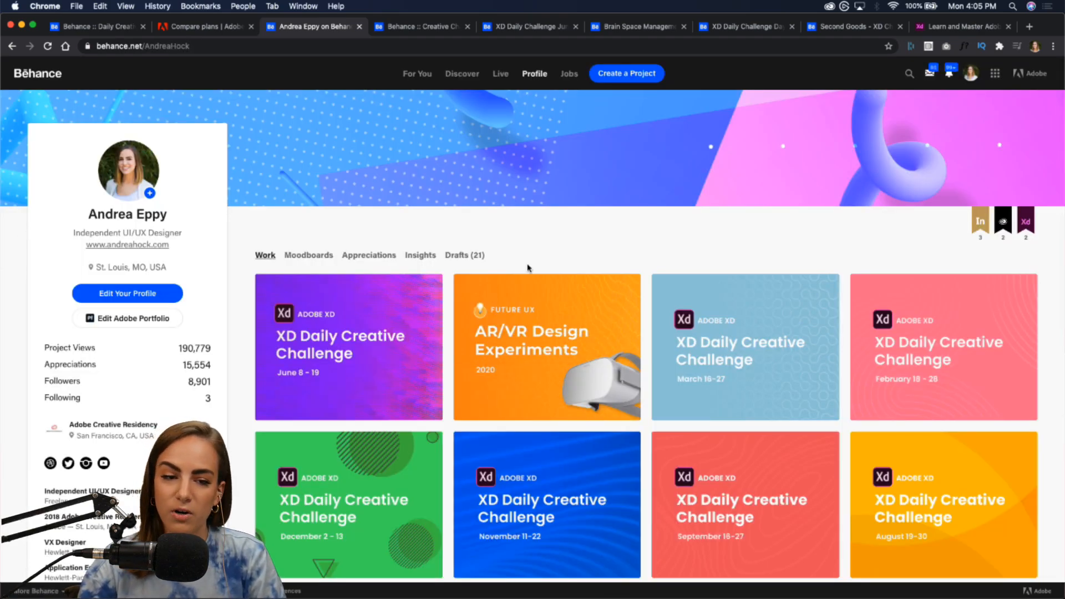
- View the Behance Creative Challenges gallery across all categories and browse its community projects
{"action": "left_click", "coordinate": [413, 27]}
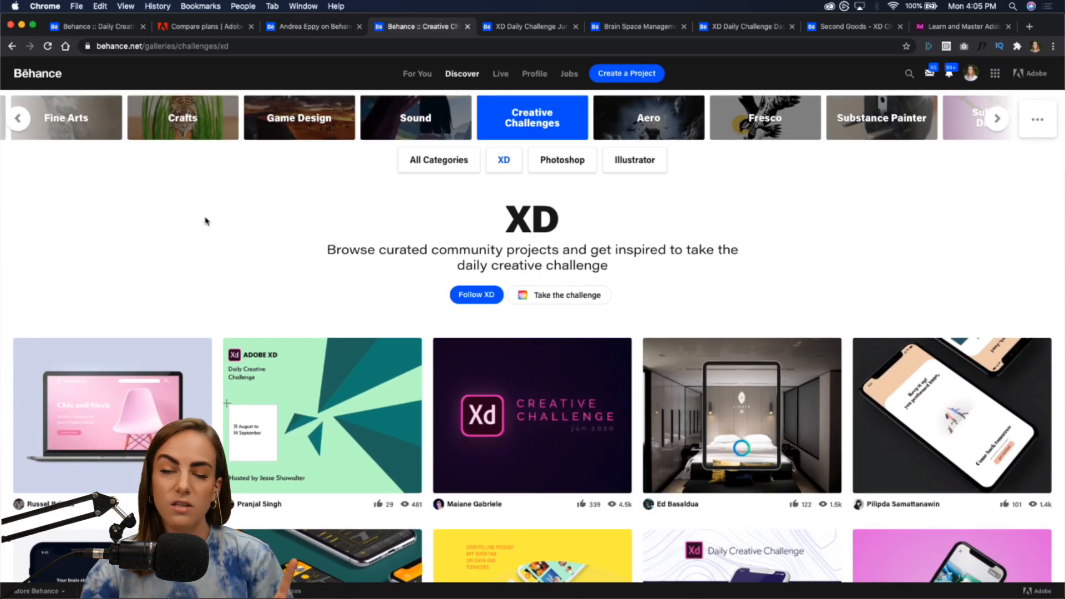
{"action": "left_click", "coordinate": [444, 164]}
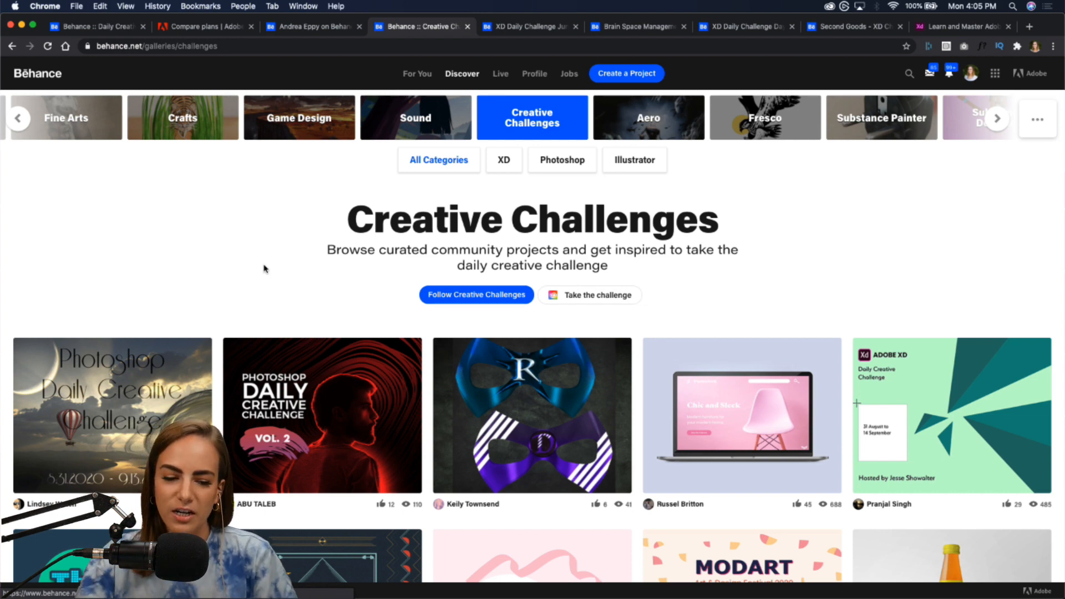
{"action": "scroll", "coordinate": [264, 269], "scroll_direction": "down", "scroll_amount": 10}
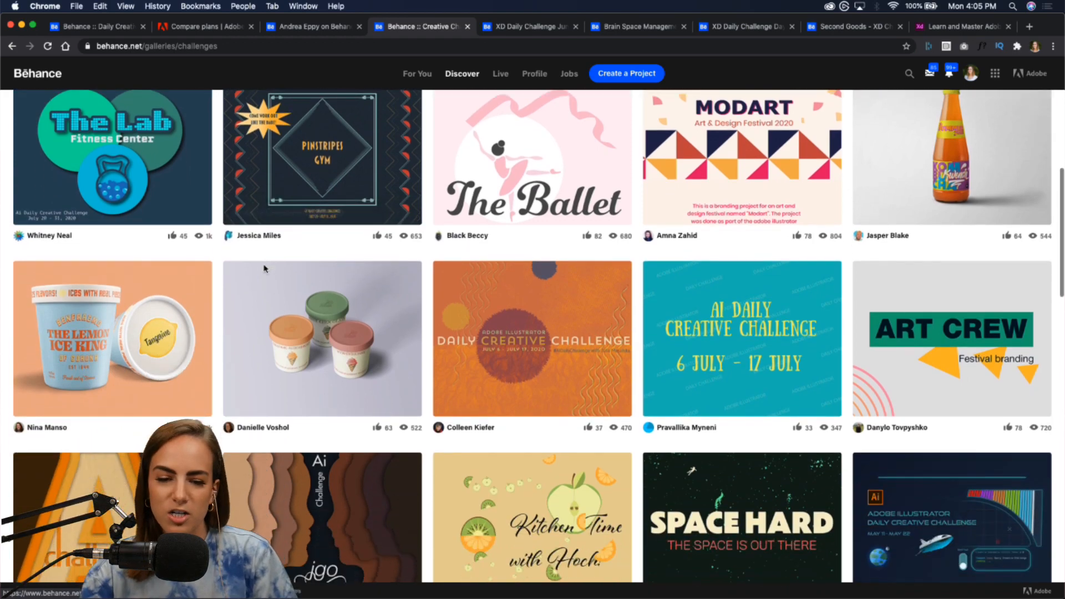
{"action": "scroll", "coordinate": [264, 268], "scroll_direction": "down", "scroll_amount": 4}
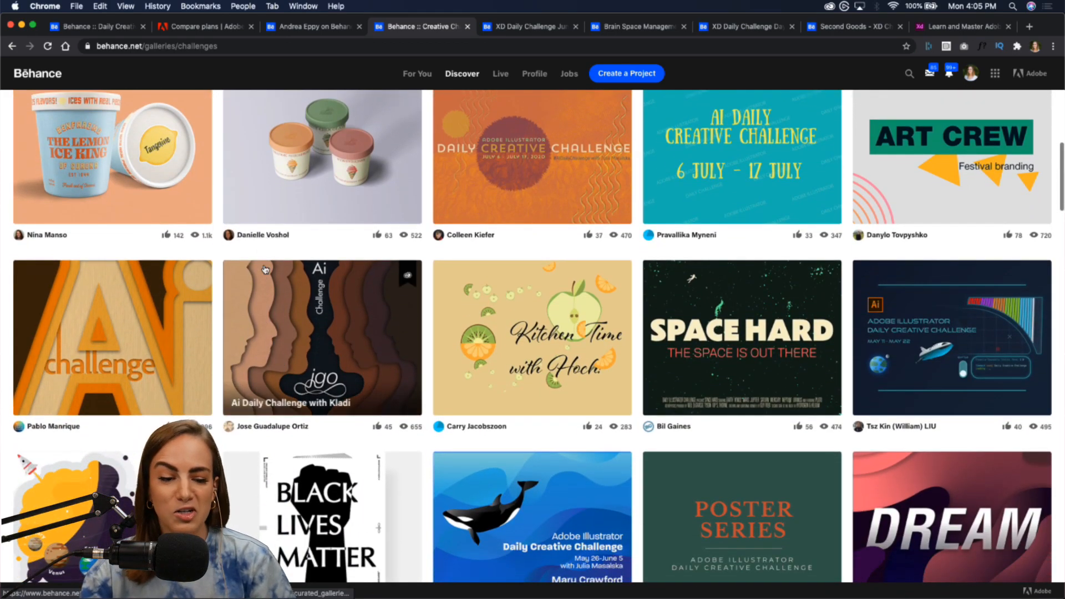
{"action": "scroll", "coordinate": [265, 270], "scroll_direction": "up", "scroll_amount": 15}
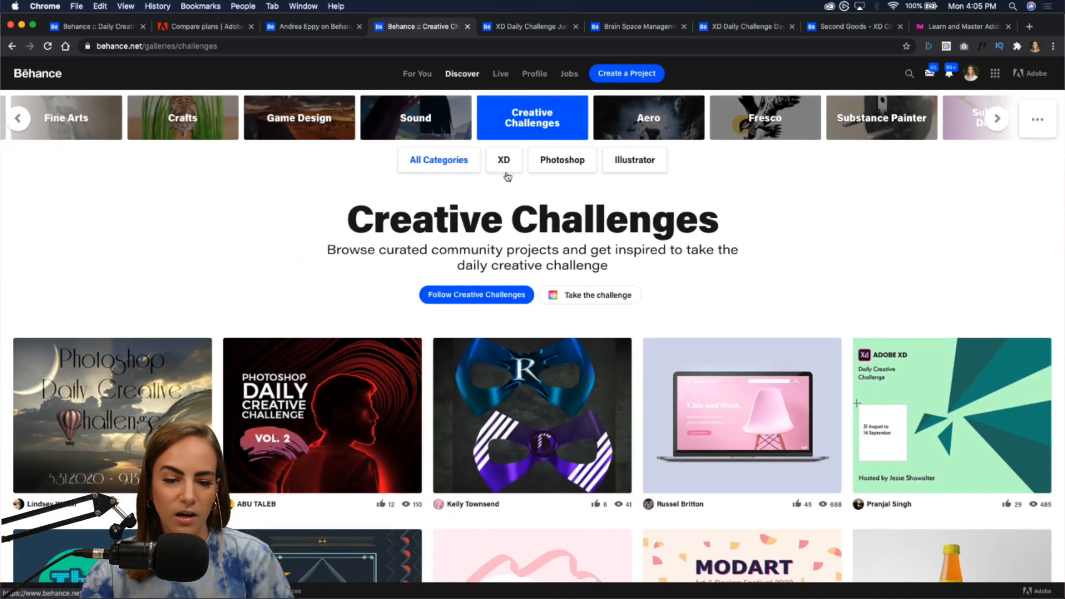
- Filter the Creative Challenges gallery by Illustrator, Photoshop and finally XD, and browse the XD projects
{"action": "left_click", "coordinate": [633, 169]}
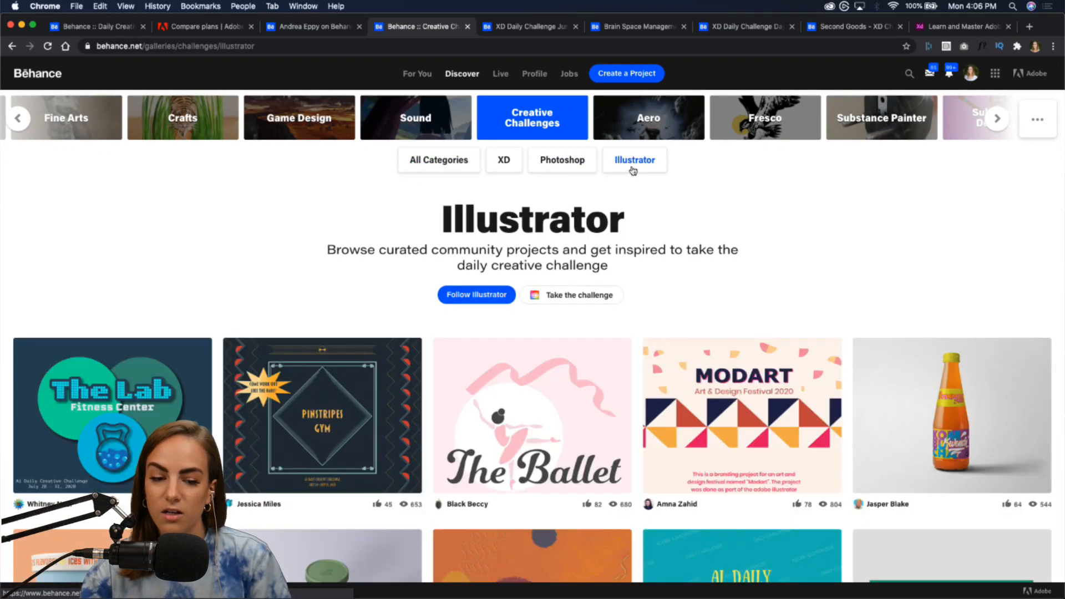
{"action": "left_click", "coordinate": [577, 165]}
{"action": "left_click", "coordinate": [505, 162]}
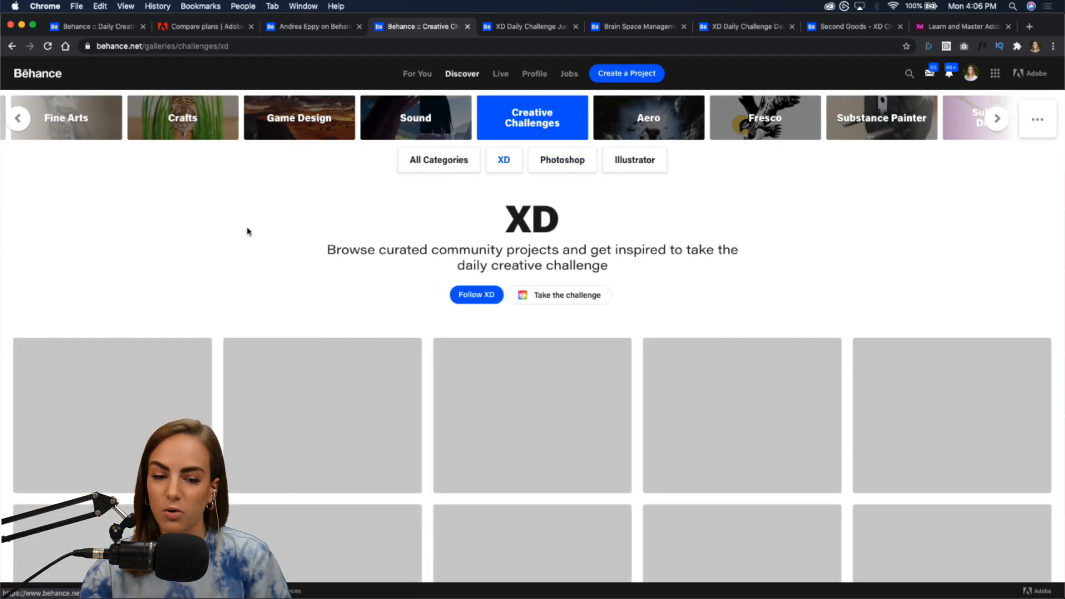
{"action": "scroll", "coordinate": [248, 231], "scroll_direction": "down", "scroll_amount": 5}
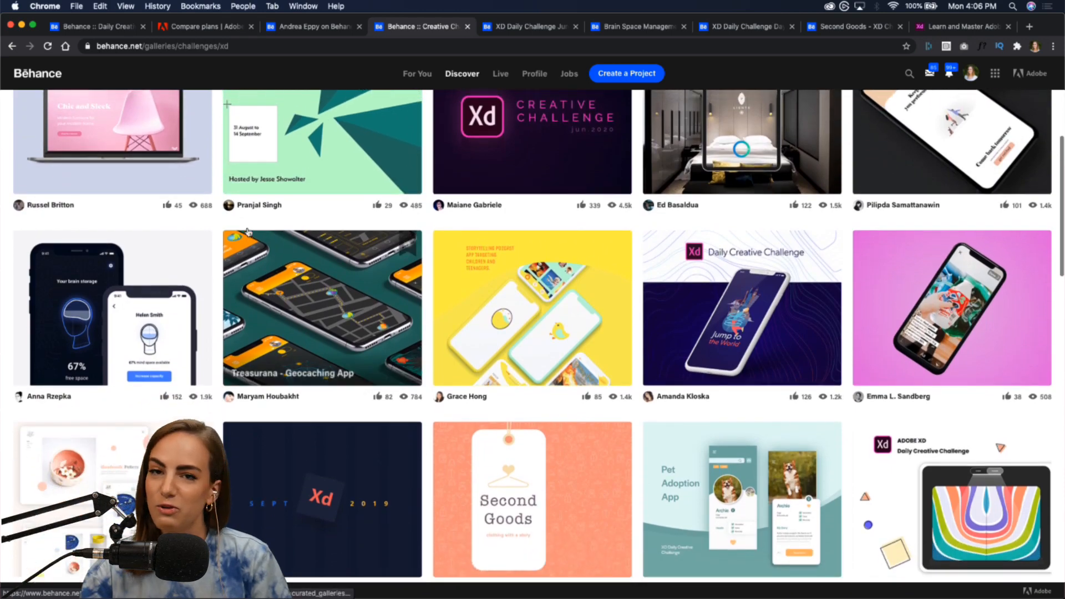
{"action": "scroll", "coordinate": [248, 232], "scroll_direction": "up", "scroll_amount": 5}
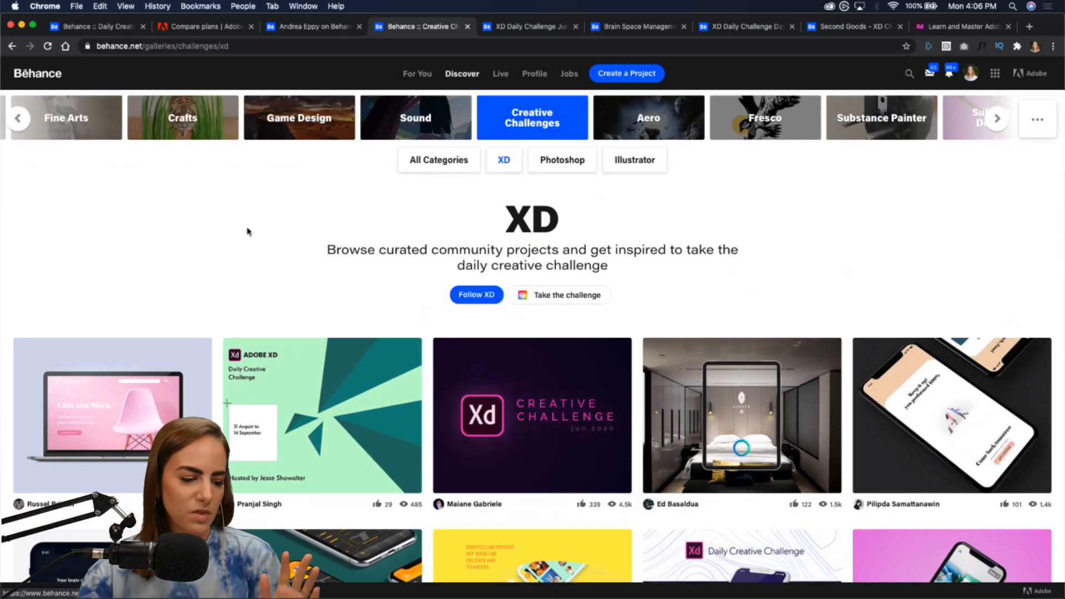
- Switch to the XD_DCC_Day_0 file in Adobe XD and look over the starter artboard and daily topic artboards
{"action": "mouse_move", "coordinate": [487, 597]}
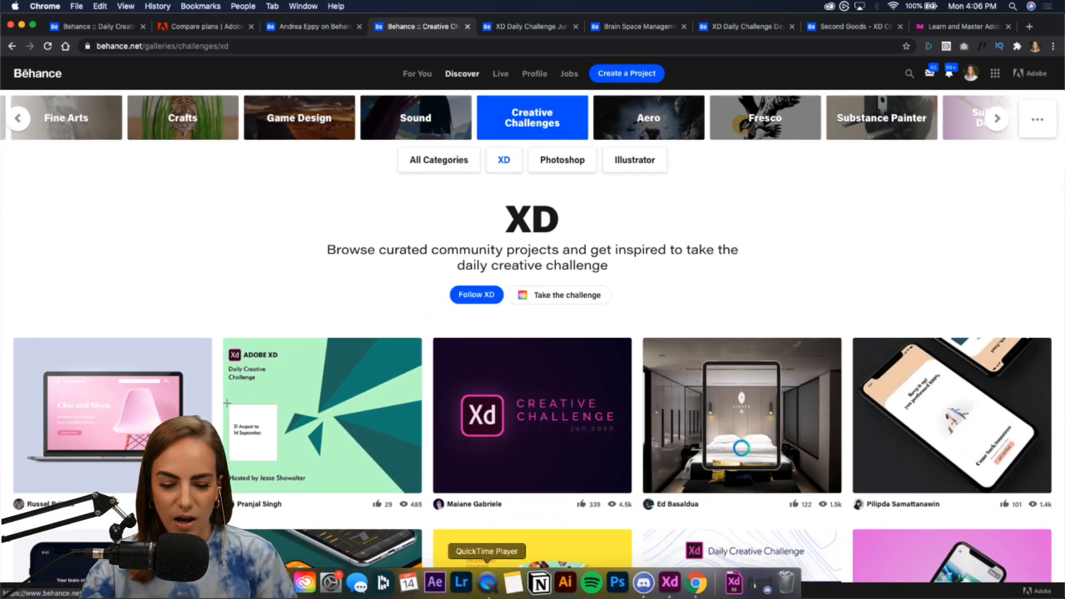
{"action": "left_click", "coordinate": [670, 583]}
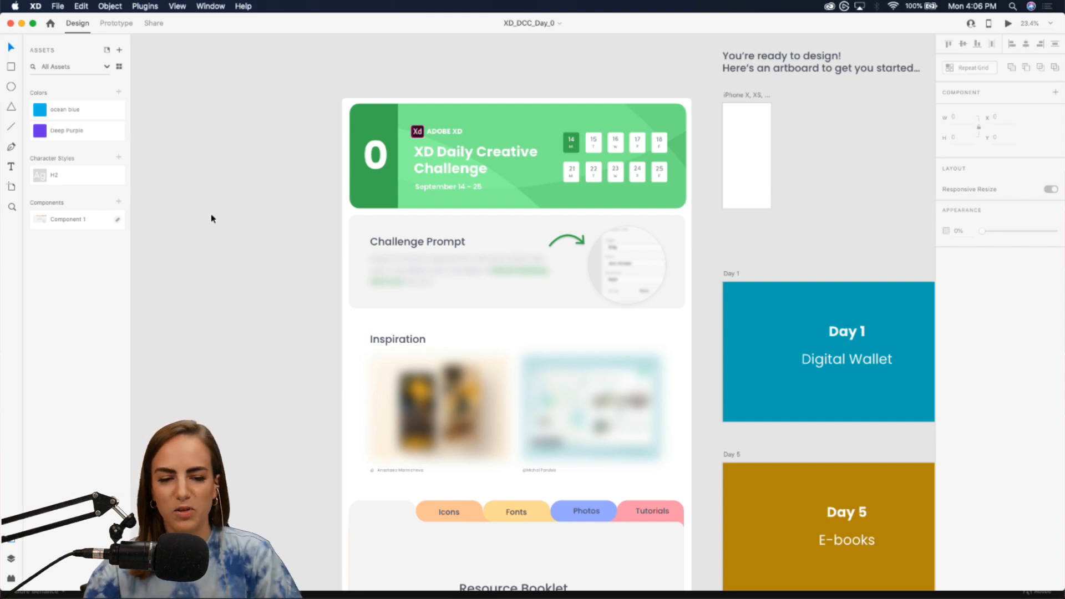
{"action": "scroll", "coordinate": [211, 214], "scroll_direction": "down", "scroll_amount": 2}
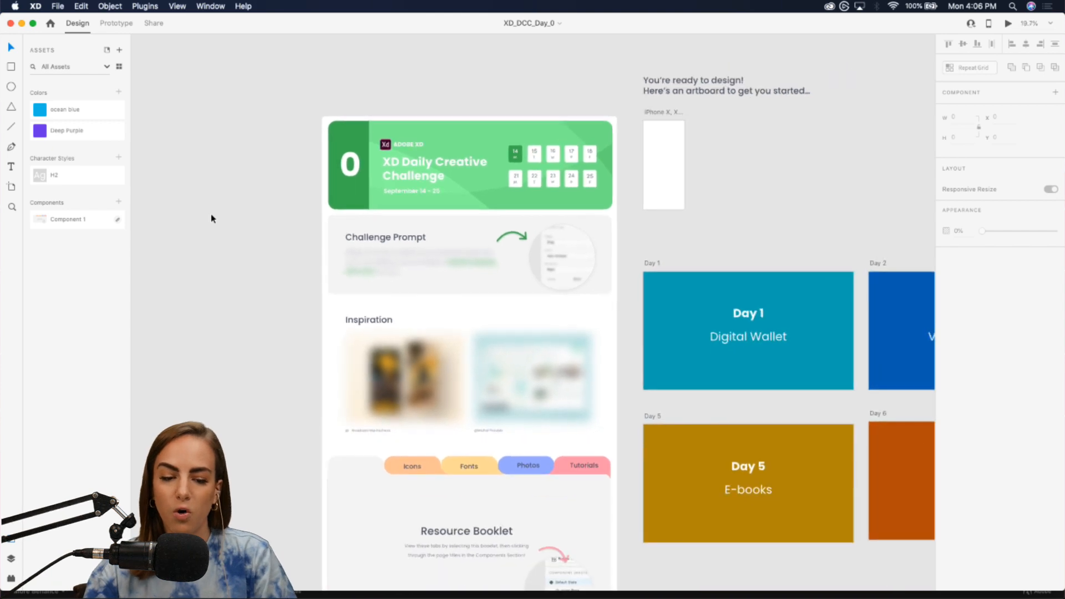
{"action": "scroll", "coordinate": [211, 215], "scroll_direction": "down", "scroll_amount": 3}
{"action": "scroll", "coordinate": [211, 214], "scroll_direction": "down", "scroll_amount": 4}
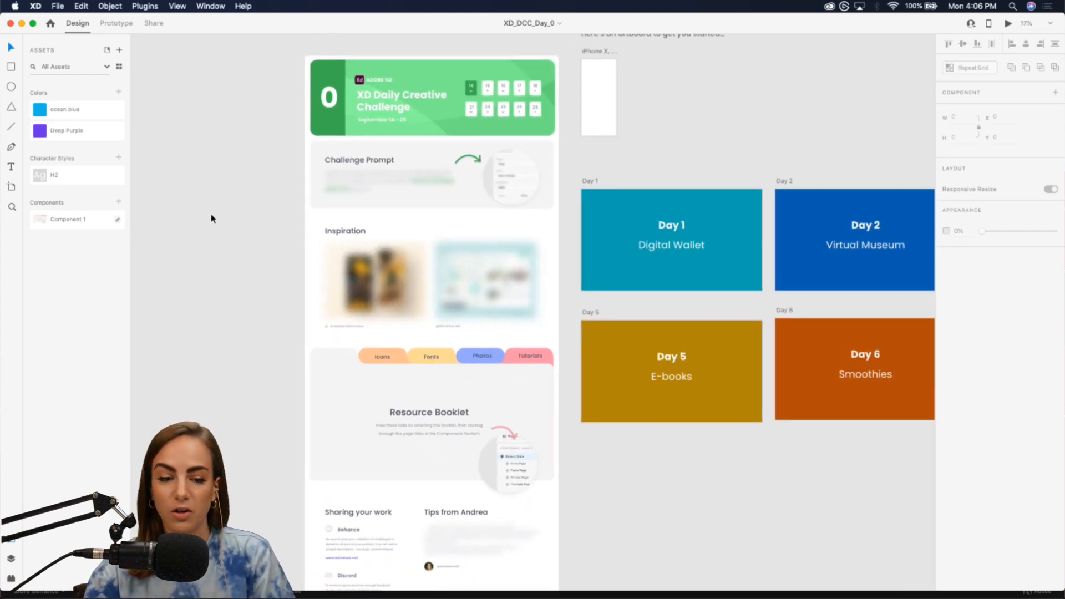
{"action": "scroll", "coordinate": [211, 214], "scroll_direction": "up", "scroll_amount": 4}
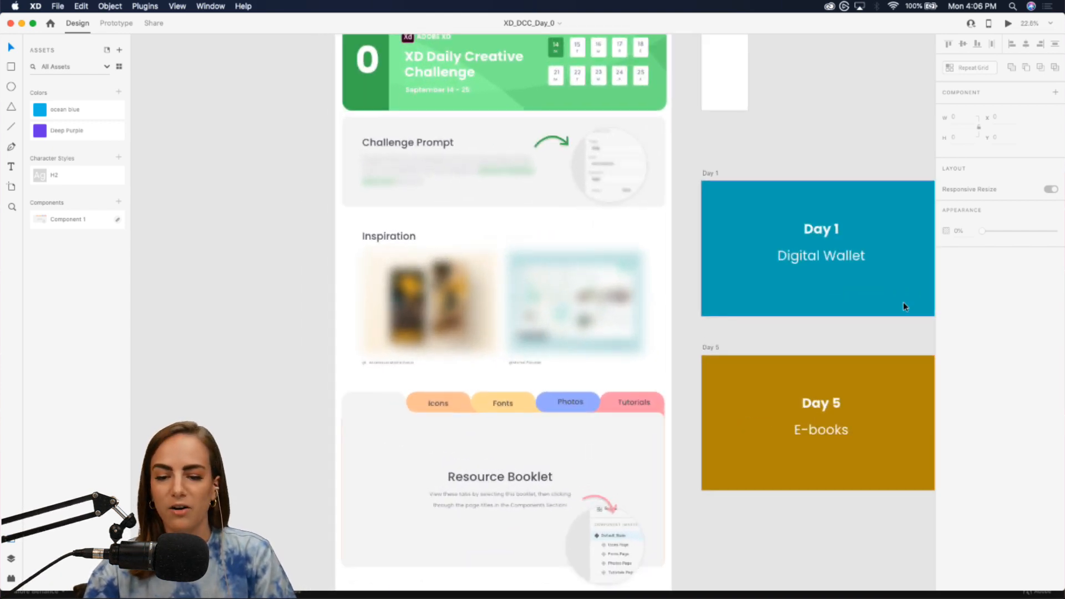
- Examine the September 14 - 25 header banner and Challenge Prompt section, briefly check Prototype mode, and return to Design mode
{"action": "scroll", "coordinate": [566, 302], "scroll_direction": "up", "scroll_amount": 2}
{"action": "scroll", "coordinate": [565, 301], "scroll_direction": "up", "scroll_amount": 5}
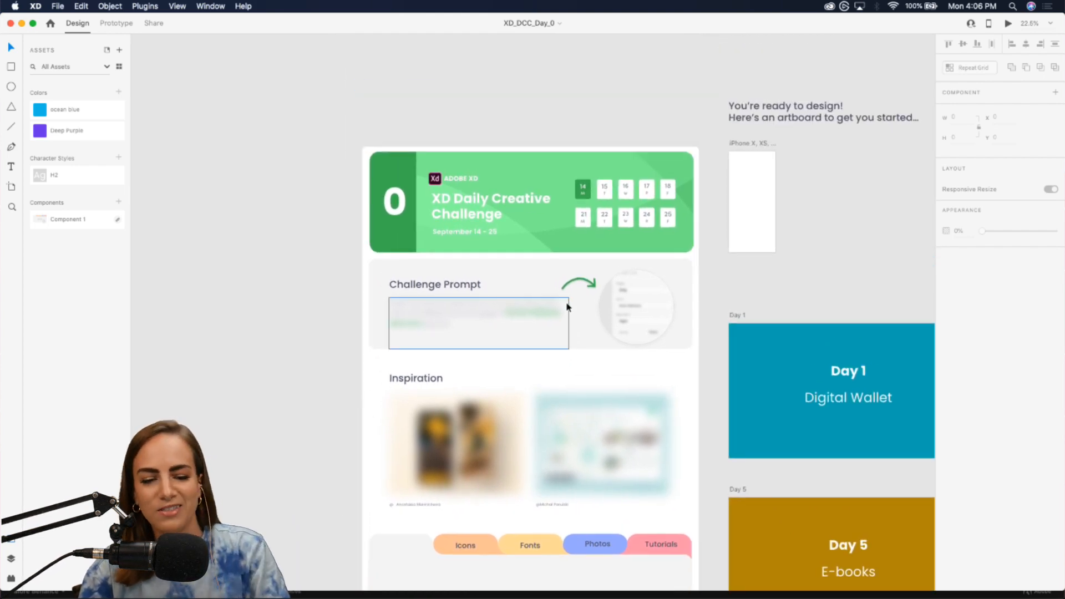
{"action": "scroll", "coordinate": [566, 302], "scroll_direction": "up", "scroll_amount": 2}
{"action": "scroll", "coordinate": [567, 307], "scroll_direction": "up", "scroll_amount": 2}
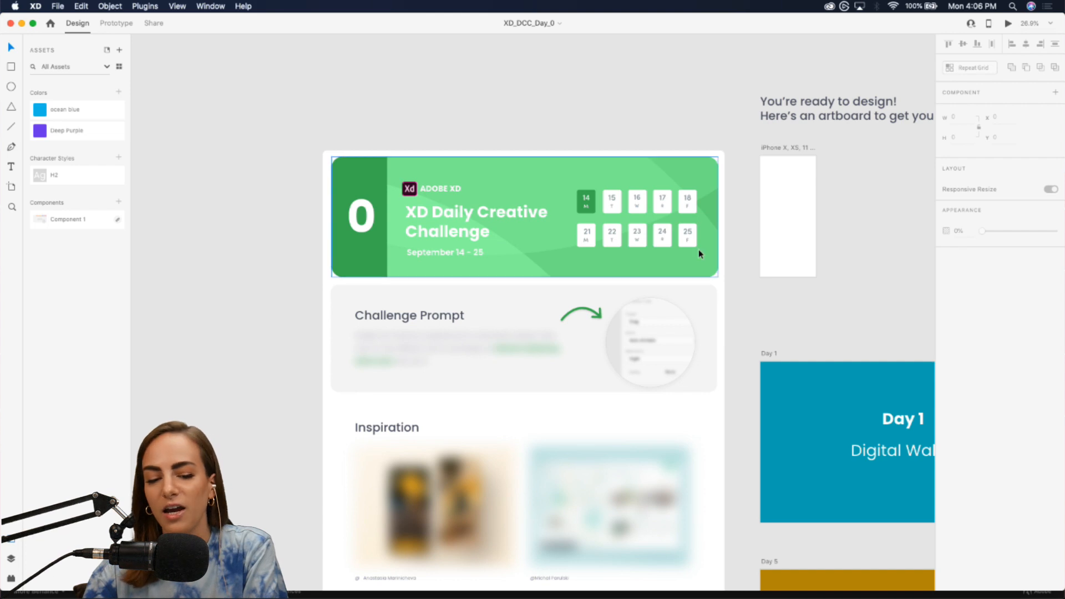
{"action": "scroll", "coordinate": [561, 312], "scroll_direction": "up", "scroll_amount": 3}
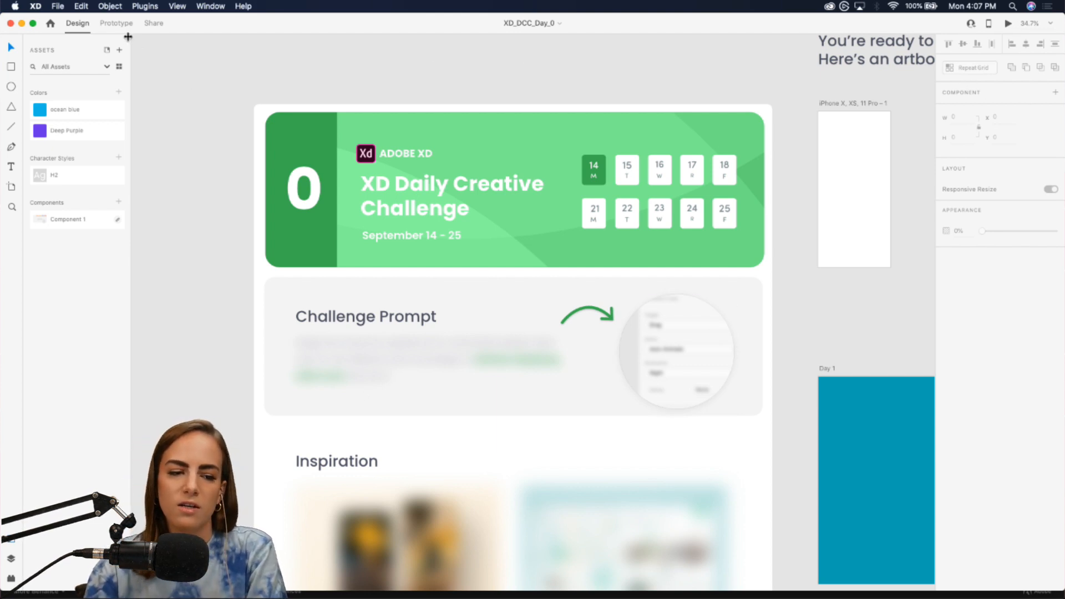
{"action": "left_click", "coordinate": [116, 24]}
{"action": "left_click", "coordinate": [77, 23]}
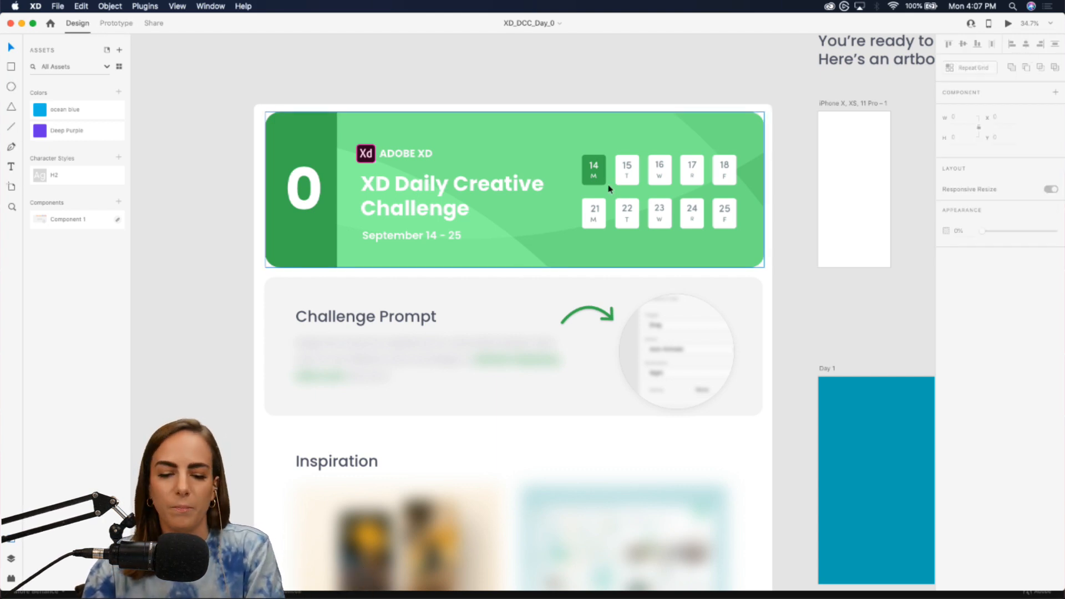
- Look over the Inspiration section of the starter artboard and select the Resource Booklet component below it
{"action": "scroll", "coordinate": [607, 187], "scroll_direction": "down", "scroll_amount": 3}
{"action": "scroll", "coordinate": [608, 189], "scroll_direction": "down", "scroll_amount": 7}
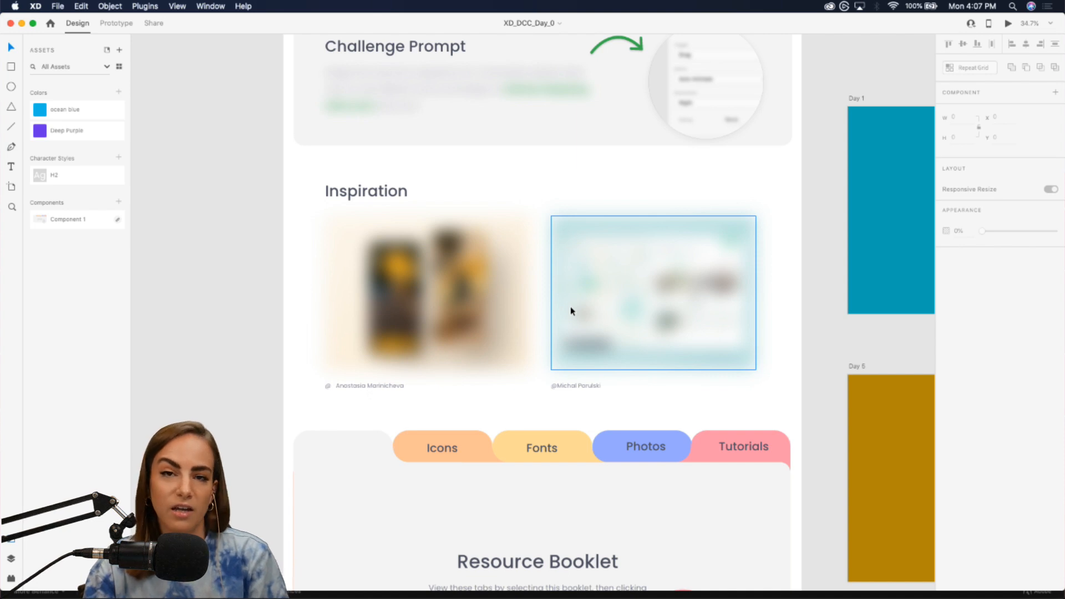
{"action": "scroll", "coordinate": [571, 309], "scroll_direction": "down", "scroll_amount": 8}
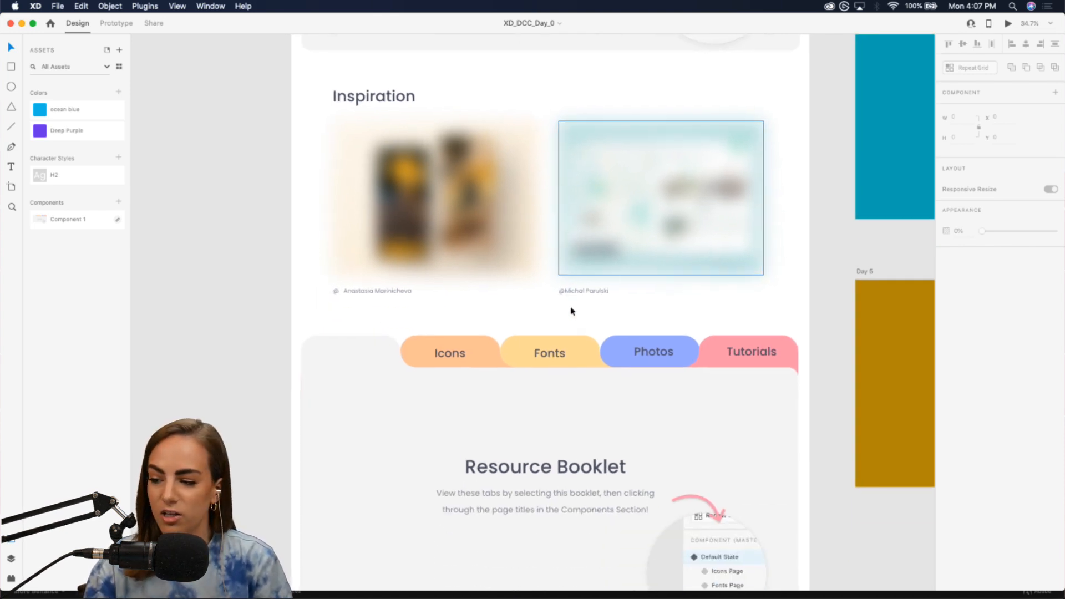
{"action": "left_click", "coordinate": [571, 309]}
{"action": "scroll", "coordinate": [571, 310], "scroll_direction": "down", "scroll_amount": 1}
{"action": "scroll", "coordinate": [571, 310], "scroll_direction": "right", "scroll_amount": 1}
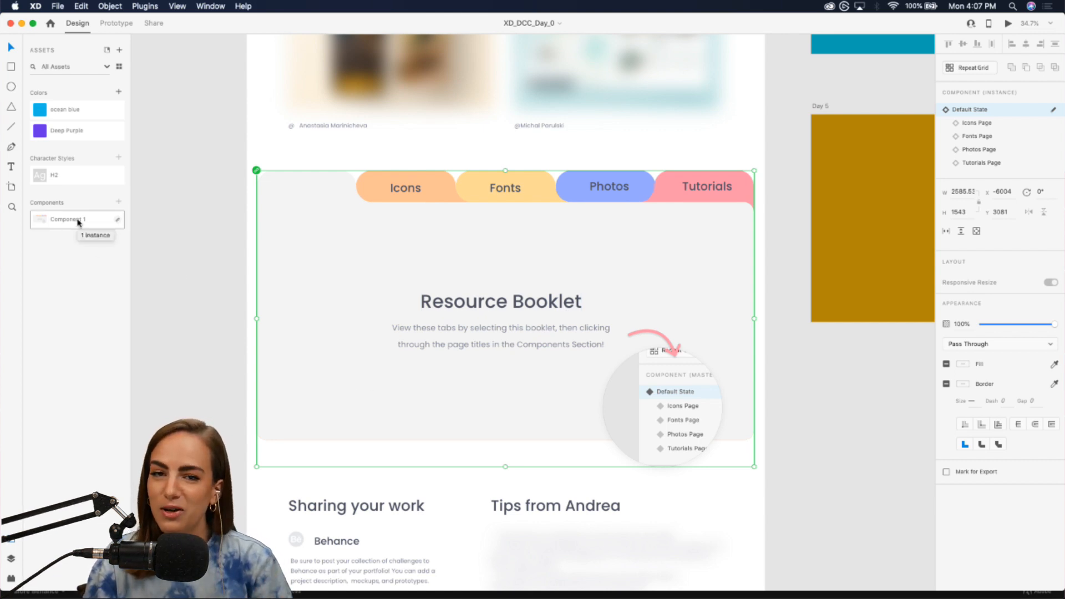
- Show the Resource Booklet's Icons, Fonts, Photos and Tutorials pages by switching between its component states
{"action": "left_click", "coordinate": [980, 124]}
{"action": "left_click", "coordinate": [981, 137]}
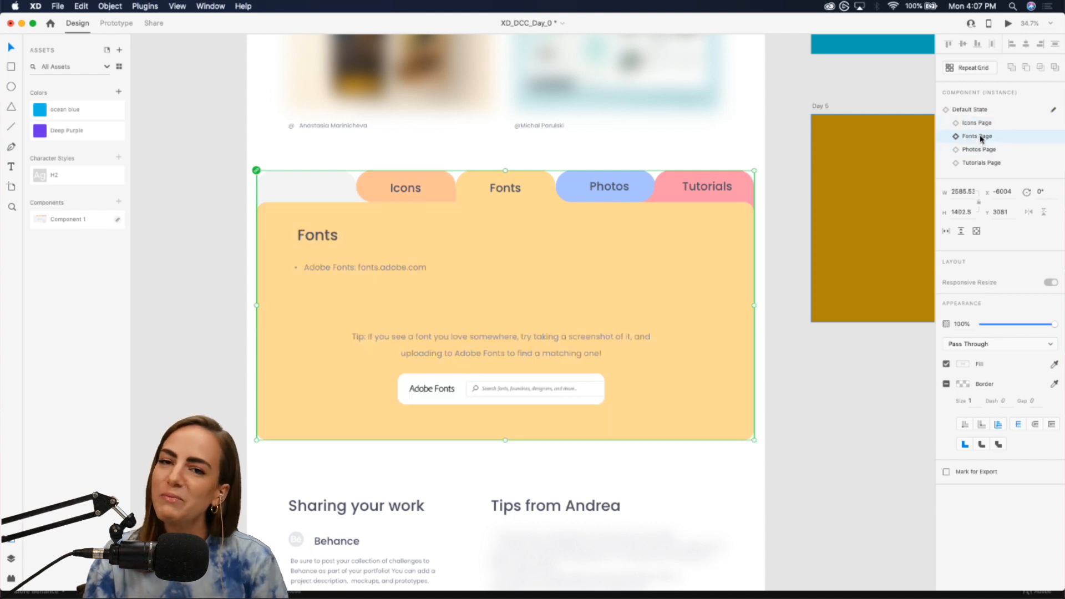
{"action": "left_click", "coordinate": [980, 149]}
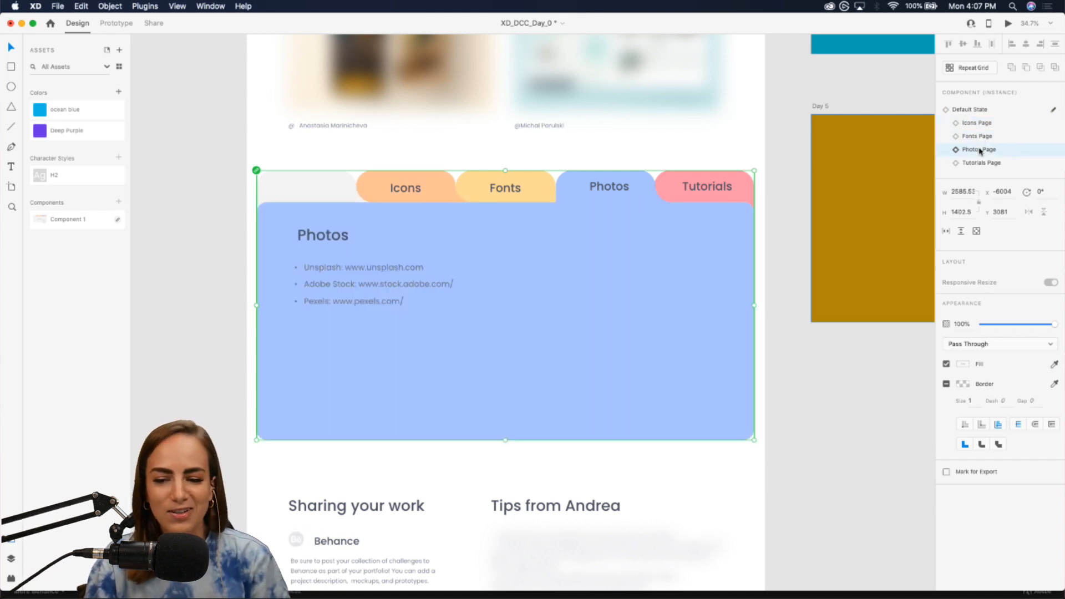
{"action": "left_click", "coordinate": [978, 163]}
{"action": "left_click", "coordinate": [978, 150]}
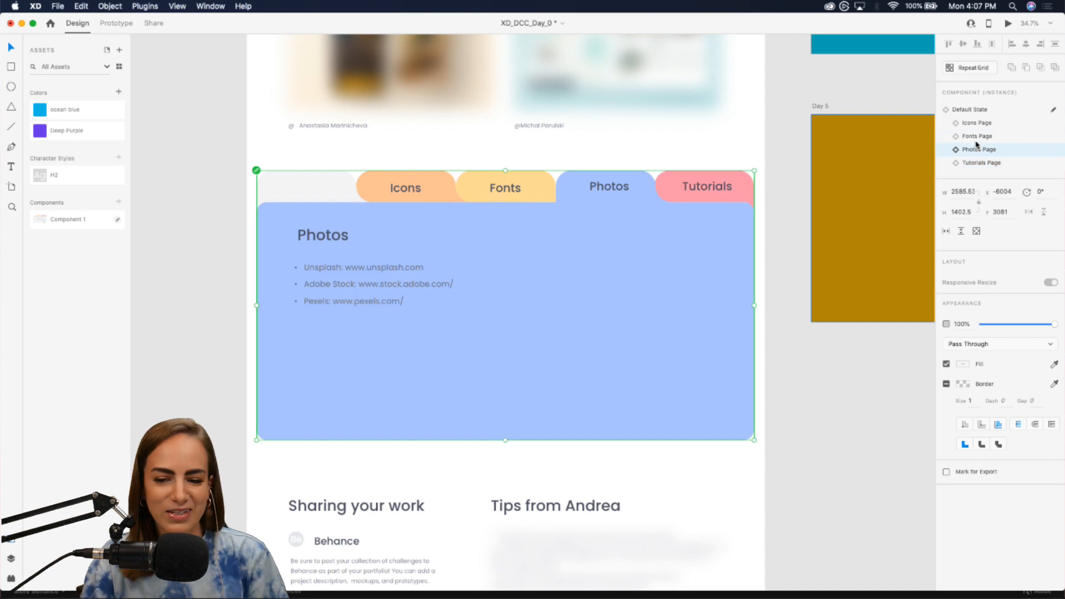
{"action": "left_click", "coordinate": [978, 137]}
{"action": "left_click", "coordinate": [970, 124]}
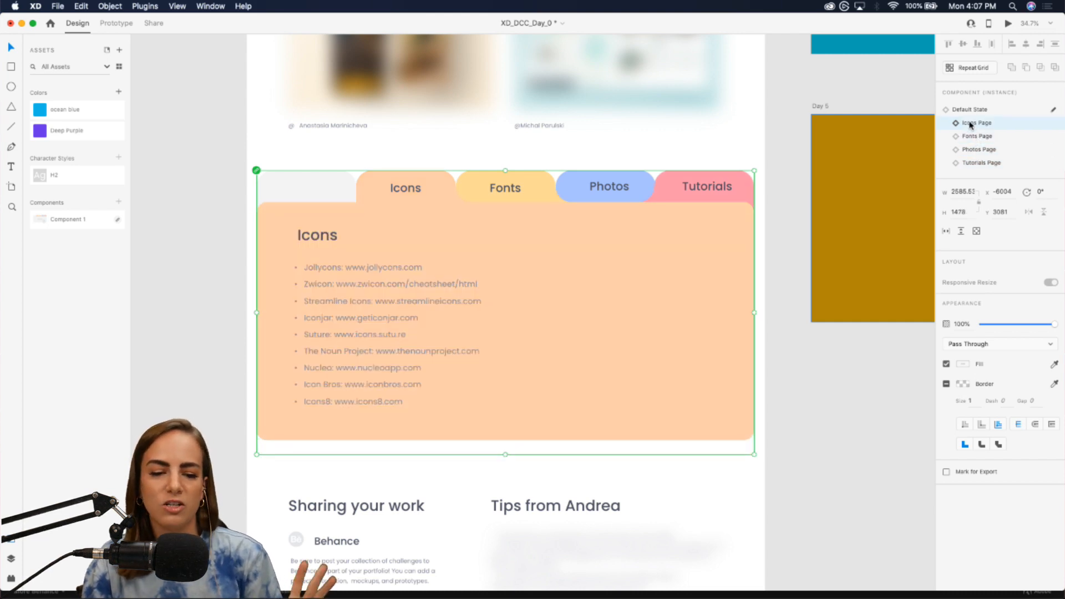
{"action": "left_click", "coordinate": [976, 138]}
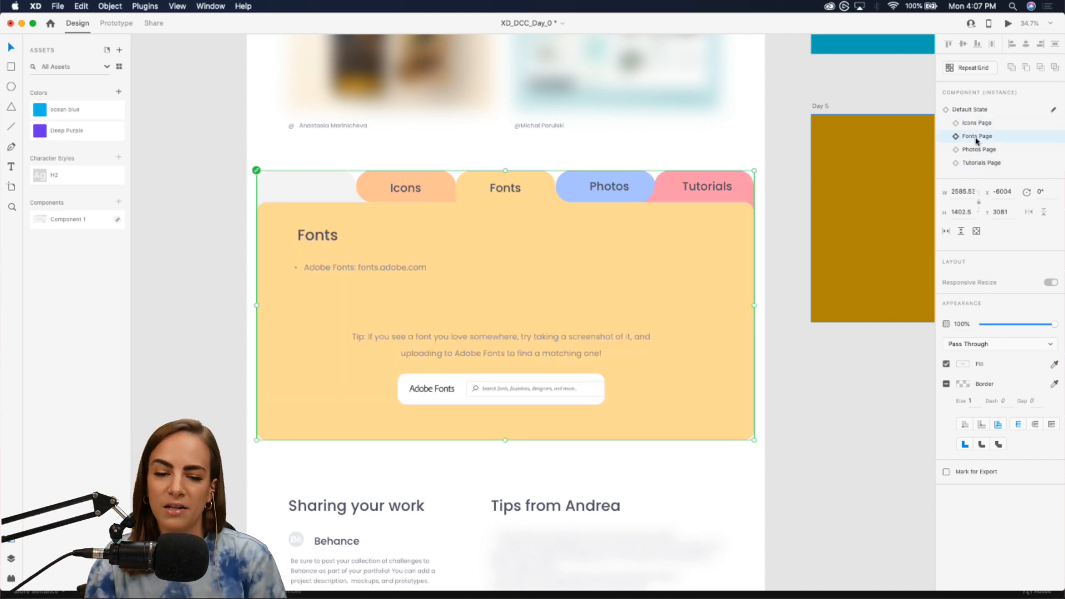
{"action": "left_click", "coordinate": [978, 151]}
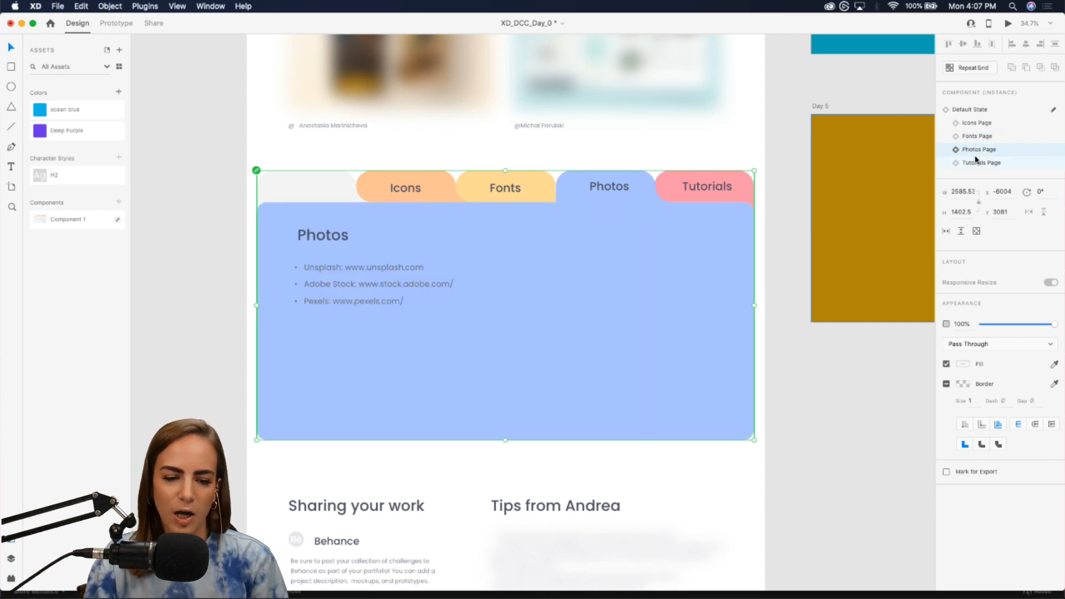
{"action": "left_click", "coordinate": [977, 164]}
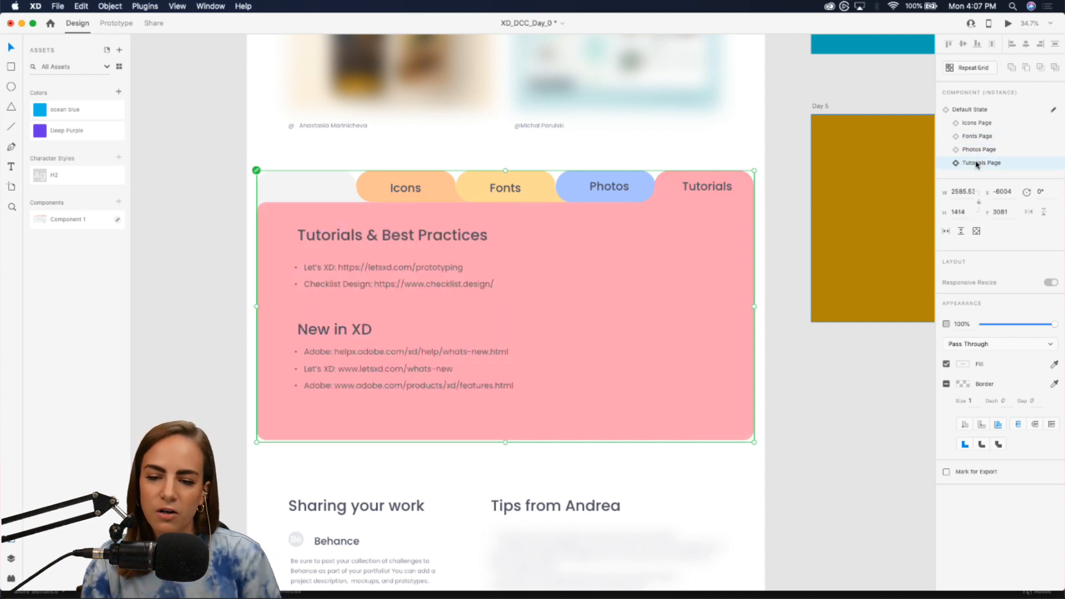
- Return the Resource Booklet to its Default State, deselect it, and view the work-sharing and tips sections
{"action": "left_click", "coordinate": [973, 111]}
{"action": "left_click", "coordinate": [850, 399]}
{"action": "scroll", "coordinate": [850, 400], "scroll_direction": "down", "scroll_amount": 5}
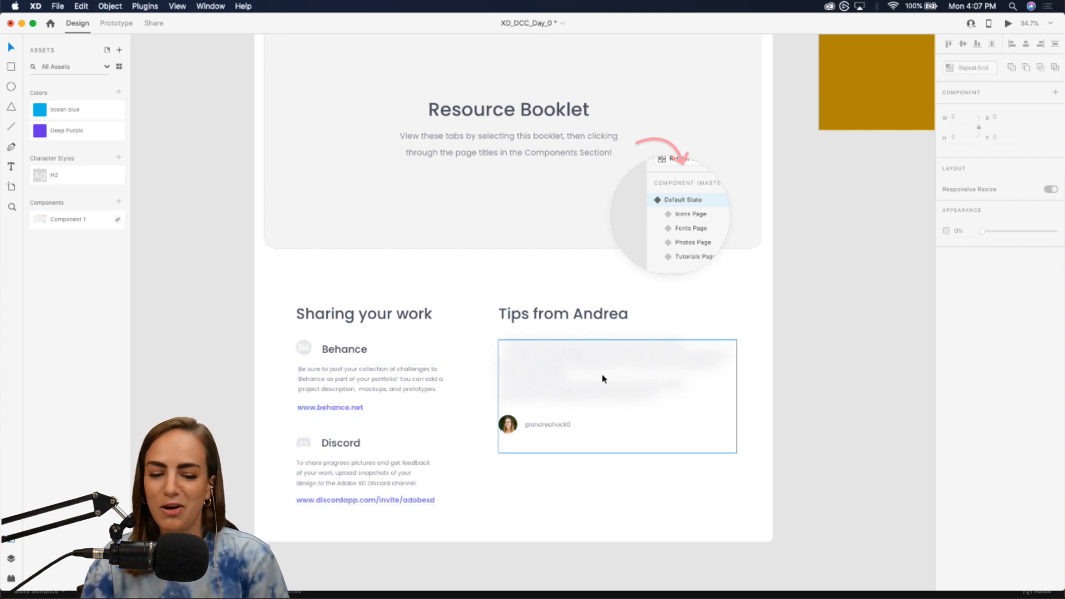
- Draw a triangle about 137 by 118 with the Polygon tool on the empty canvas beside the iPhone artboard
{"action": "scroll", "coordinate": [604, 379], "scroll_direction": "up", "scroll_amount": 15}
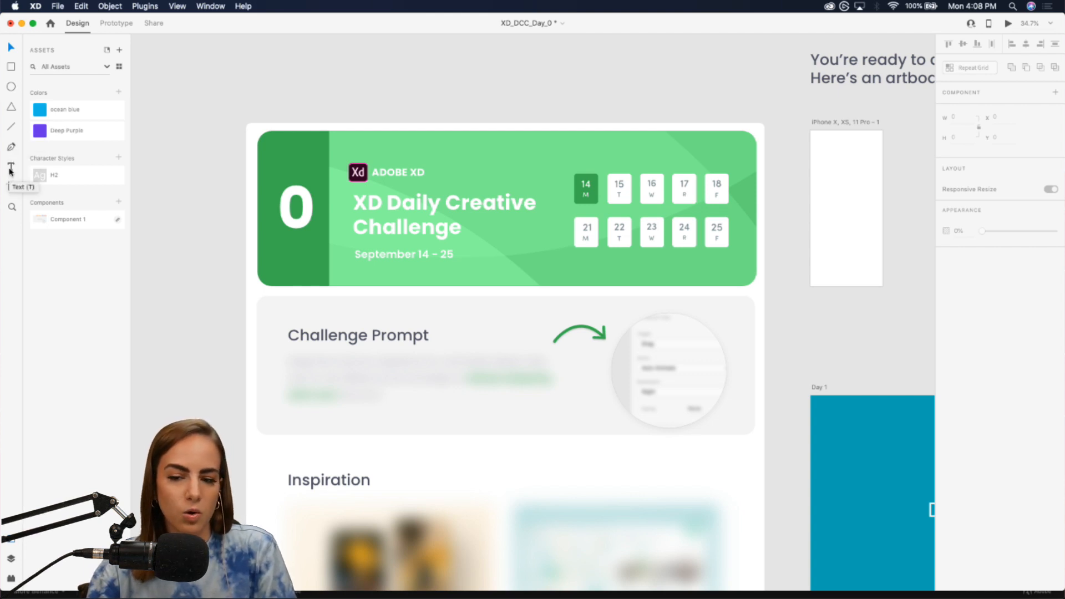
{"action": "left_click", "coordinate": [11, 107]}
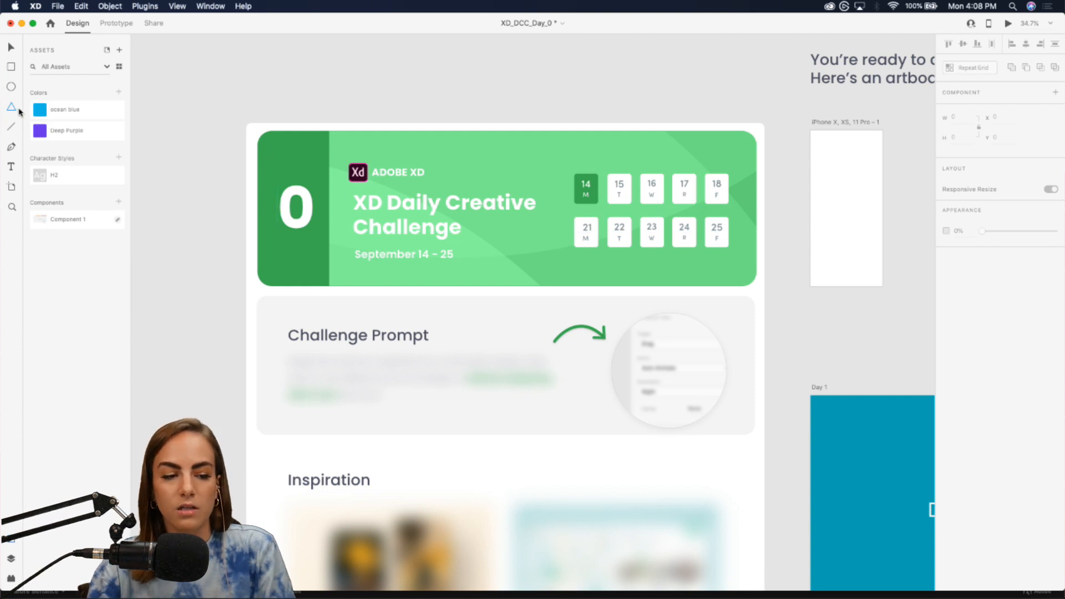
{"action": "scroll", "coordinate": [805, 156], "scroll_direction": "up", "scroll_amount": 5}
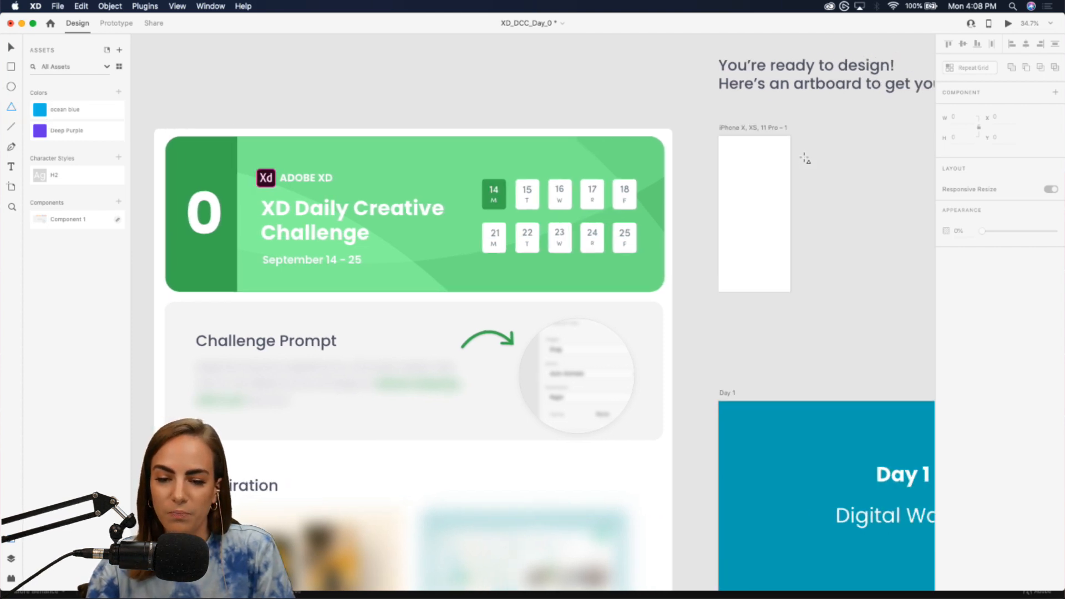
{"action": "scroll", "coordinate": [805, 151], "scroll_direction": "up", "scroll_amount": 3}
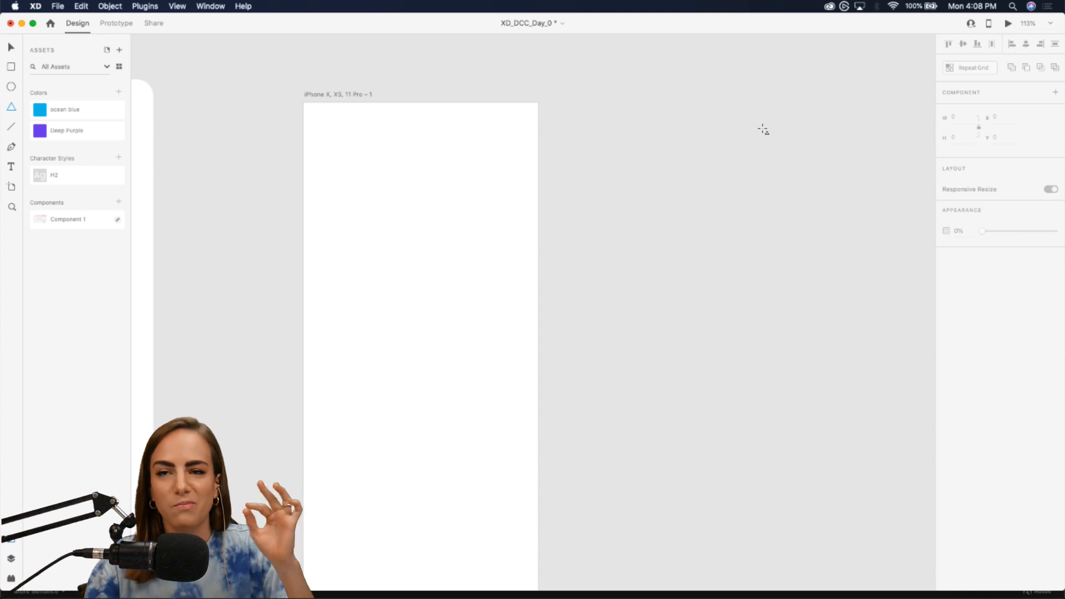
{"action": "left_click_drag", "start_coordinate": [655, 170], "coordinate": [743, 244]}
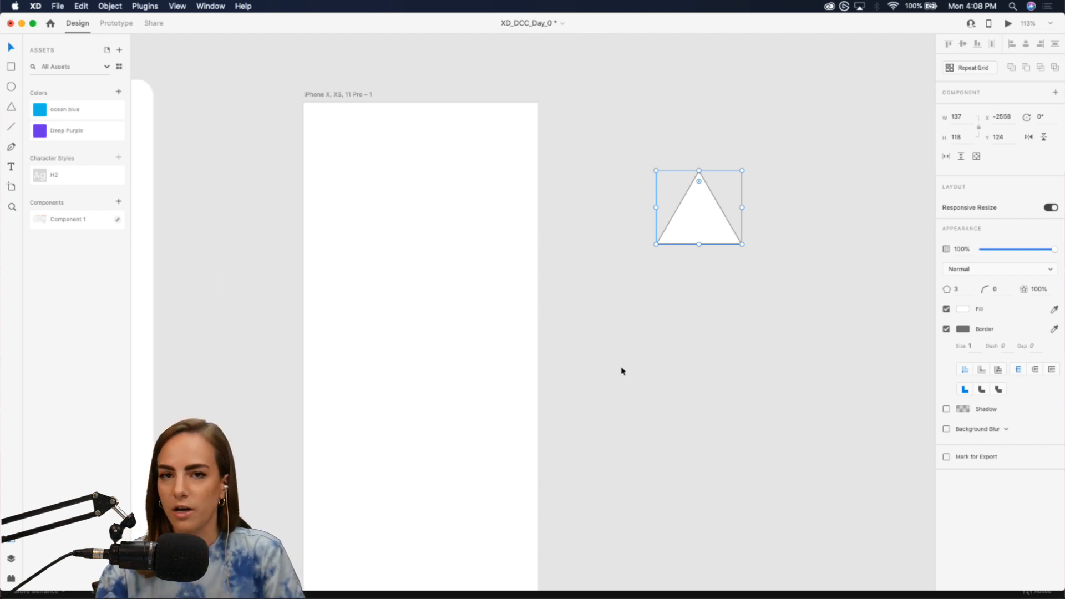
- Add a text box about 260 by 92 below the triangle, reading "Sign In"
{"action": "left_click", "coordinate": [11, 167]}
{"action": "left_click_drag", "start_coordinate": [628, 324], "coordinate": [795, 378]}
{"action": "type", "text": "Sign In"}
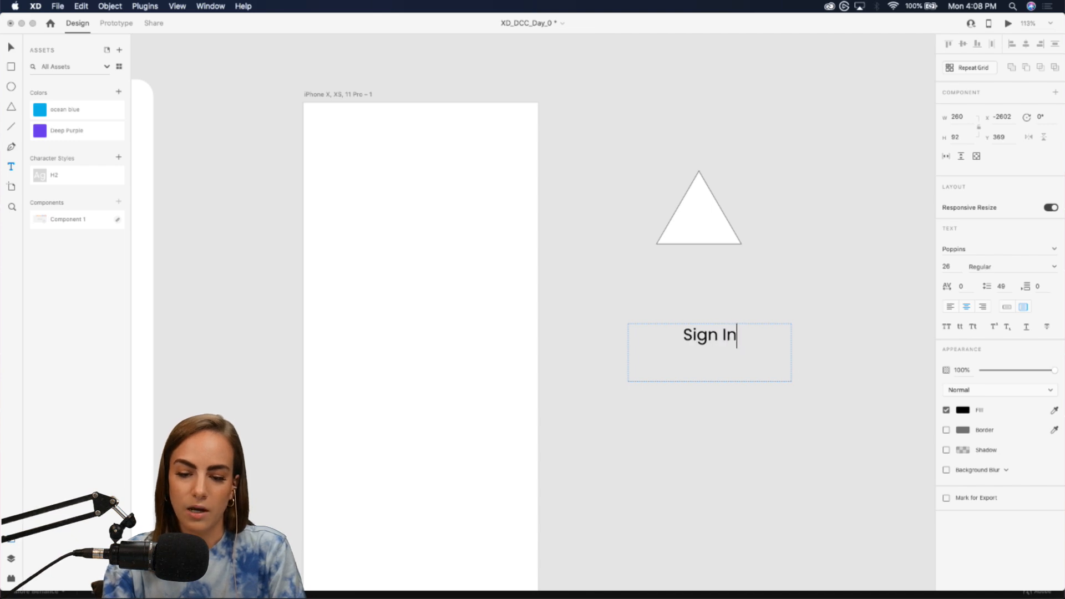
- Make the "Sign In" text auto width and place it low on the iPhone artboard, at about X 145, Y 651
{"action": "key", "text": "Escape"}
{"action": "left_click", "coordinate": [1007, 306]}
{"action": "left_click_drag", "start_coordinate": [717, 340], "coordinate": [503, 462]}
{"action": "scroll", "coordinate": [509, 437], "scroll_direction": "down", "scroll_amount": 3}
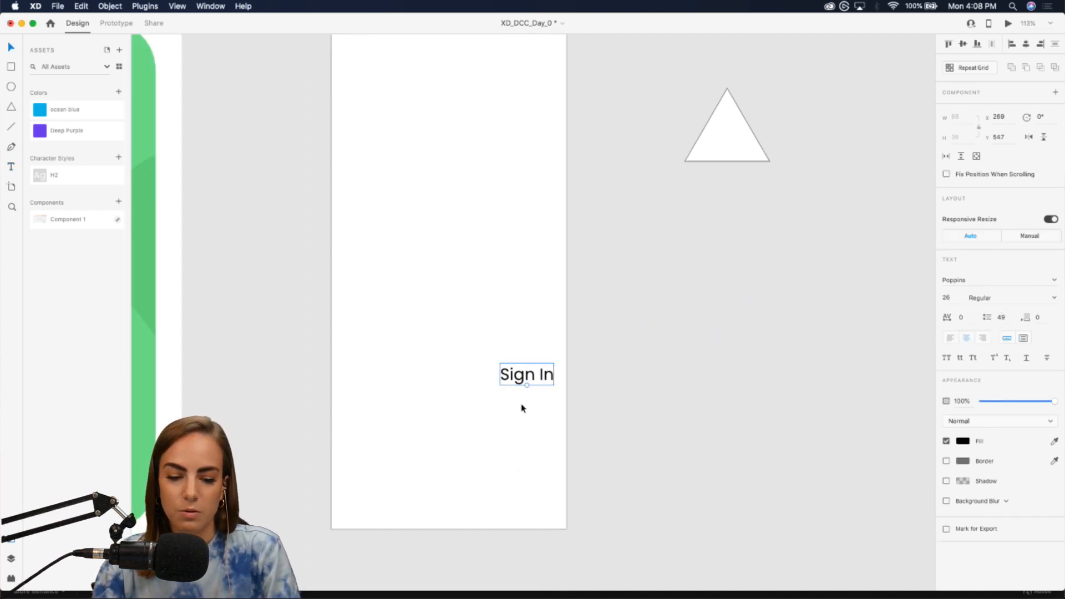
{"action": "left_click_drag", "start_coordinate": [536, 377], "coordinate": [463, 443]}
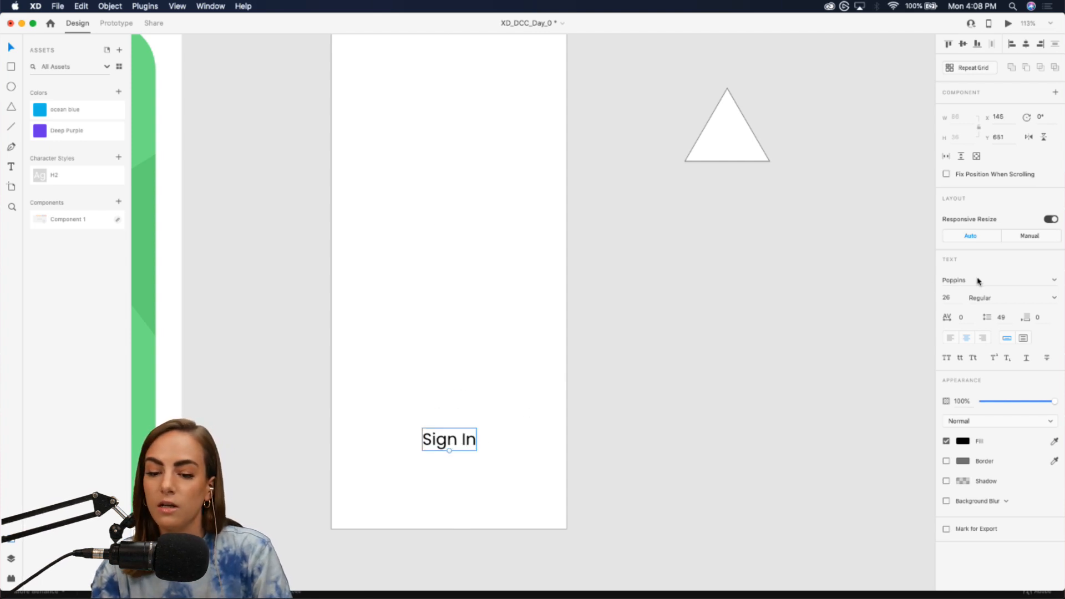
- Change the triangle beside the artboard into a polygon with 9 sides
{"action": "scroll", "coordinate": [678, 245], "scroll_direction": "up", "scroll_amount": 4}
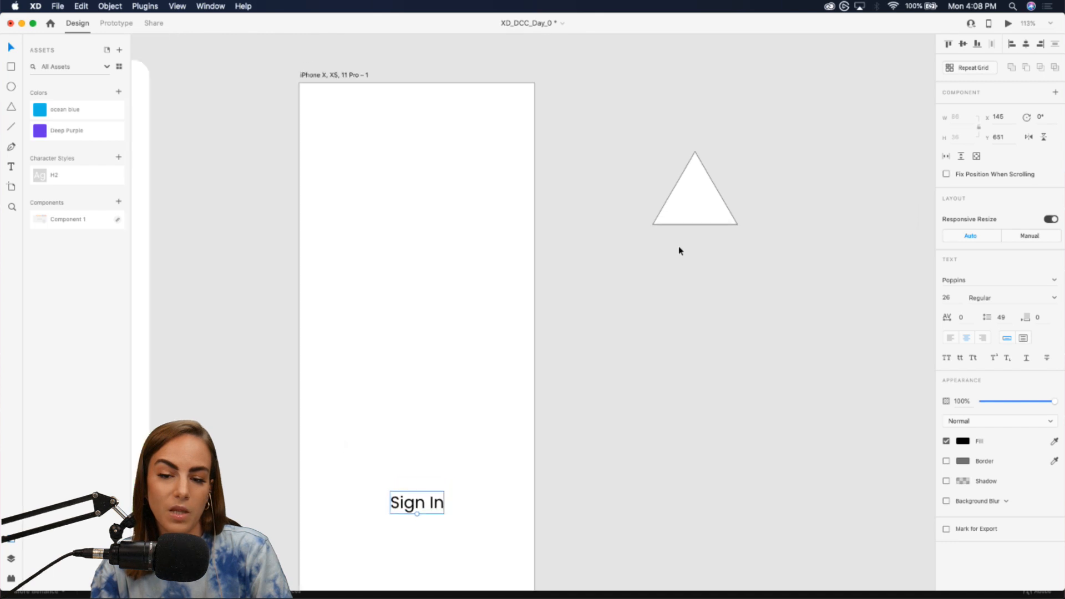
{"action": "left_click", "coordinate": [675, 240]}
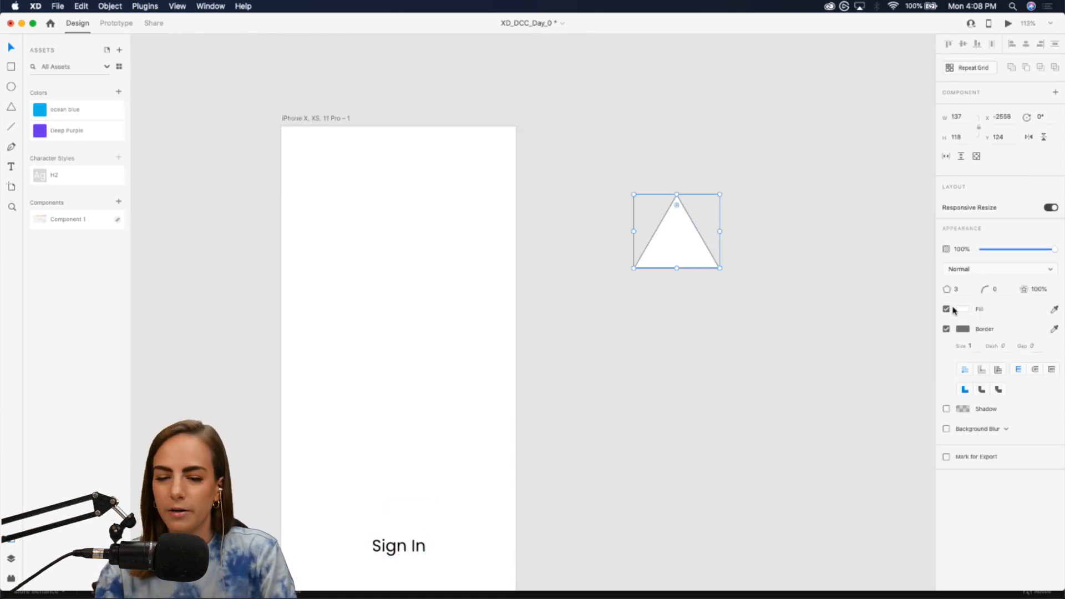
{"action": "left_click", "coordinate": [963, 288]}
{"action": "key", "text": "Up"}
{"action": "key", "text": "Up"}
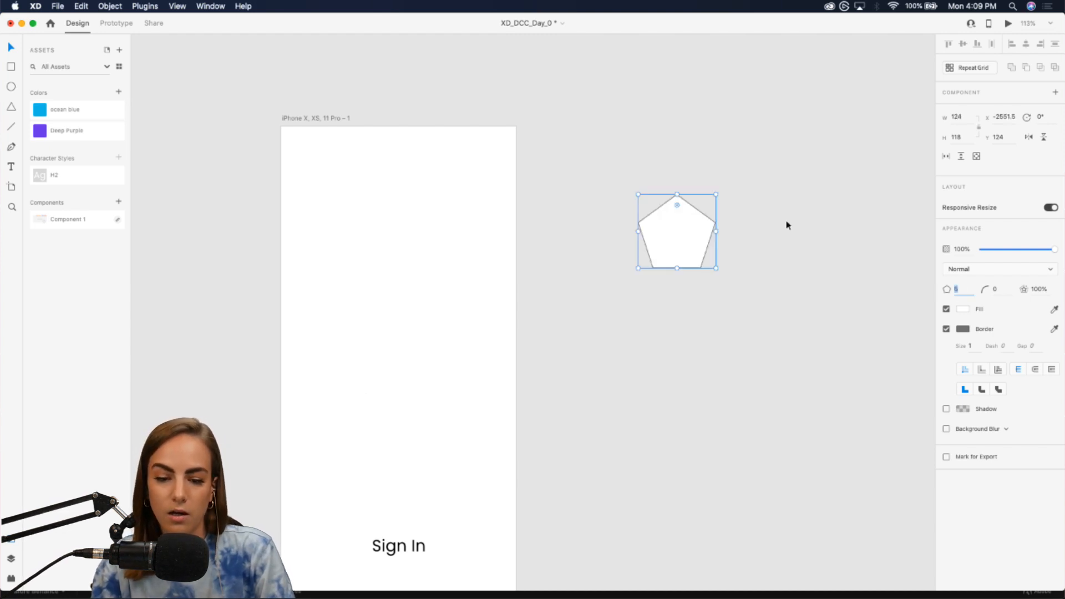
{"action": "key", "text": "Up"}
{"action": "key", "text": "Up"}
{"action": "key", "text": "Up"}
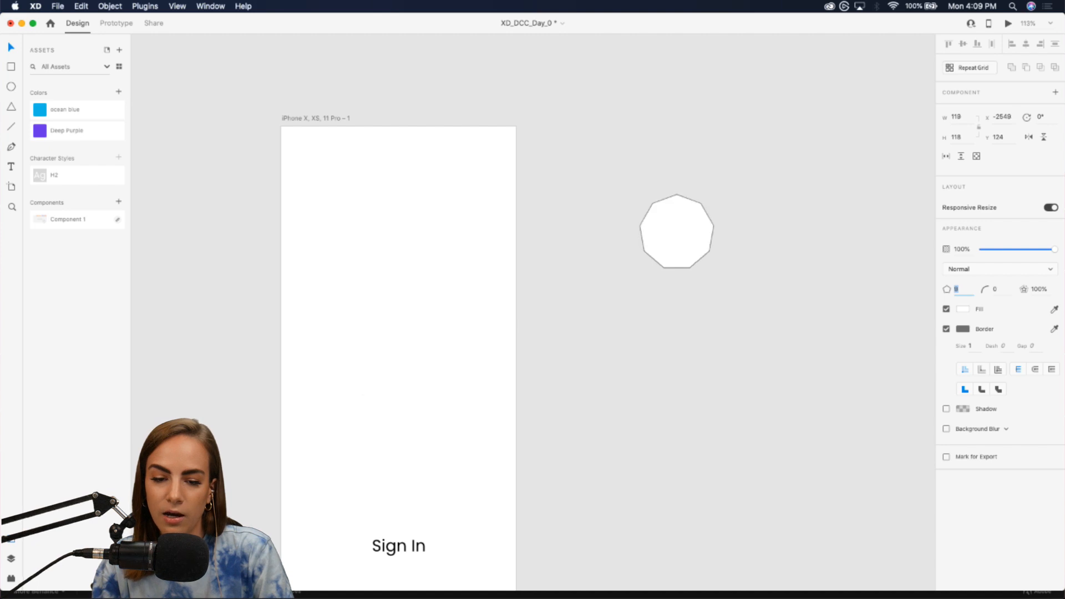
{"action": "key", "text": "Up"}
{"action": "key", "text": "Down"}
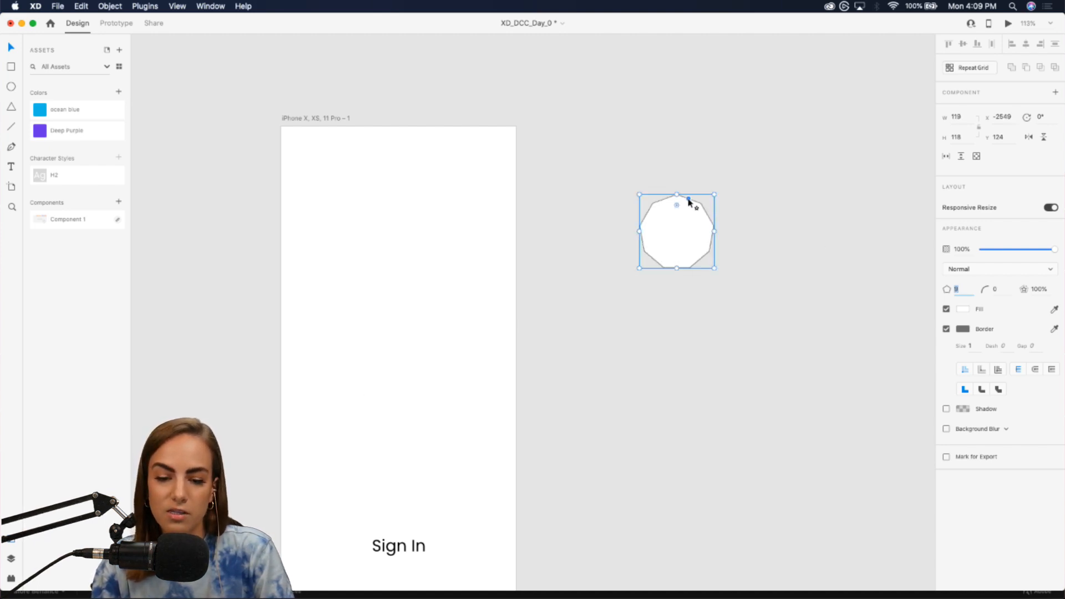
- Turn the nine-sided polygon into a wavy badge with a star ratio of about 79% and a corner radius of 12
{"action": "mouse_move", "coordinate": [689, 200]}
{"action": "left_mouse_down"}
{"action": "mouse_move", "coordinate": [680, 226]}
{"action": "mouse_move", "coordinate": [687, 209]}
{"action": "left_mouse_up"}
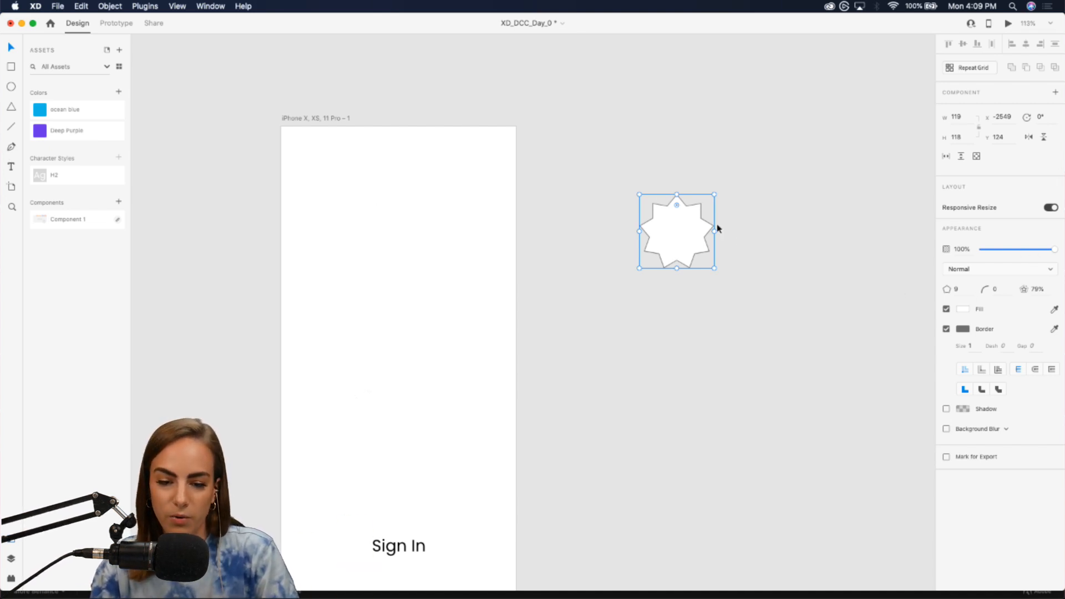
{"action": "left_click", "coordinate": [1035, 289]}
{"action": "left_click_drag", "start_coordinate": [1000, 290], "coordinate": [931, 291]}
{"action": "key", "text": "Up"}
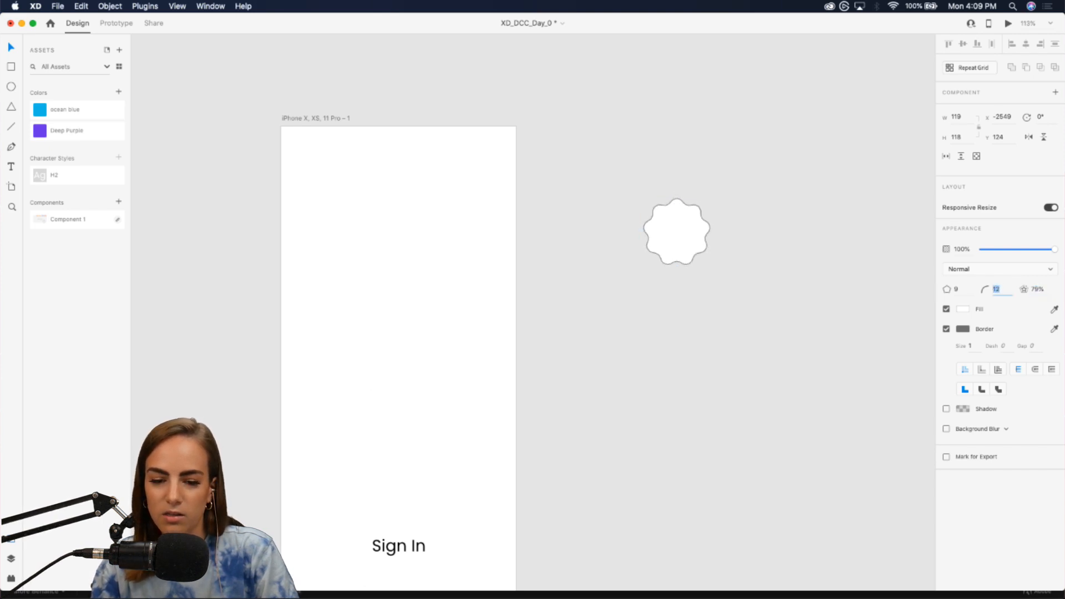
- Move the badge shape onto the upper part of the iPhone artboard, at about X 140, Y 150, and deselect it
{"action": "left_click", "coordinate": [684, 397]}
{"action": "left_click_drag", "start_coordinate": [680, 240], "coordinate": [411, 268]}
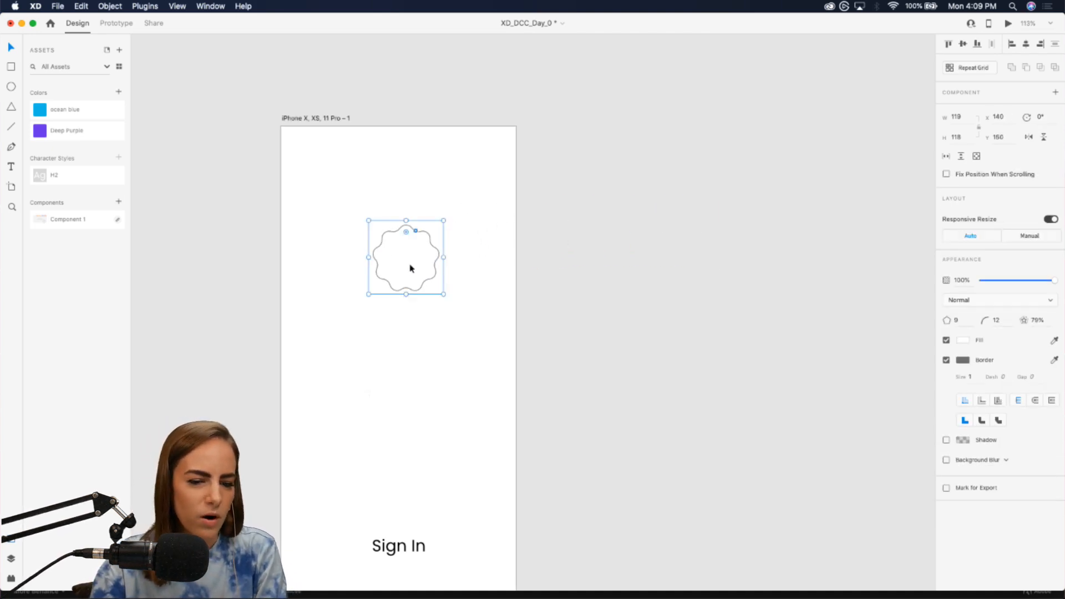
{"action": "left_click", "coordinate": [615, 292]}
- Bring up the start window for creating a new document and reposition it over the canvas
{"action": "scroll", "coordinate": [615, 291], "scroll_direction": "down", "scroll_amount": 5}
{"action": "scroll", "coordinate": [463, 216], "scroll_direction": "left", "scroll_amount": 5}
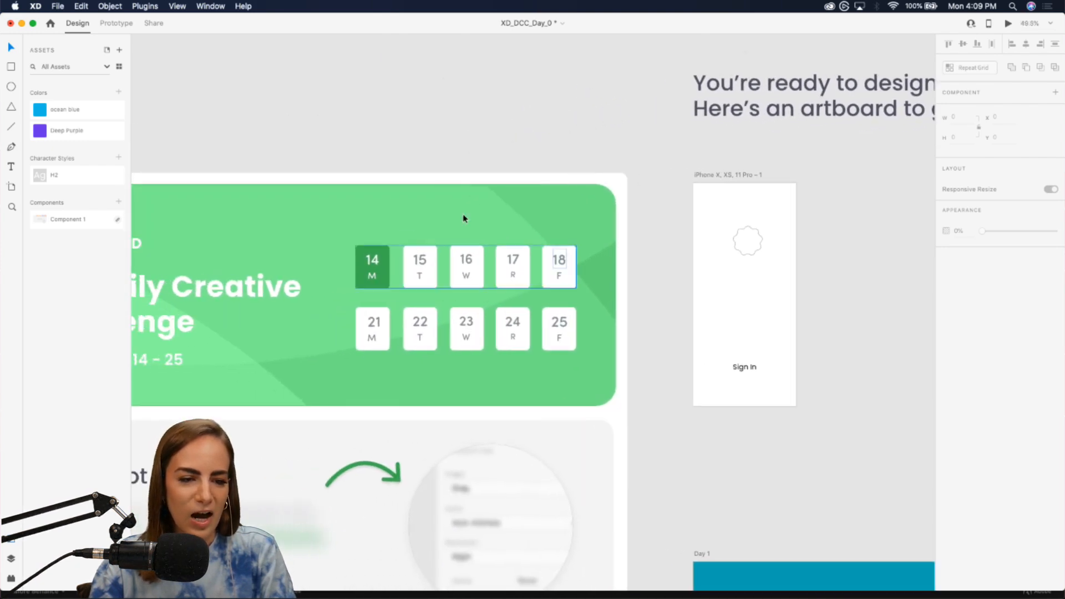
{"action": "left_click", "coordinate": [57, 6]}
{"action": "left_click", "coordinate": [68, 20]}
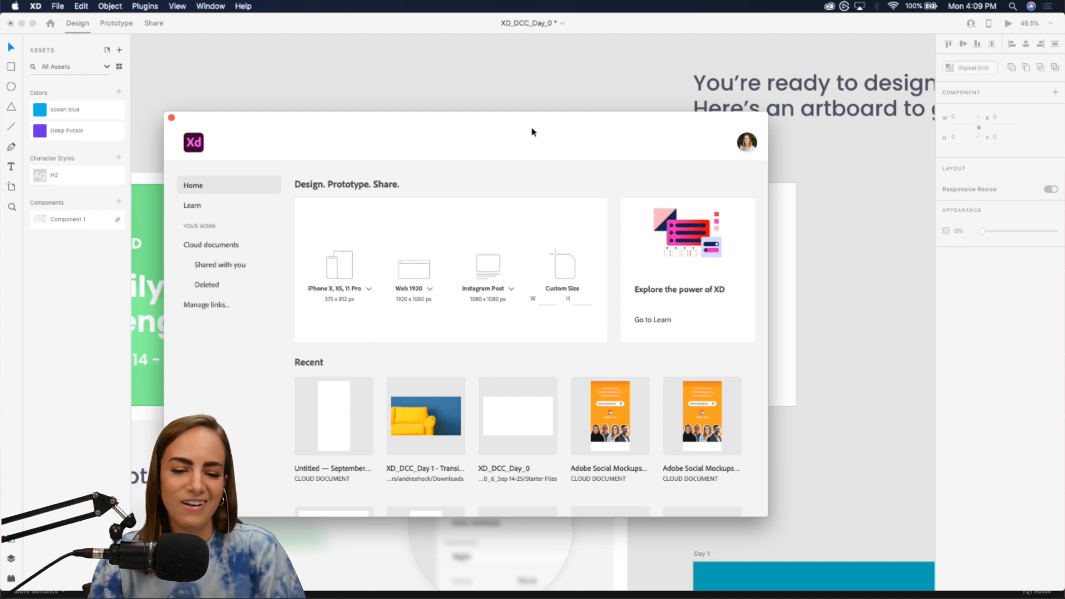
{"action": "left_click_drag", "start_coordinate": [472, 117], "coordinate": [555, 103]}
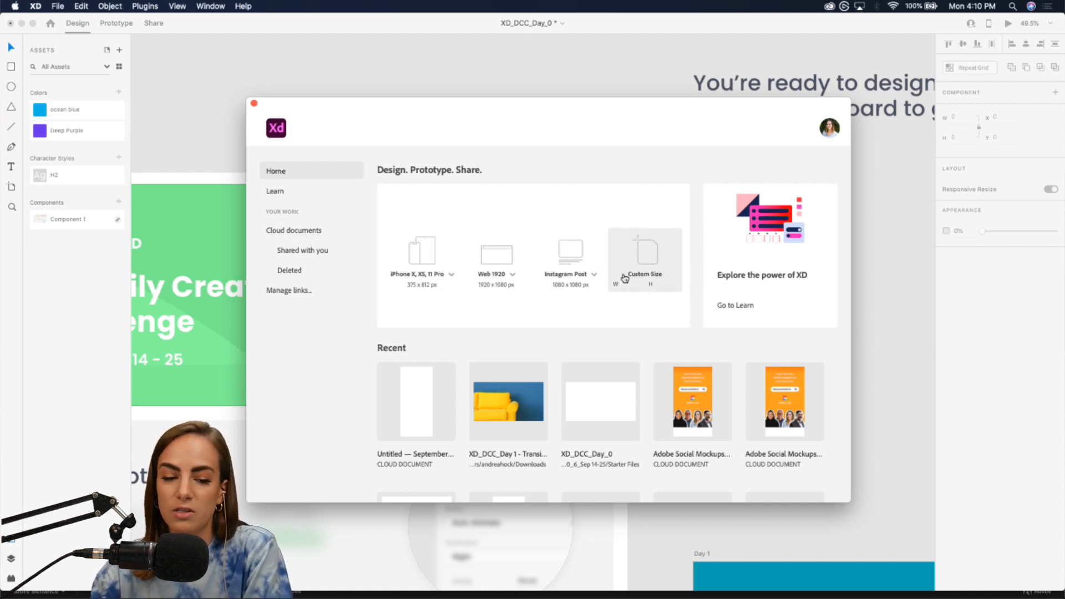
- Look through the phone, web and social media artboard size presets, leaving each selection as it is
{"action": "left_click", "coordinate": [438, 277]}
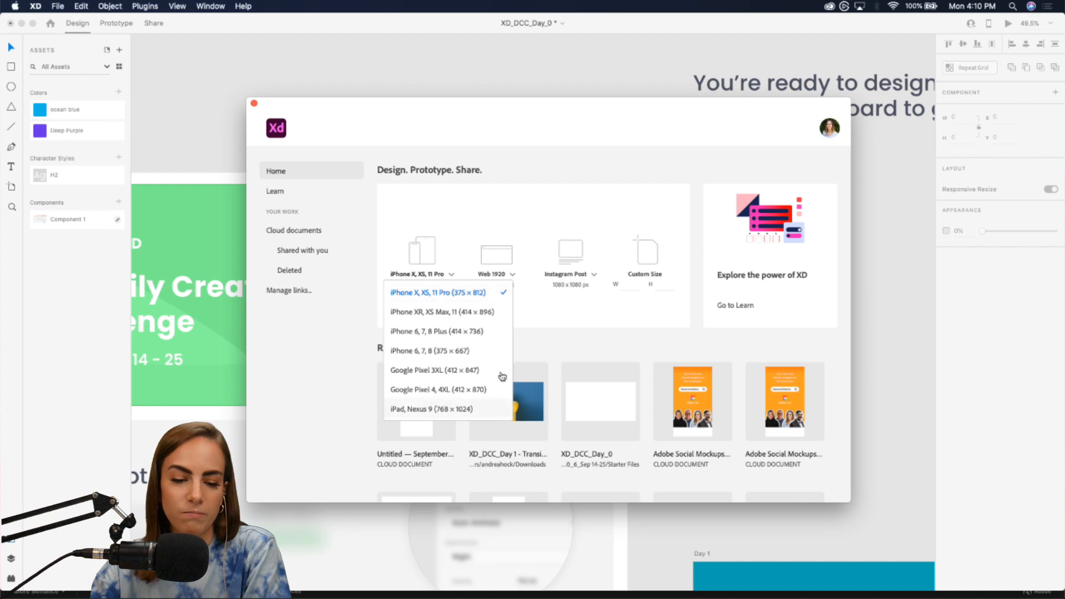
{"action": "left_click", "coordinate": [523, 336]}
{"action": "left_click", "coordinate": [510, 278]}
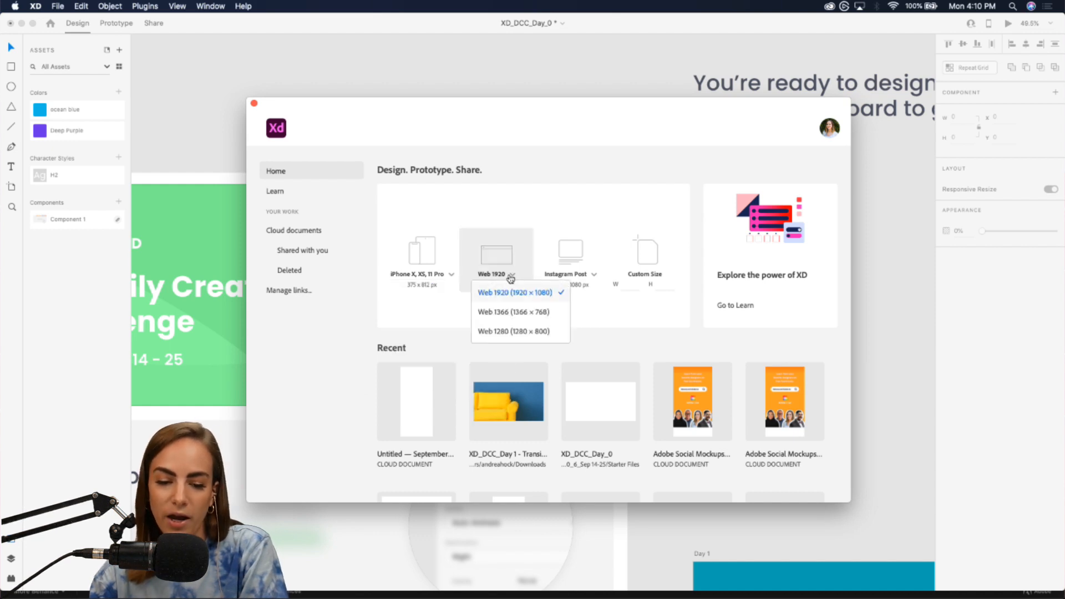
{"action": "left_click", "coordinate": [577, 278]}
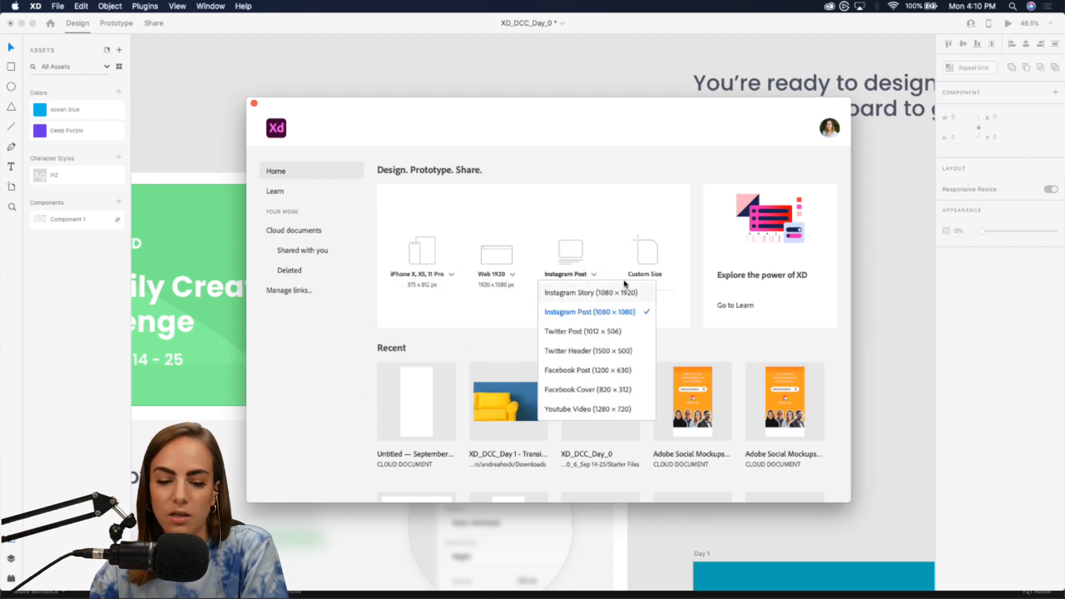
{"action": "left_click", "coordinate": [678, 324]}
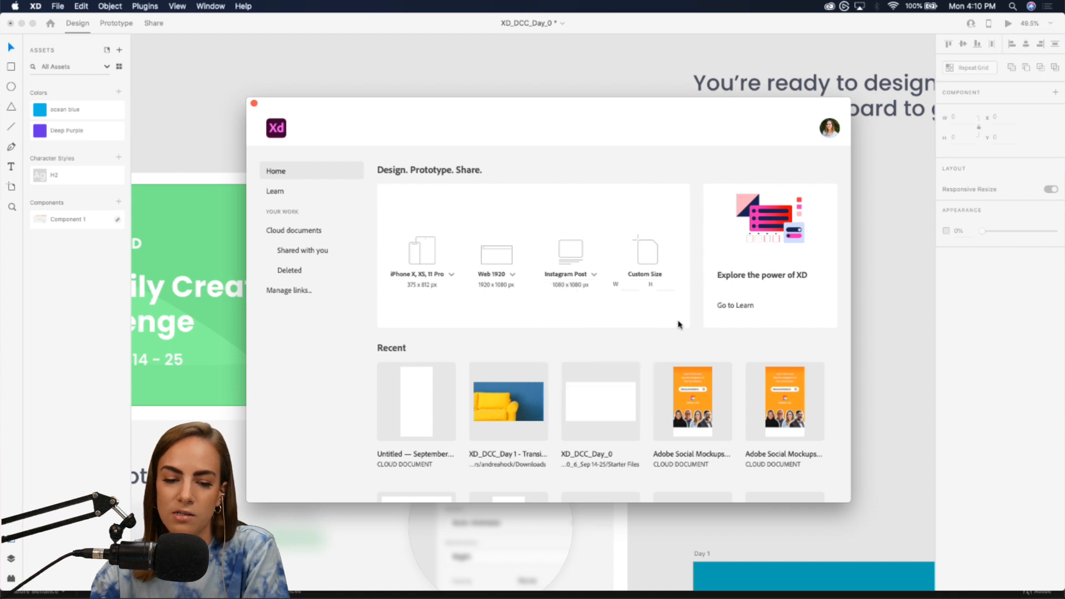
- Create a new iPhone X, XS, 11 Pro document and widen its artboard freehand to about 647
{"action": "left_click", "coordinate": [416, 254]}
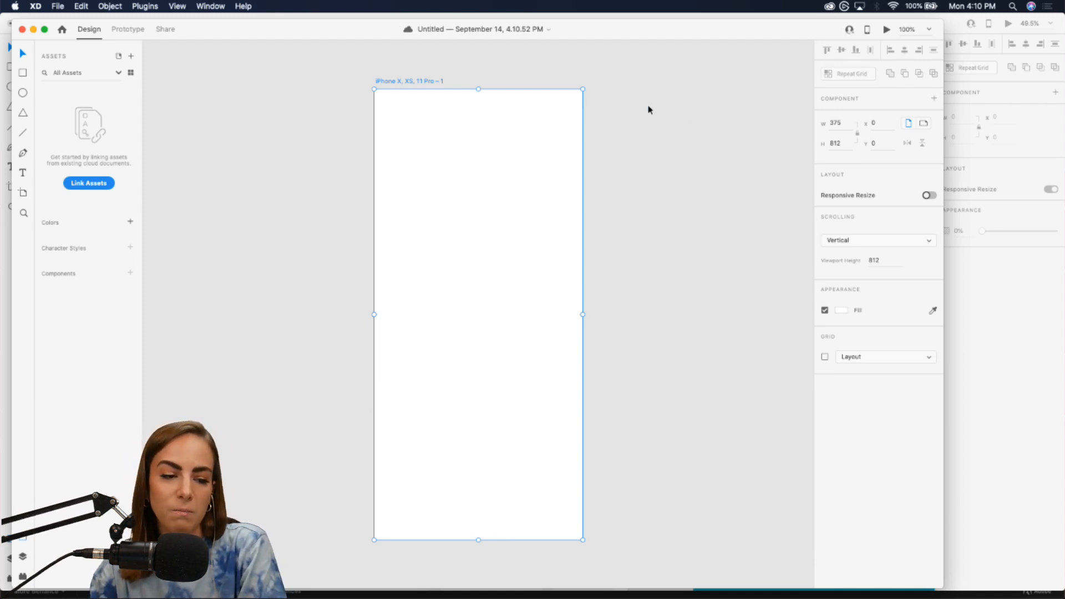
{"action": "left_click", "coordinate": [23, 193]}
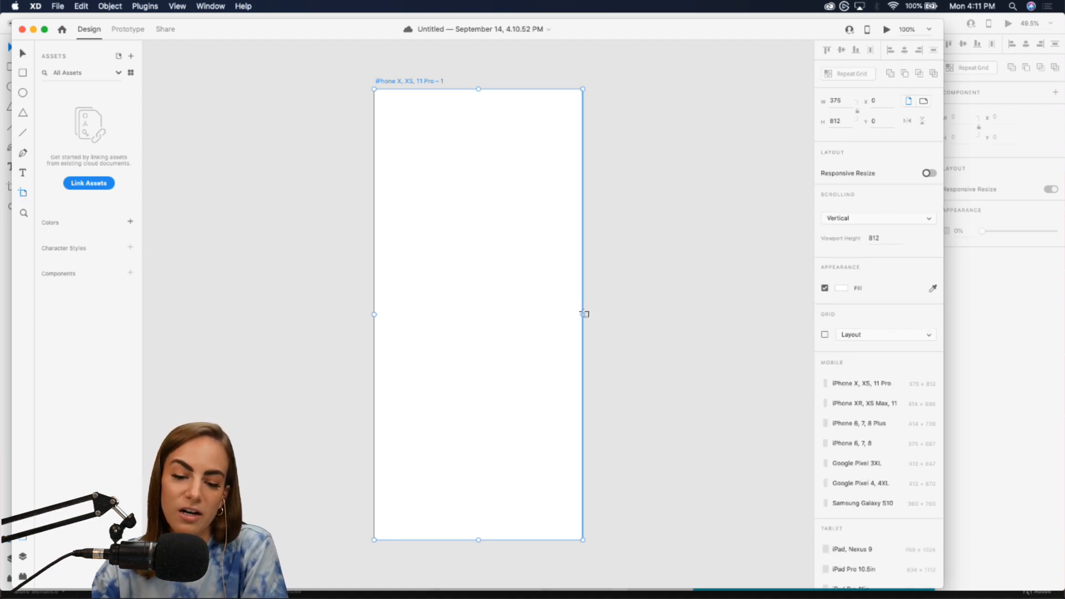
{"action": "left_click_drag", "start_coordinate": [583, 314], "coordinate": [815, 281]}
{"action": "left_click_drag", "start_coordinate": [646, 274], "coordinate": [759, 274]}
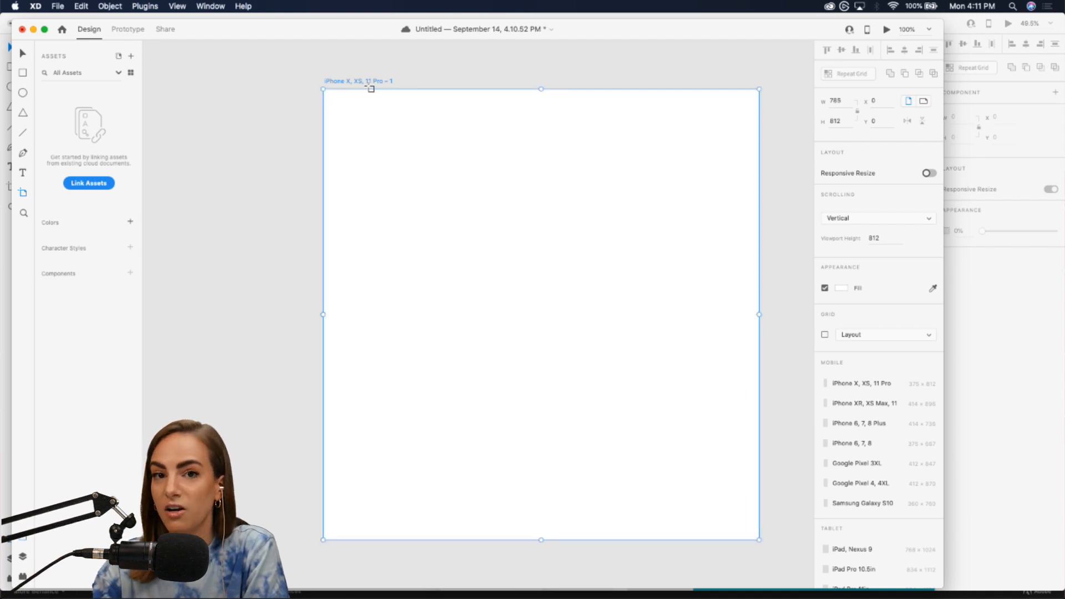
{"action": "left_click_drag", "start_coordinate": [758, 315], "coordinate": [682, 315]}
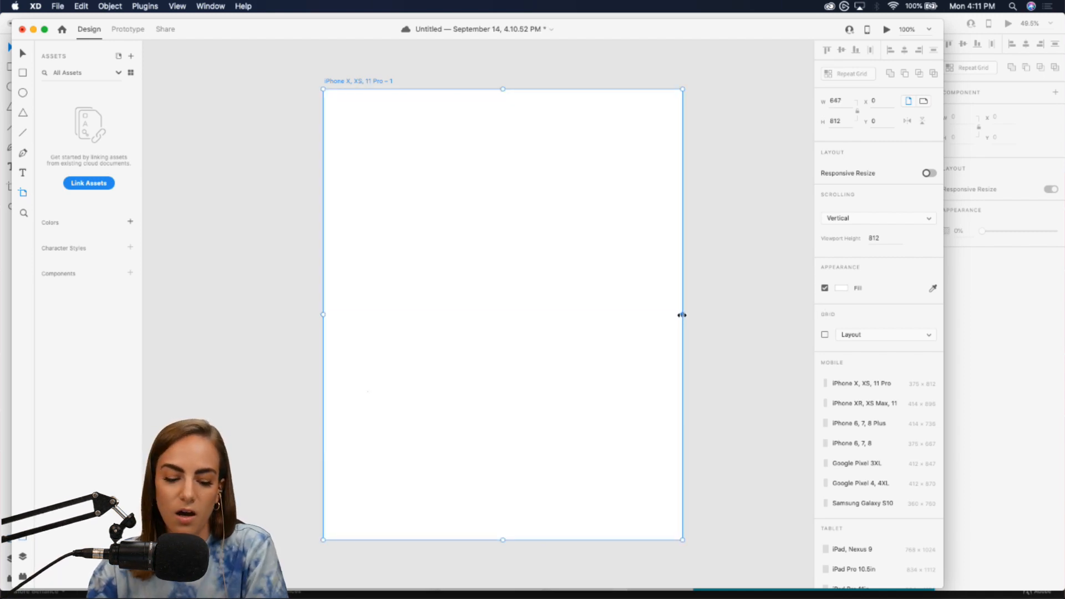
- Set the artboard's width to 300, resize it freehand to be wider and shorter, and deselect it
{"action": "key", "text": "v"}
{"action": "left_click", "coordinate": [843, 123]}
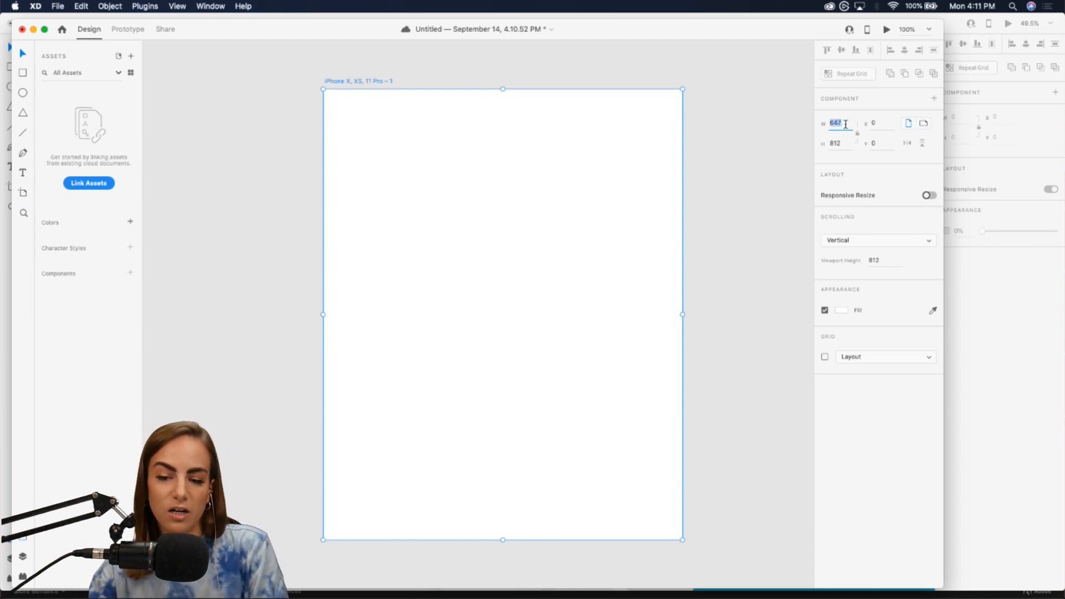
{"action": "type", "text": "300"}
{"action": "key", "text": "Return"}
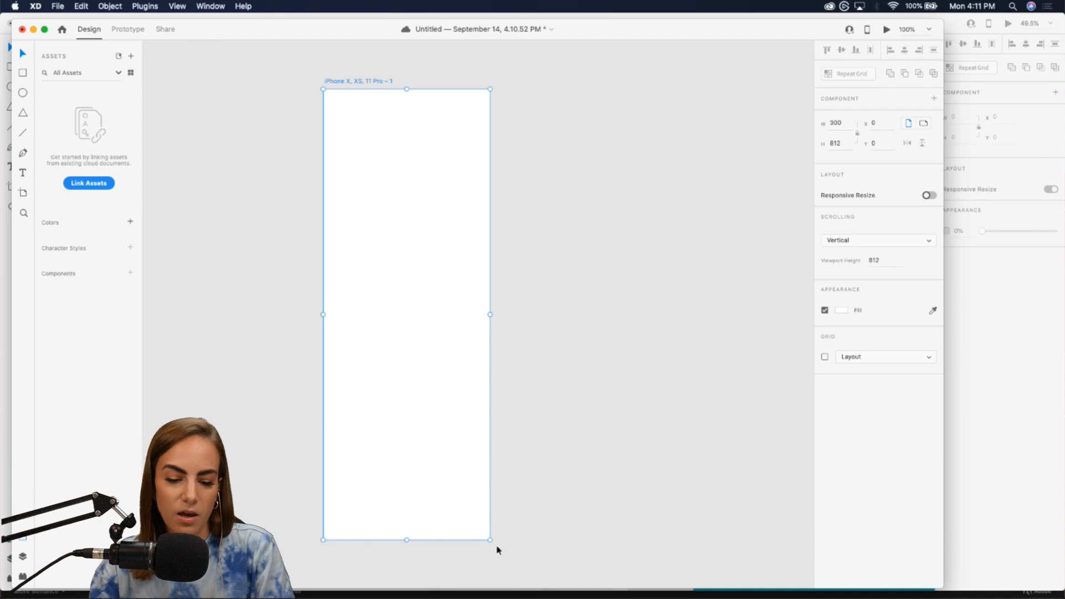
{"action": "left_click_drag", "start_coordinate": [488, 539], "coordinate": [543, 498]}
{"action": "left_click", "coordinate": [272, 380]}
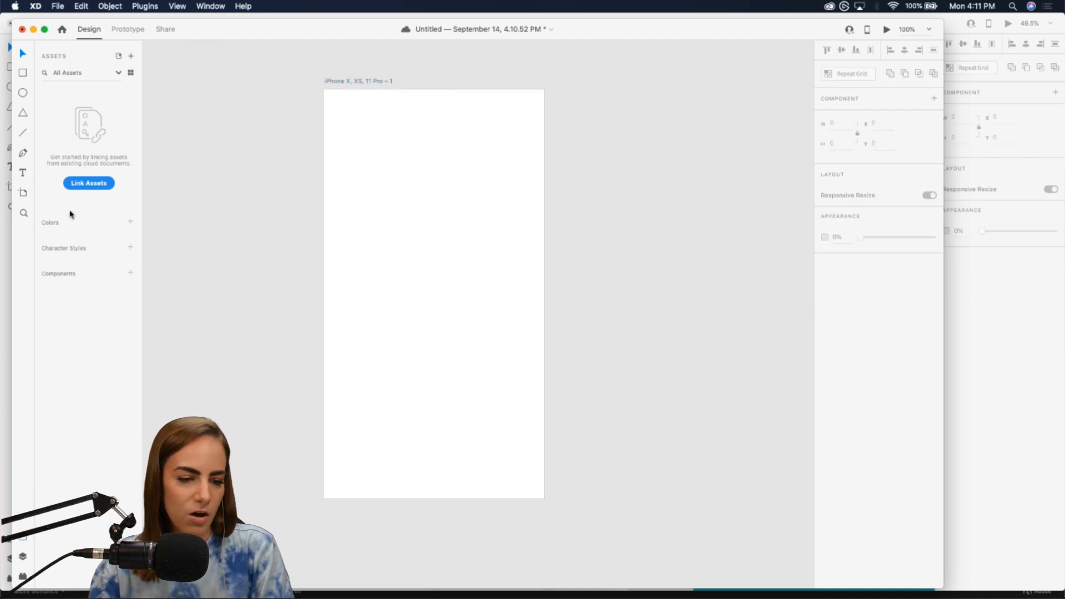
- Add a second artboard using the iPhone X, XS, 11 Pro preset and return to the Select tool
{"action": "left_click", "coordinate": [22, 194]}
{"action": "scroll", "coordinate": [632, 331], "scroll_direction": "right", "scroll_amount": 2}
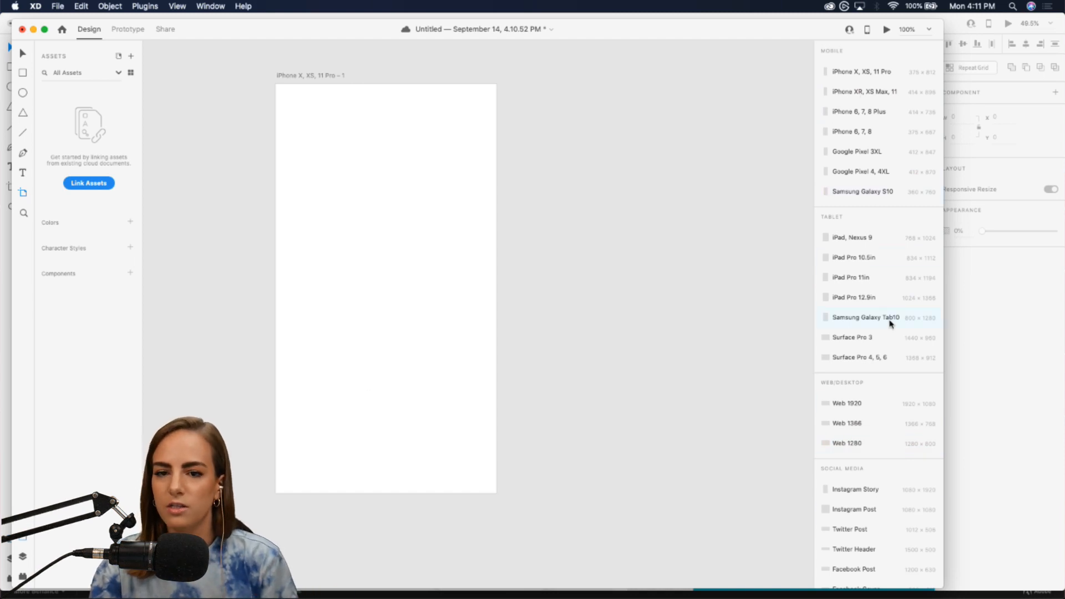
{"action": "left_click", "coordinate": [860, 74]}
{"action": "key", "text": "v"}
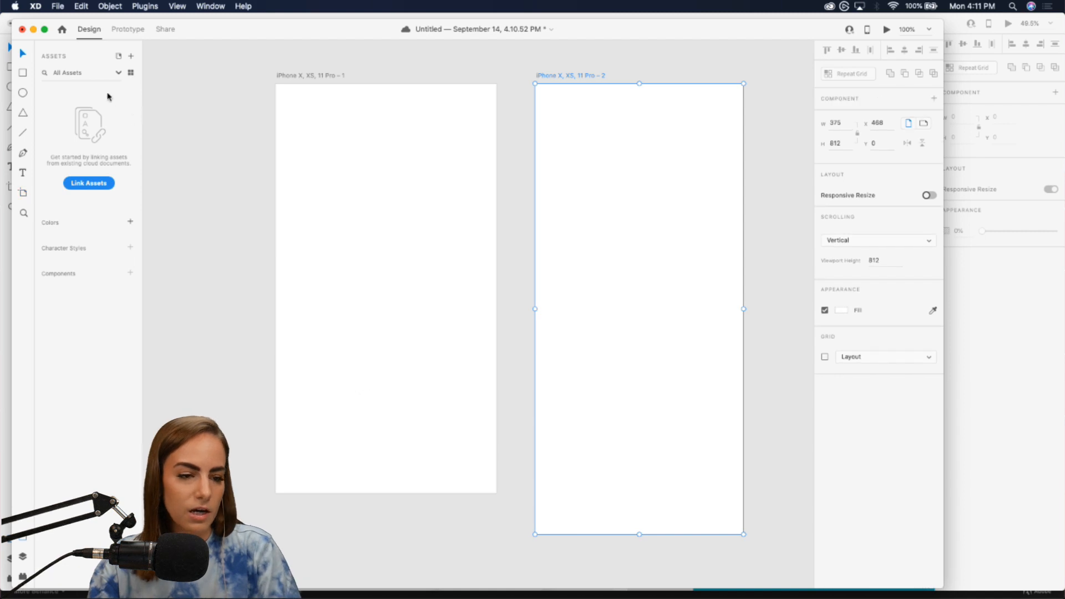
- Close the untitled document and bring the iPhone artboard with the badge and "Sign In" text into view in XD_DCC_Day_0
{"action": "left_click", "coordinate": [22, 30]}
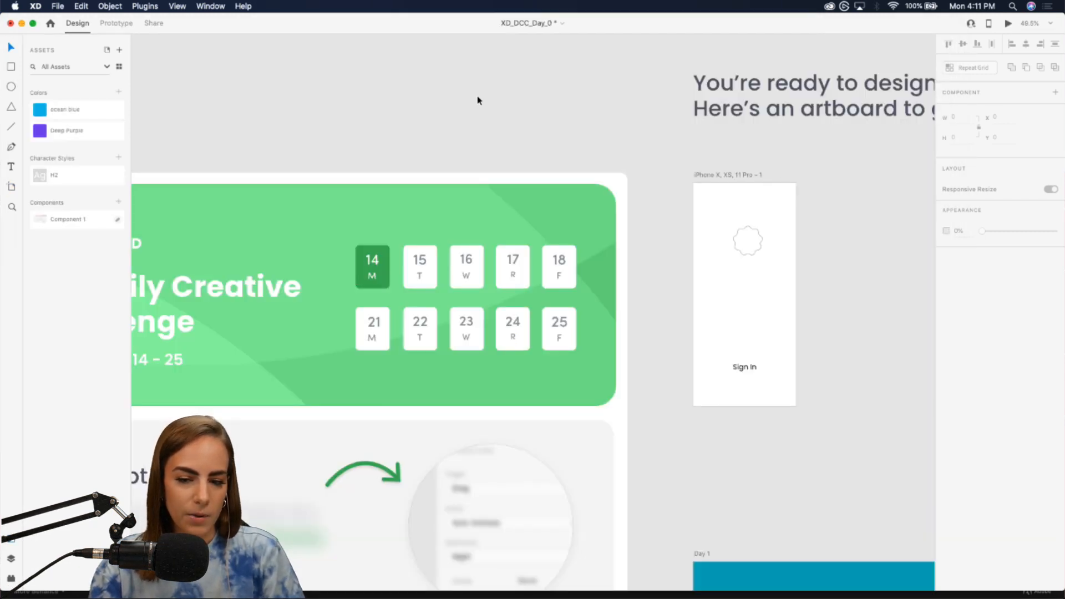
{"action": "scroll", "coordinate": [481, 98], "scroll_direction": "right", "scroll_amount": 3}
{"action": "scroll", "coordinate": [687, 226], "scroll_direction": "up", "scroll_amount": 5}
{"action": "scroll", "coordinate": [687, 226], "scroll_direction": "down", "scroll_amount": 2}
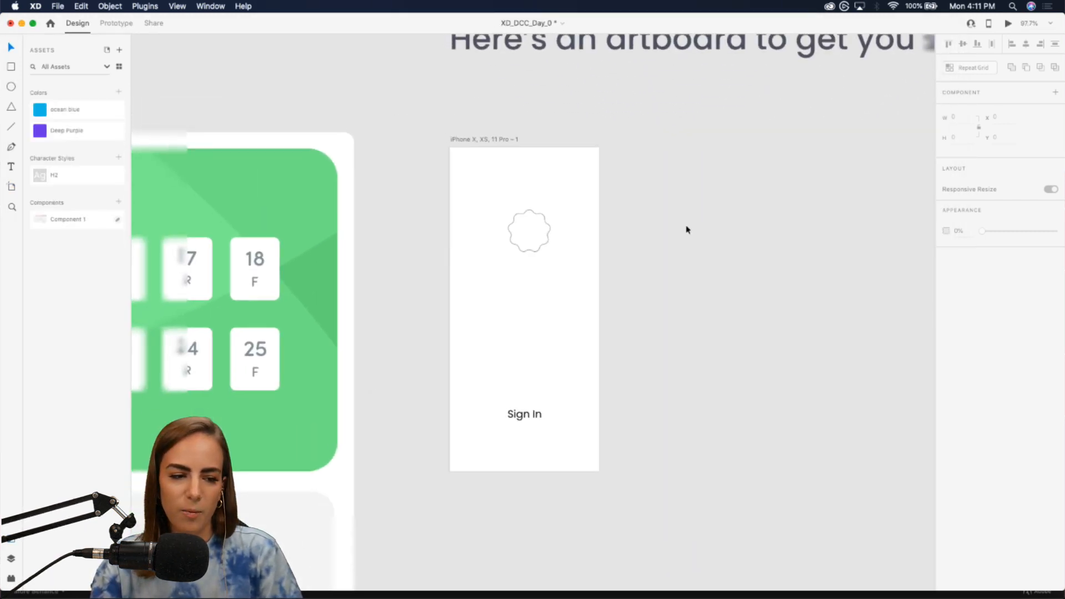
{"action": "scroll", "coordinate": [687, 229], "scroll_direction": "down", "scroll_amount": 2}
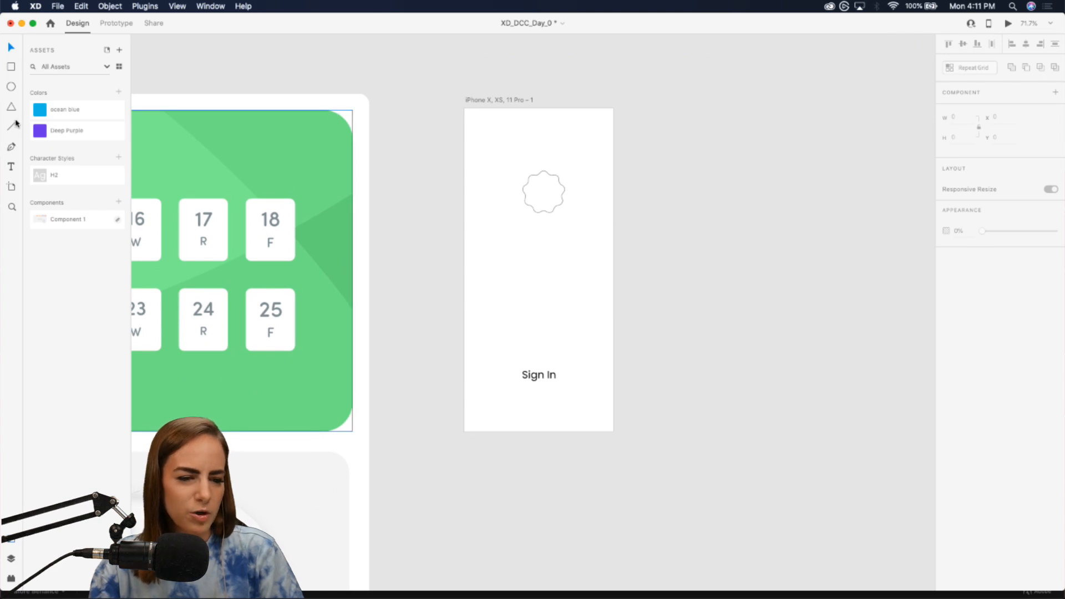
- Draw a closed six-sided shape with the Pen tool on the empty canvas beside the iPhone artboard
{"action": "left_click", "coordinate": [11, 147]}
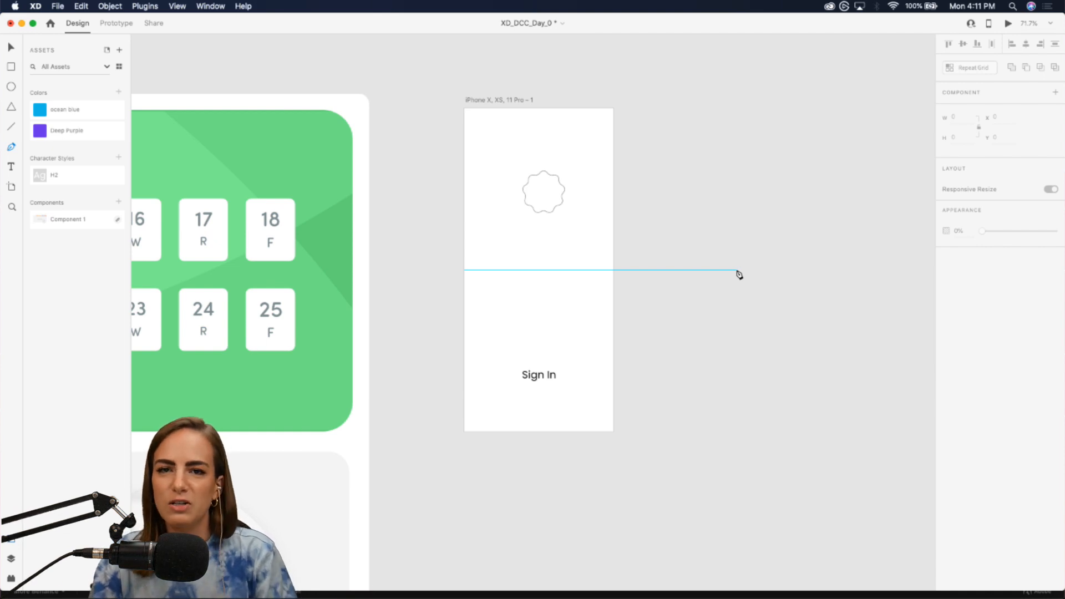
{"action": "scroll", "coordinate": [709, 271], "scroll_direction": "up", "scroll_amount": 3}
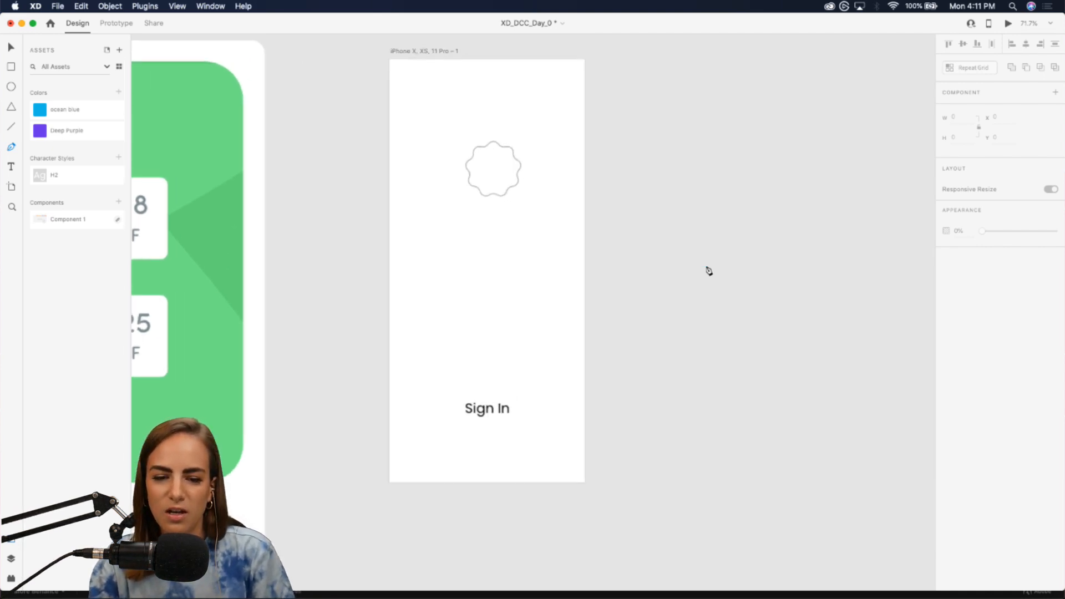
{"action": "scroll", "coordinate": [709, 272], "scroll_direction": "right", "scroll_amount": 2}
{"action": "left_click", "coordinate": [662, 275]}
{"action": "left_click", "coordinate": [703, 215]}
{"action": "left_click", "coordinate": [758, 249]}
{"action": "left_click", "coordinate": [758, 294]}
{"action": "left_click", "coordinate": [719, 337]}
{"action": "left_click", "coordinate": [664, 332]}
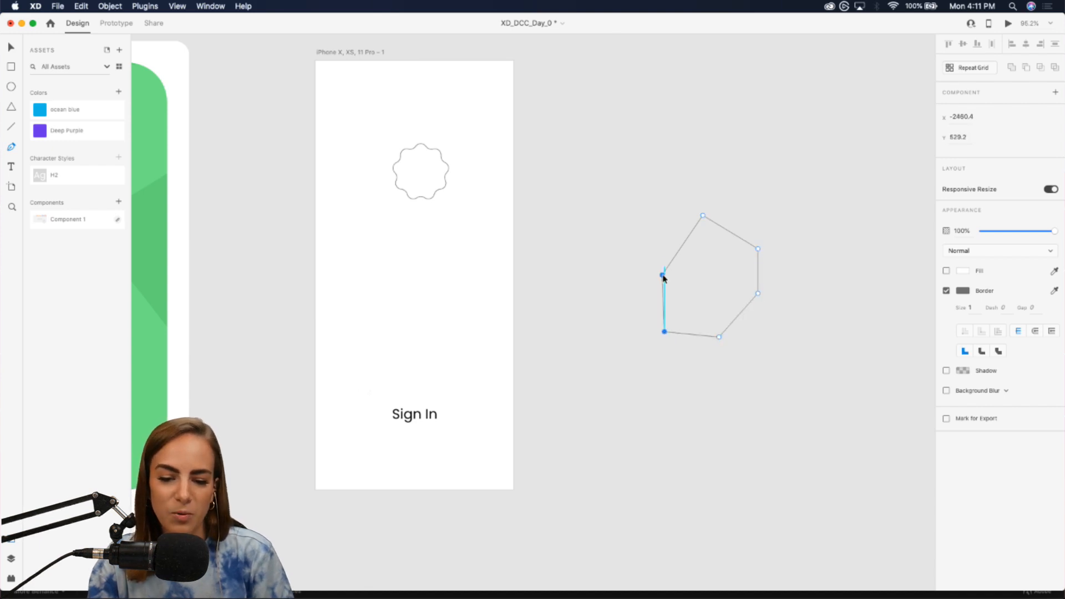
{"action": "left_click", "coordinate": [662, 276]}
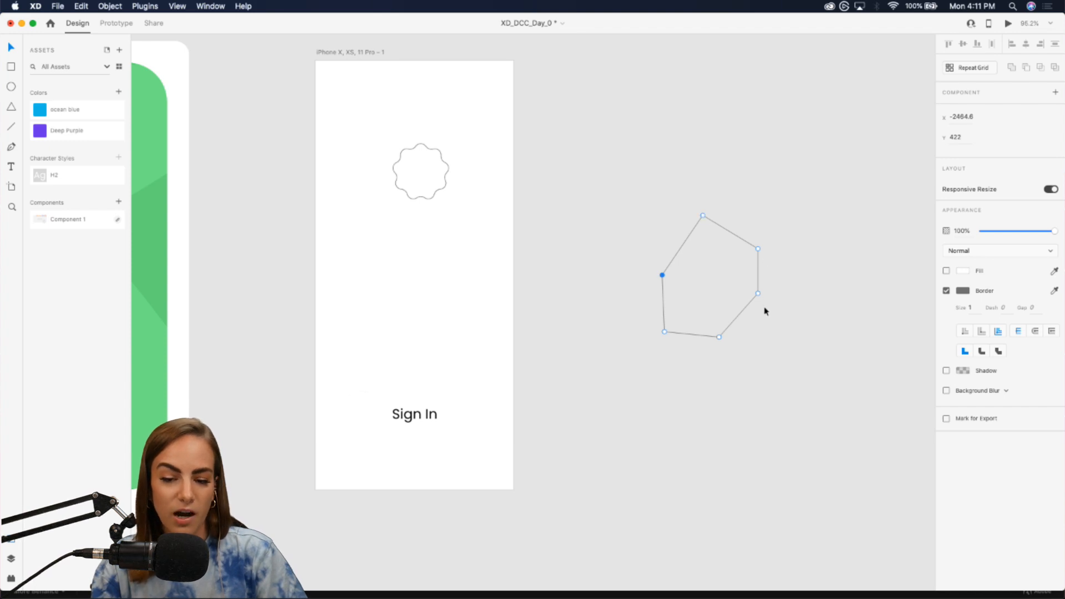
- Try adding a point on the six-sided shape's left edge, convert its top point to a curve and adjust the curve handles
{"action": "left_click", "coordinate": [663, 296]}
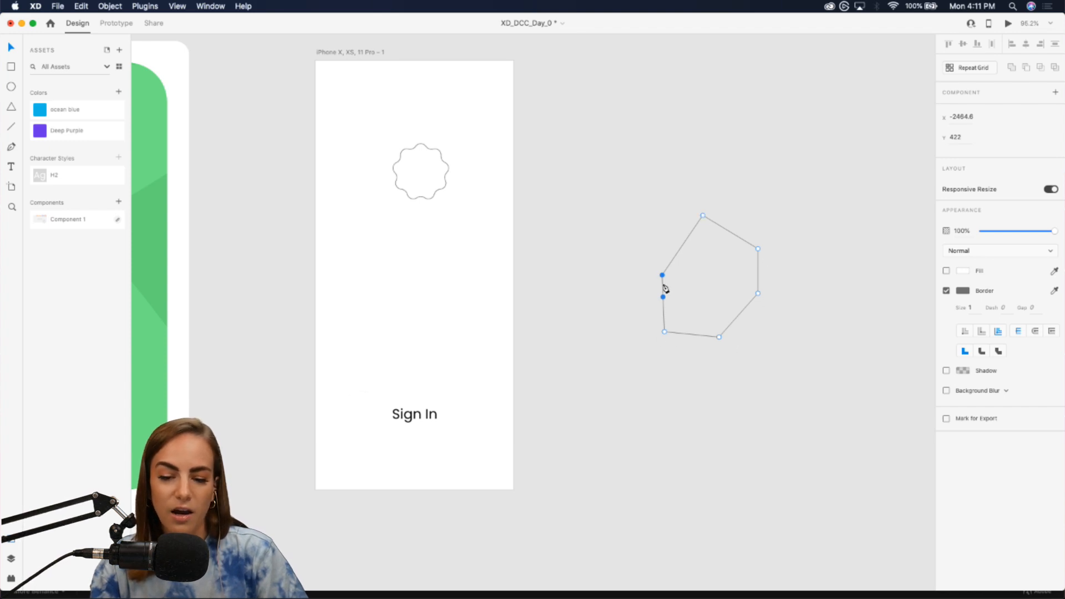
{"action": "double_click", "coordinate": [702, 215]}
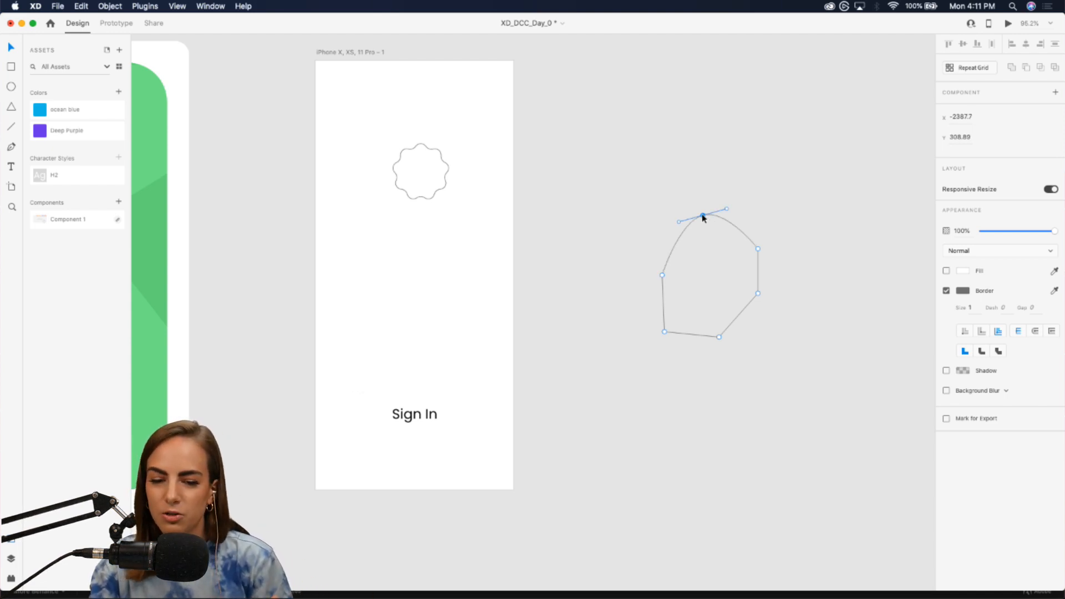
{"action": "mouse_move", "coordinate": [727, 209]}
{"action": "left_mouse_down"}
{"action": "mouse_move", "coordinate": [720, 251]}
{"action": "mouse_move", "coordinate": [758, 226]}
{"action": "mouse_move", "coordinate": [698, 202]}
{"action": "mouse_move", "coordinate": [732, 216]}
{"action": "mouse_move", "coordinate": [694, 219]}
{"action": "mouse_move", "coordinate": [731, 218]}
{"action": "left_mouse_up"}
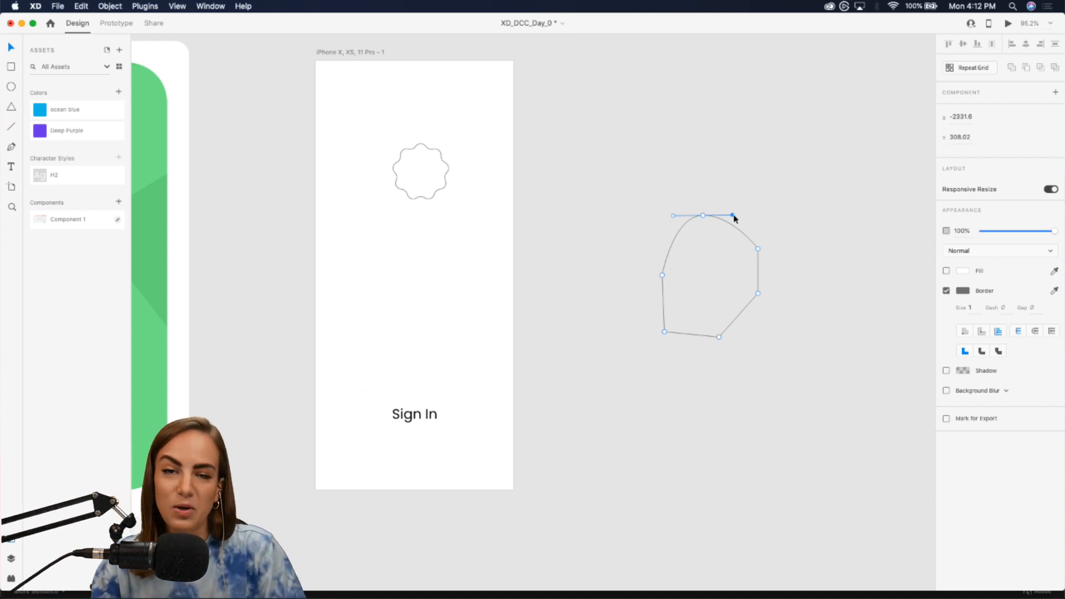
{"action": "left_click_drag", "start_coordinate": [733, 218], "coordinate": [745, 197]}
- Toggle the shape's top point between curve and corner, leaving it as a sharp corner
{"action": "double_click", "coordinate": [702, 216]}
{"action": "double_click", "coordinate": [703, 216]}
{"action": "double_click", "coordinate": [703, 216]}
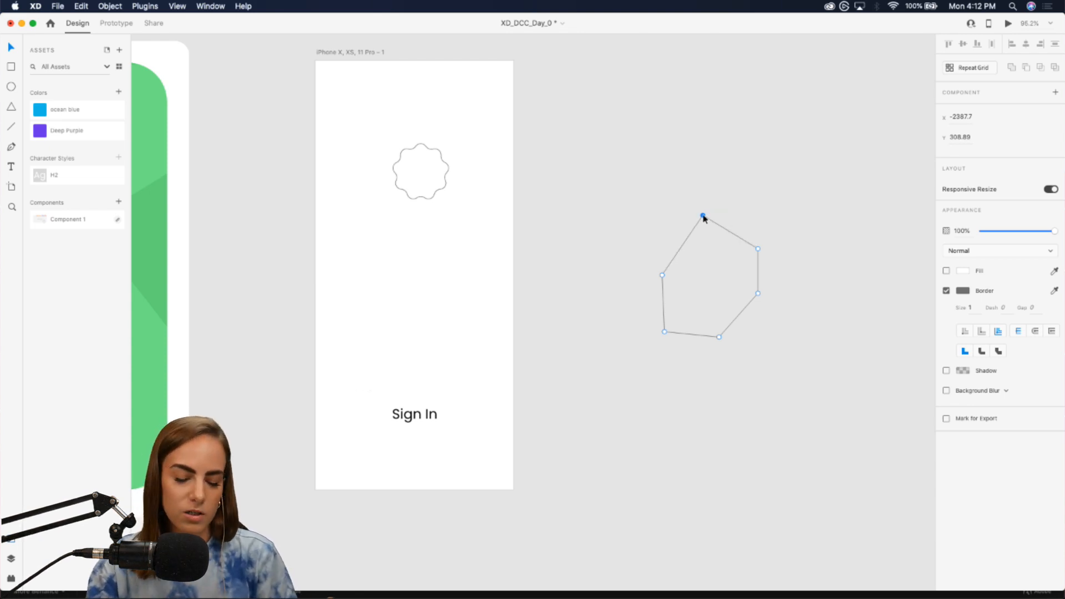
- Leave path editing and delete the six-sided pen shape from the canvas
{"action": "left_click", "coordinate": [646, 194]}
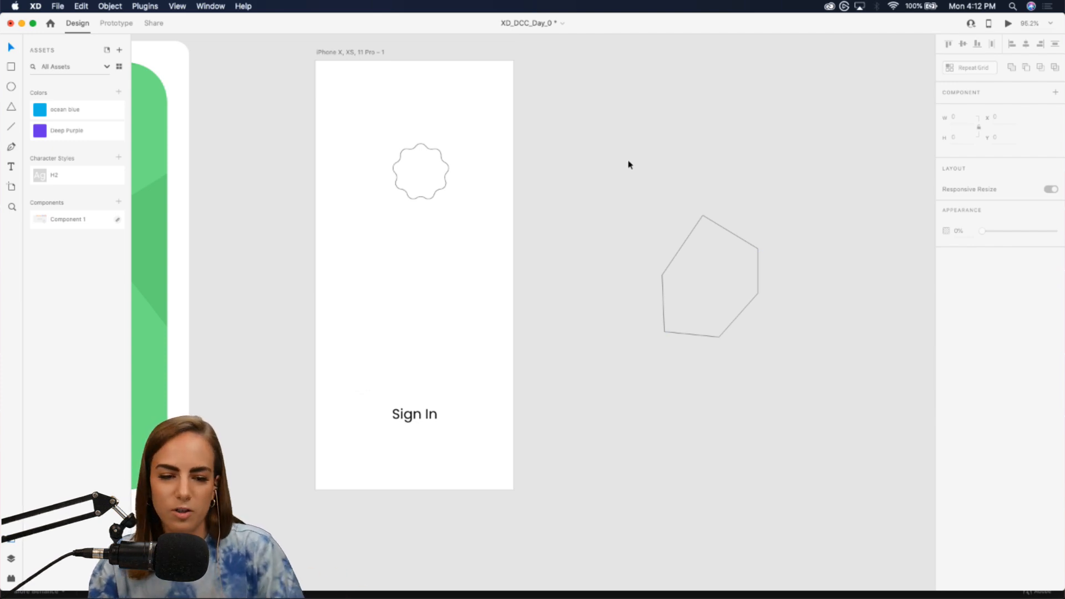
{"action": "left_click_drag", "start_coordinate": [629, 165], "coordinate": [803, 390]}
{"action": "key", "text": "Delete"}
- Enlarge the wavy badge to about 147 by 146 and centre it horizontally near the artboard's upper edge
{"action": "scroll", "coordinate": [804, 390], "scroll_direction": "left", "scroll_amount": 5}
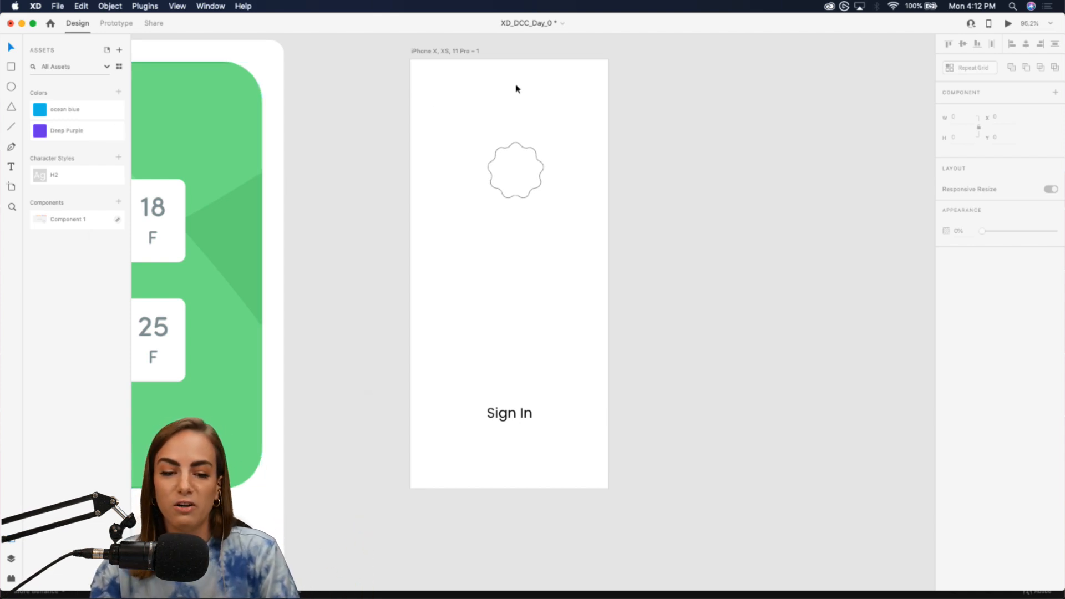
{"action": "left_click", "coordinate": [527, 164]}
{"action": "left_click_drag", "start_coordinate": [547, 200], "coordinate": [526, 186]}
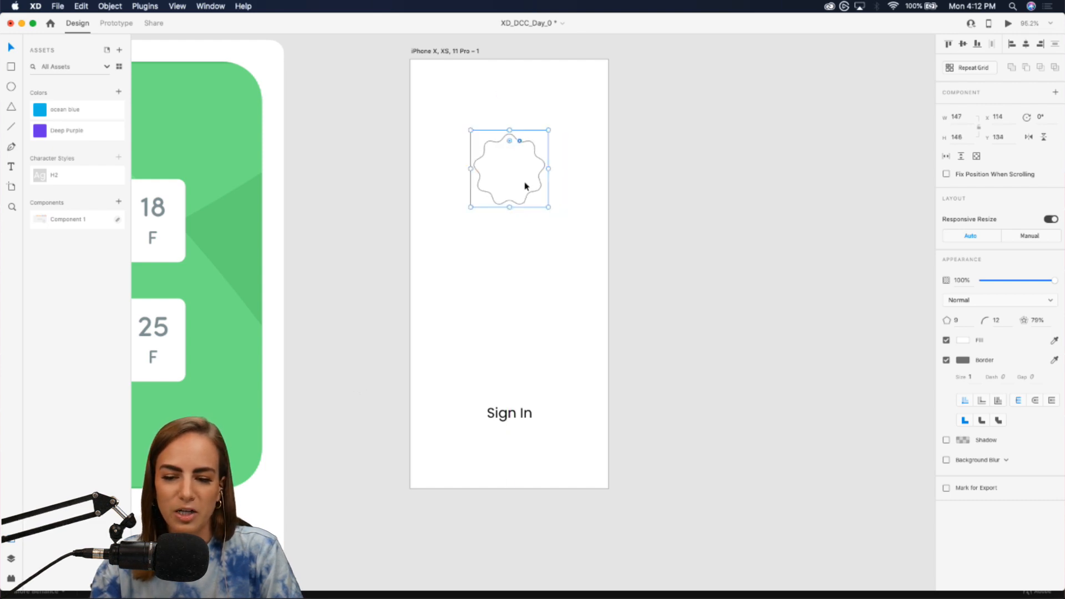
- Remove the badge's border and fill it with the saved purple swatch
{"action": "left_click", "coordinate": [946, 360]}
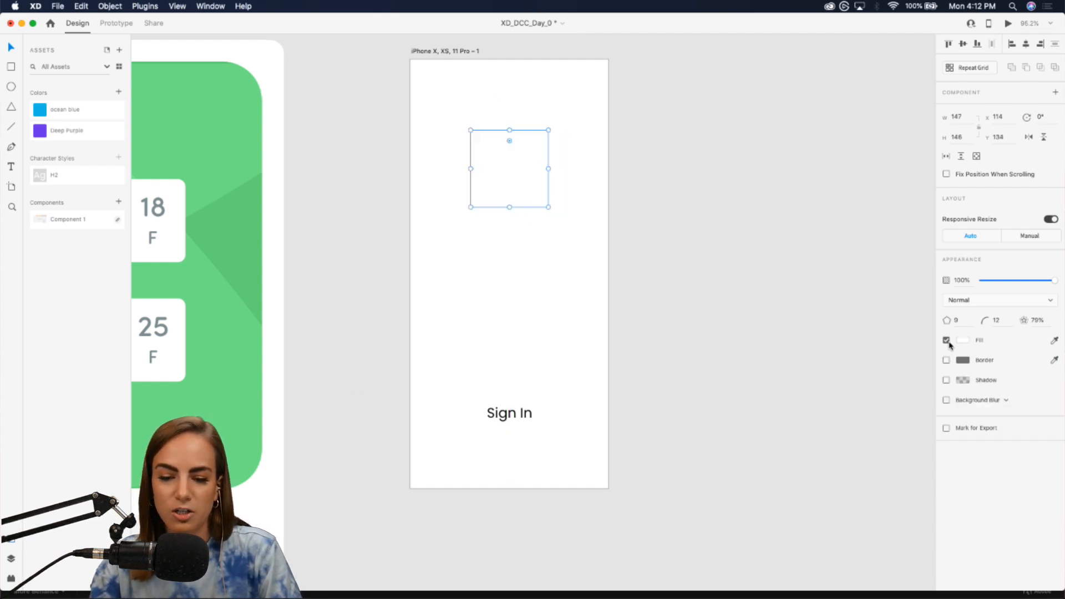
{"action": "left_click", "coordinate": [963, 341]}
{"action": "left_click", "coordinate": [843, 406]}
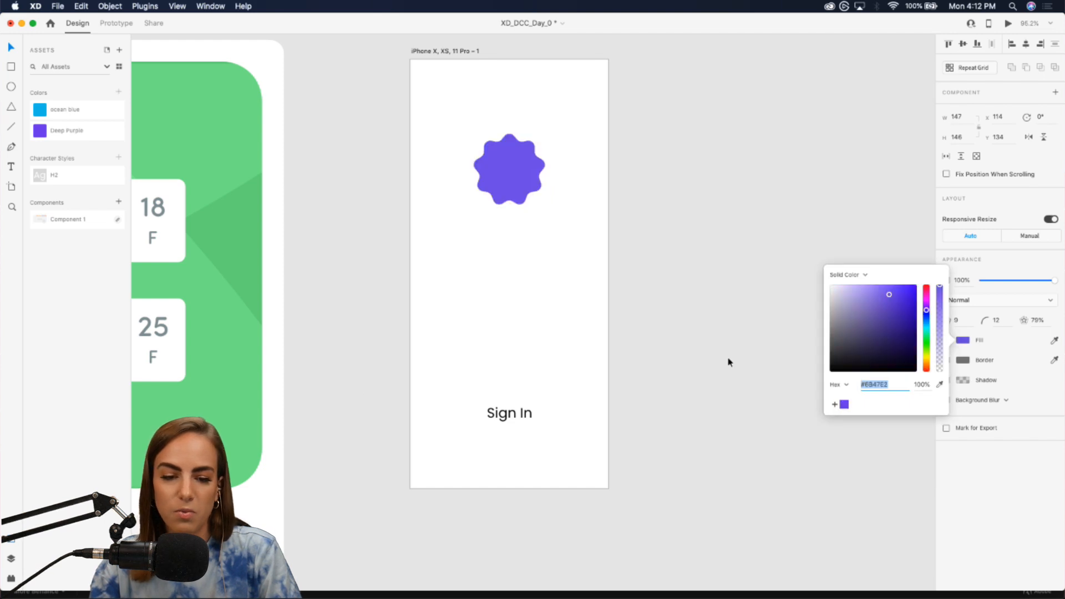
{"action": "left_click", "coordinate": [650, 357]}
- Draw a borderless rectangle about 232 by 72 with 12 corner radius over the "Sign In" text
{"action": "left_click", "coordinate": [11, 67]}
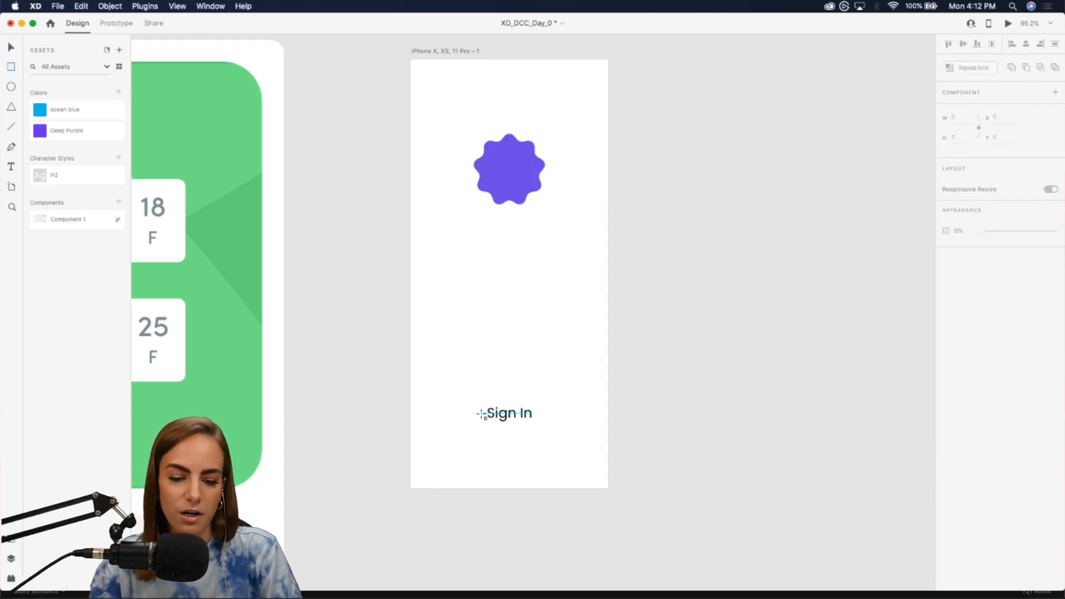
{"action": "mouse_move", "coordinate": [453, 394]}
{"action": "left_mouse_down"}
{"action": "mouse_move", "coordinate": [585, 427]}
{"action": "mouse_move", "coordinate": [577, 433]}
{"action": "mouse_move", "coordinate": [569, 405]}
{"action": "left_mouse_up"}
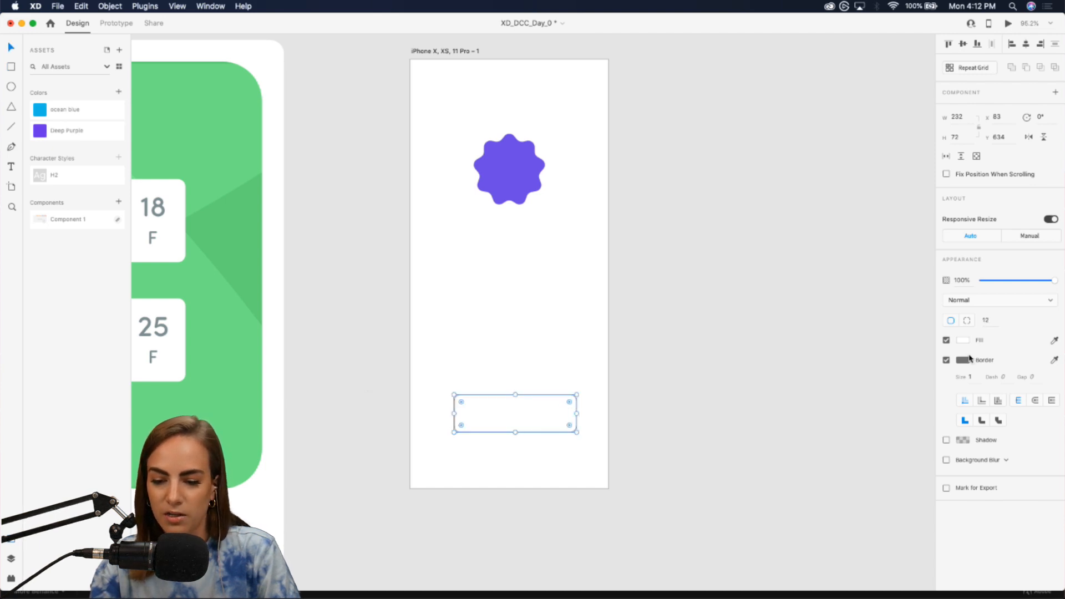
{"action": "left_click", "coordinate": [946, 360]}
- Fill the new rectangle with a strong custom blue
{"action": "left_click", "coordinate": [963, 340]}
{"action": "left_click", "coordinate": [926, 322]}
{"action": "left_click_drag", "start_coordinate": [928, 323], "coordinate": [927, 314]}
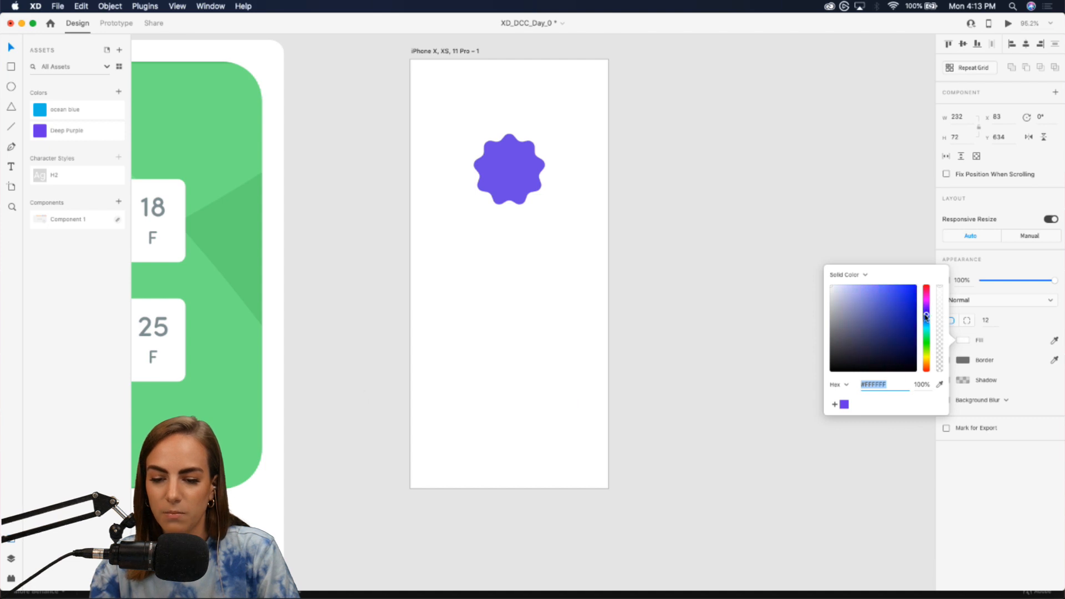
{"action": "left_click", "coordinate": [900, 299]}
{"action": "left_click", "coordinate": [538, 416]}
- Send the blue rectangle behind the "Sign In" text and make the text white
{"action": "key", "text": "super+bracketleft"}
{"action": "key", "text": "super+bracketleft"}
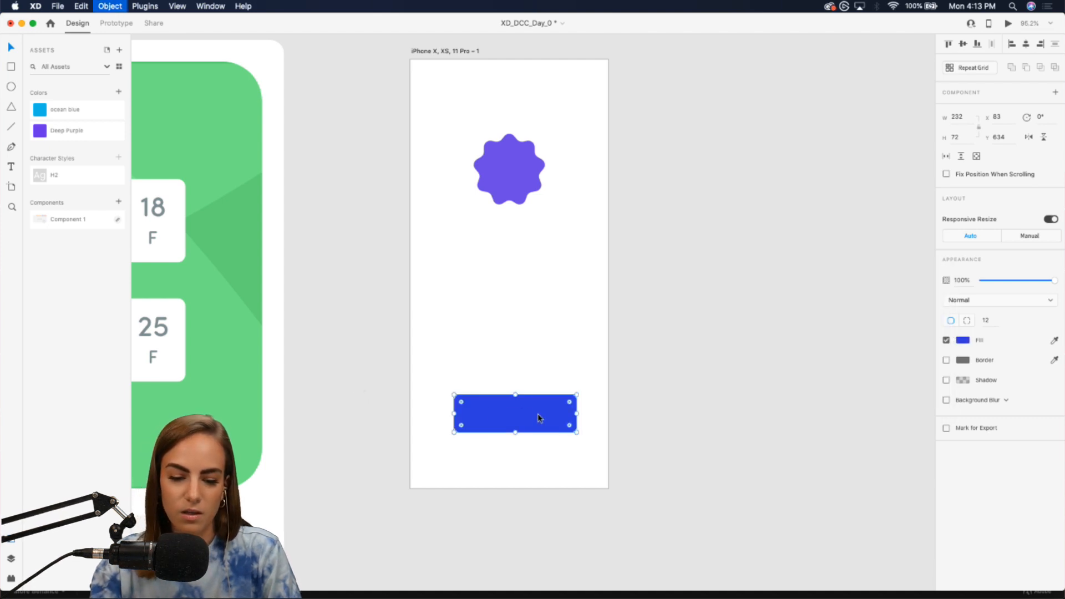
{"action": "left_click", "coordinate": [520, 417]}
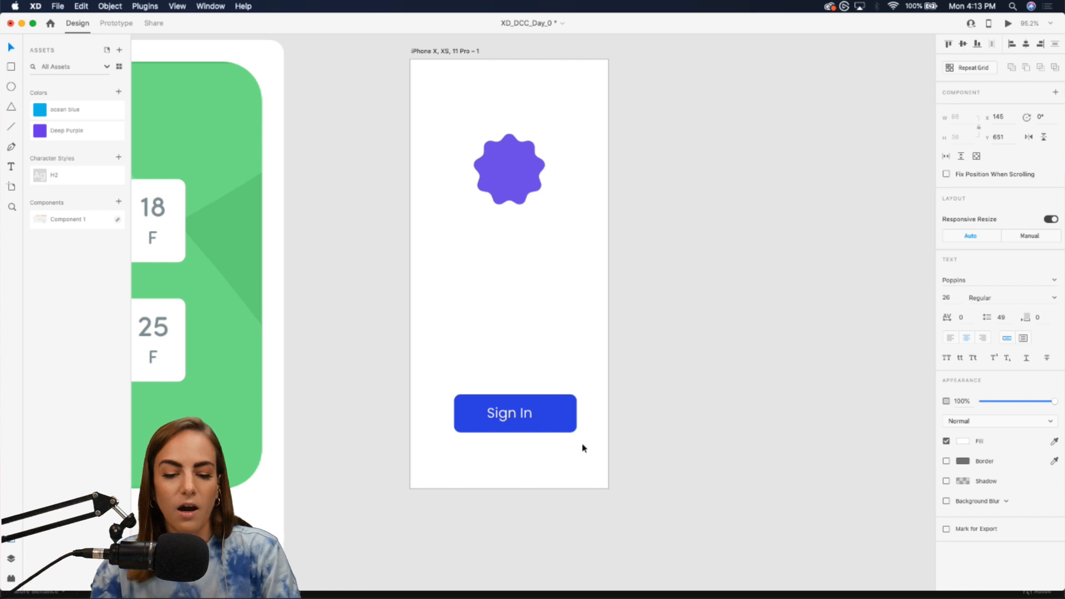
- Nudge the button rectangle to about X 77, Y 633 and fill it with the saved ocean blue color
{"action": "left_click", "coordinate": [561, 423]}
{"action": "left_click_drag", "start_coordinate": [560, 423], "coordinate": [557, 421]}
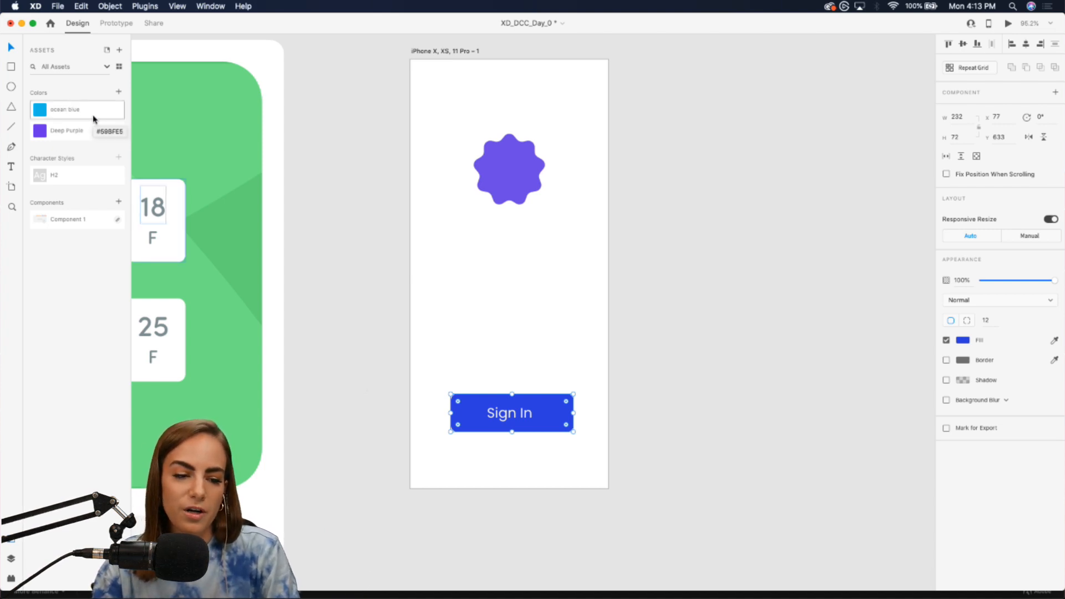
{"action": "left_click", "coordinate": [68, 111]}
{"action": "left_click", "coordinate": [444, 257]}
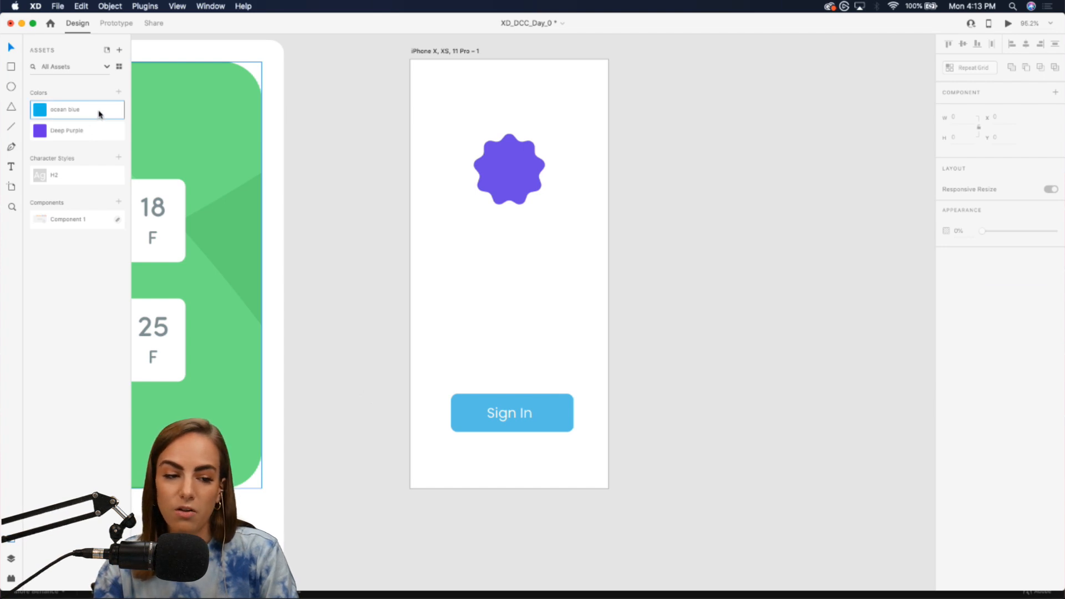
- Edit the saved ocean blue color to the darker blue #2097C3
{"action": "right_click", "coordinate": [99, 114]}
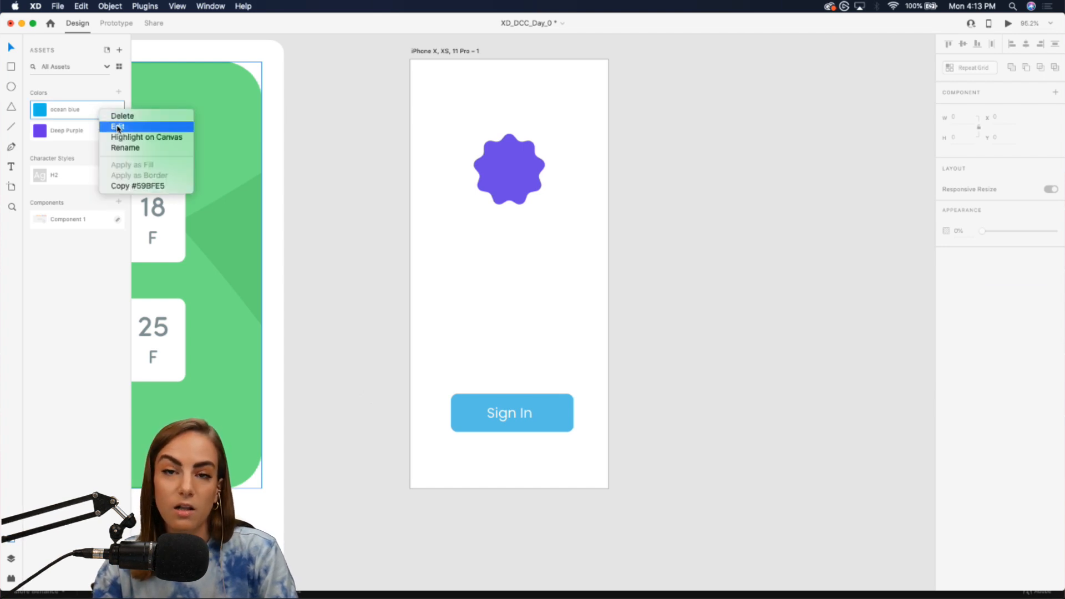
{"action": "left_click", "coordinate": [118, 129]}
{"action": "left_click", "coordinate": [133, 93]}
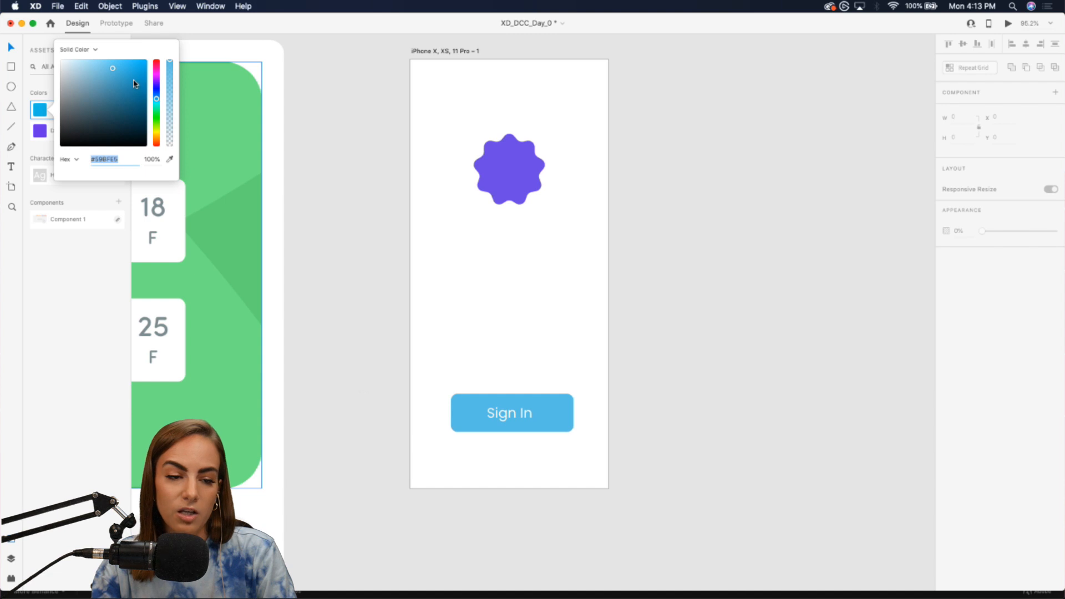
{"action": "mouse_move", "coordinate": [134, 95]}
{"action": "left_mouse_down"}
{"action": "mouse_move", "coordinate": [119, 78]}
{"action": "mouse_move", "coordinate": [131, 74]}
{"action": "mouse_move", "coordinate": [120, 79]}
{"action": "left_mouse_up"}
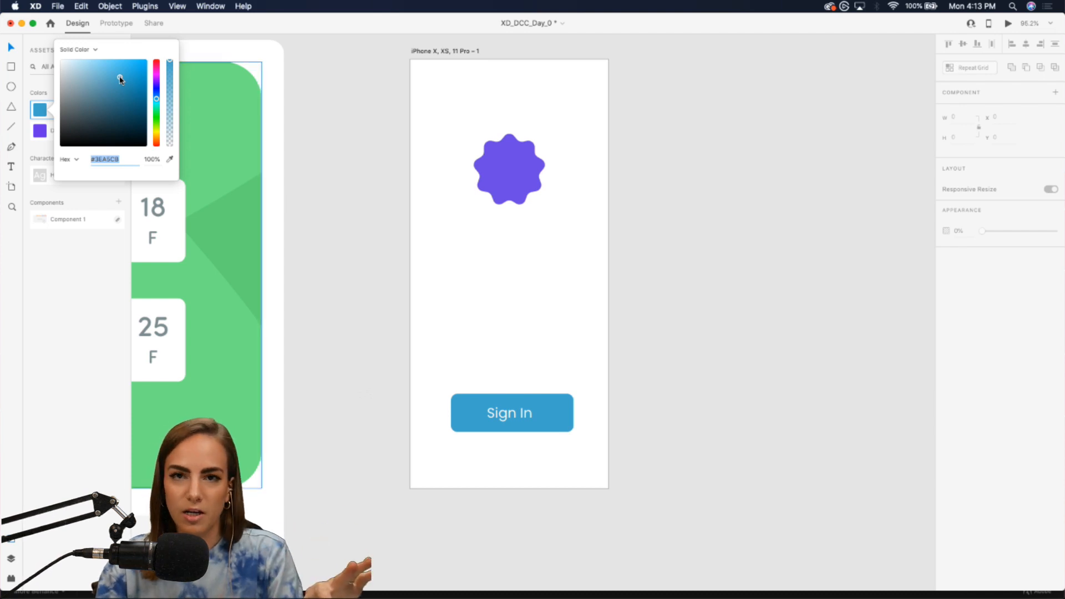
{"action": "mouse_move", "coordinate": [119, 79]}
{"action": "left_mouse_down"}
{"action": "mouse_move", "coordinate": [128, 85]}
{"action": "mouse_move", "coordinate": [128, 72]}
{"action": "mouse_move", "coordinate": [125, 92]}
{"action": "mouse_move", "coordinate": [132, 79]}
{"action": "left_mouse_up"}
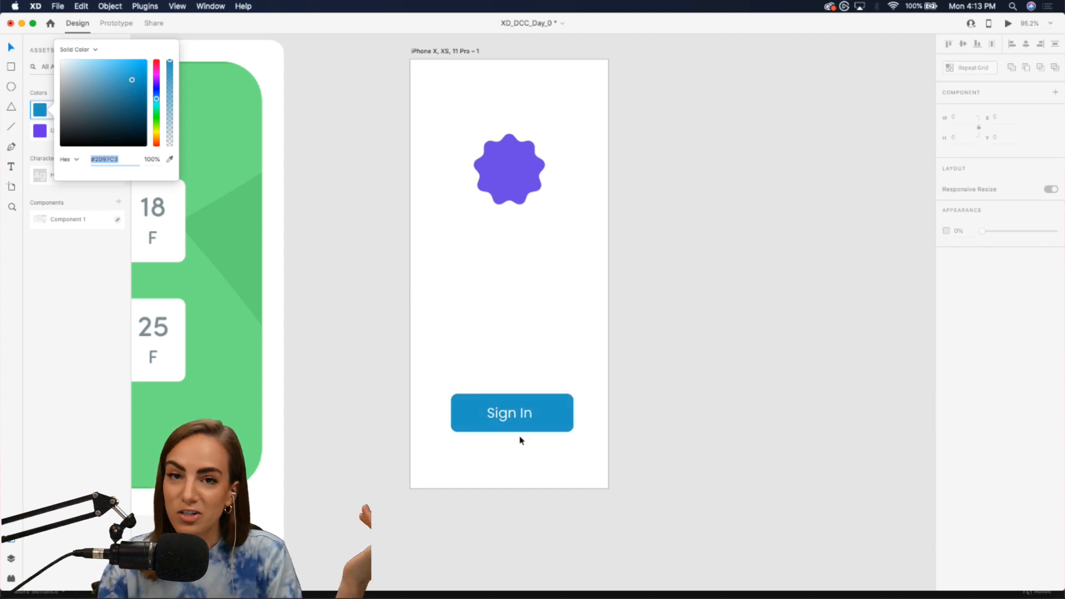
{"action": "left_click", "coordinate": [390, 294]}
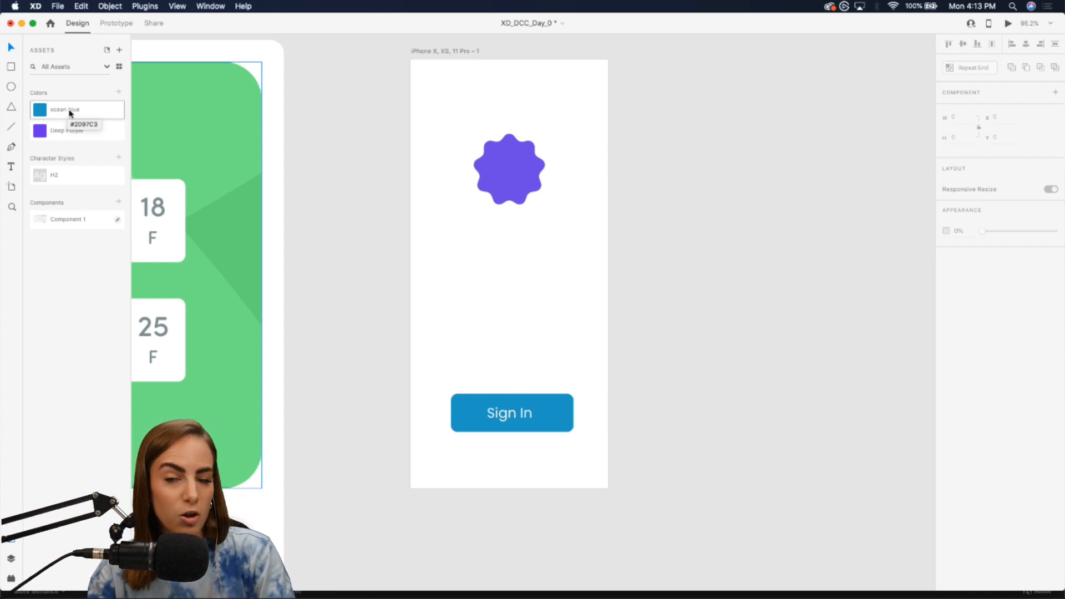
- Examine the link view setting options in Share mode and return to Design mode
{"action": "left_click", "coordinate": [154, 23]}
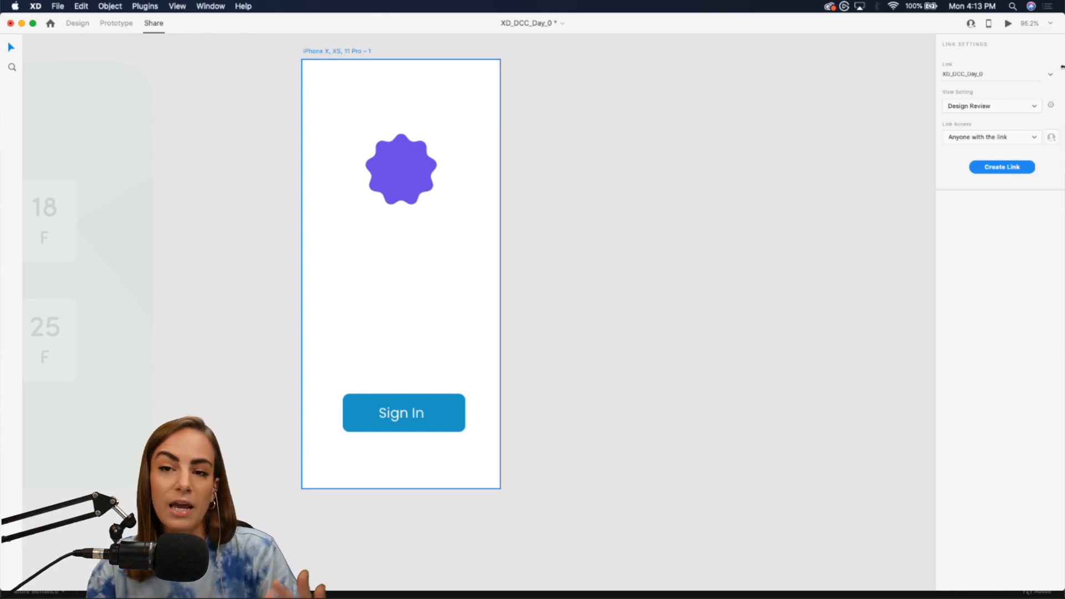
{"action": "left_click", "coordinate": [979, 107]}
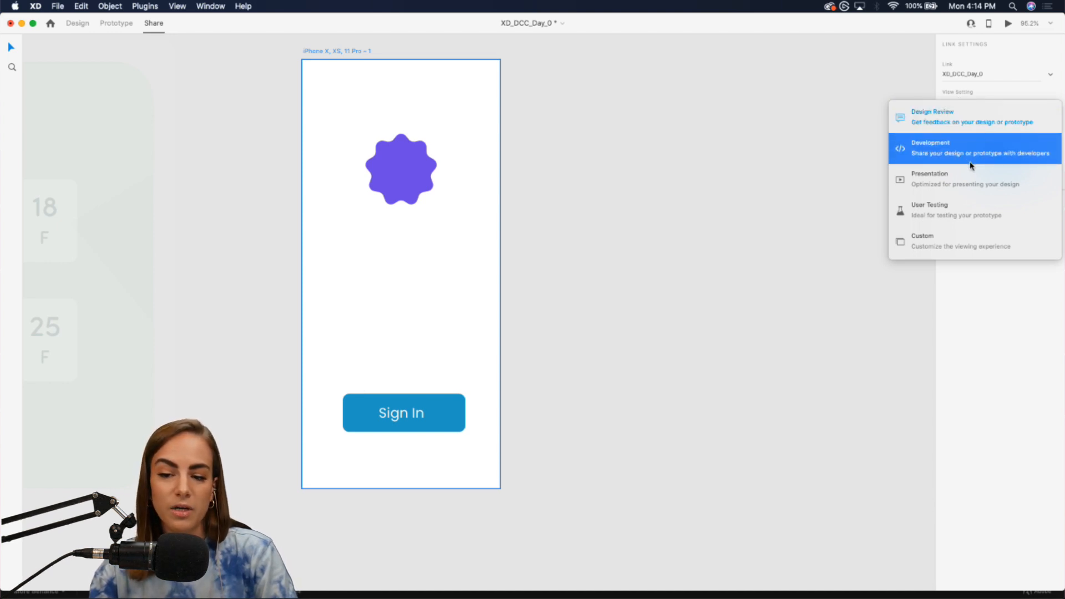
{"action": "left_click", "coordinate": [150, 29]}
{"action": "left_click", "coordinate": [78, 24]}
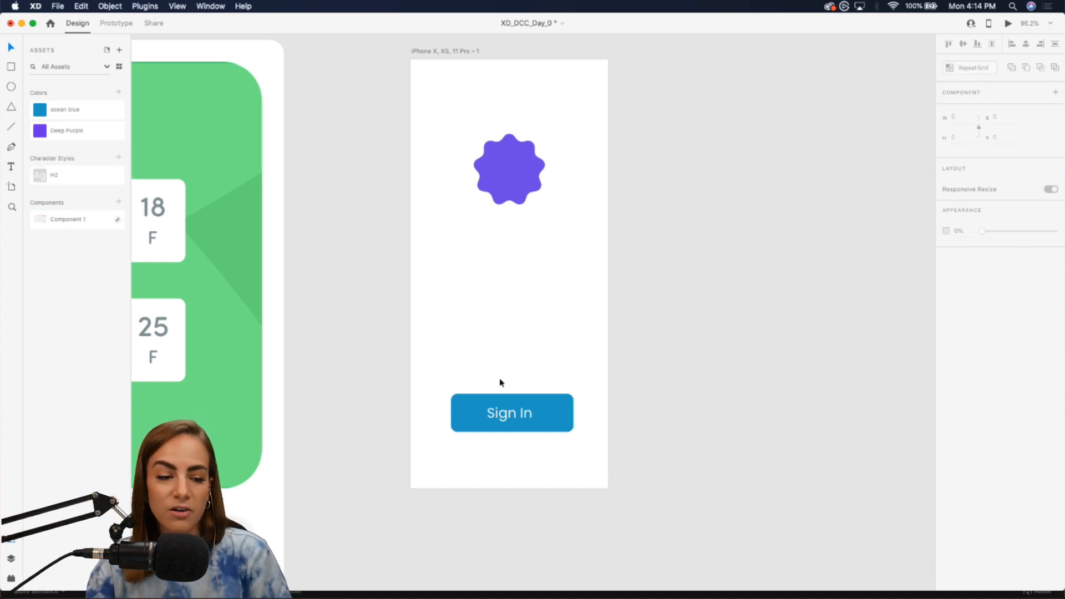
- Save the "Sign In" text's formatting as a new character style in the document's assets
{"action": "double_click", "coordinate": [525, 412]}
{"action": "key", "text": "Escape"}
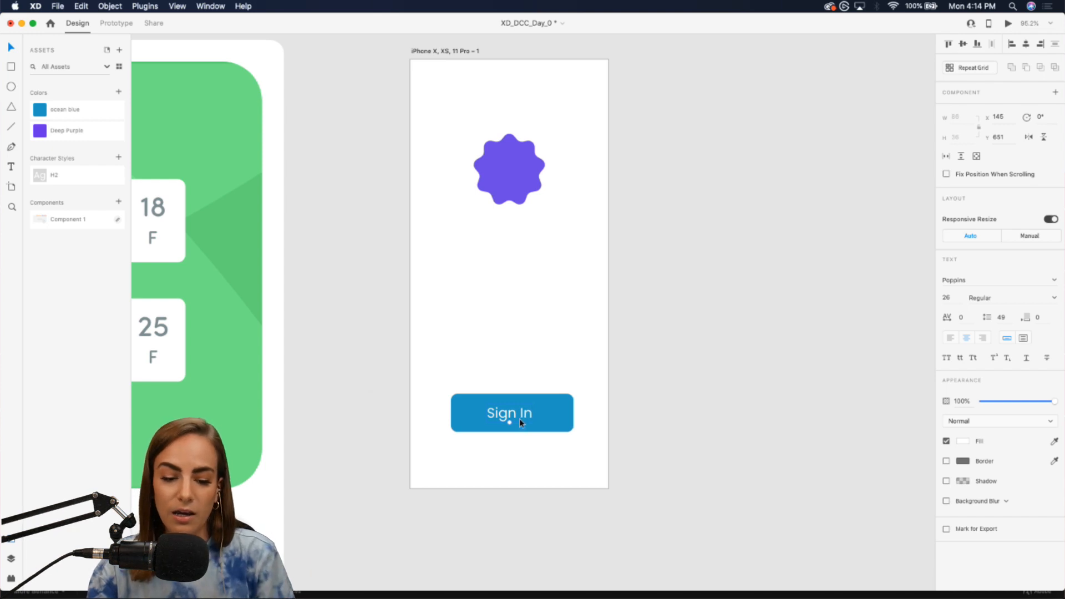
{"action": "left_click", "coordinate": [119, 157]}
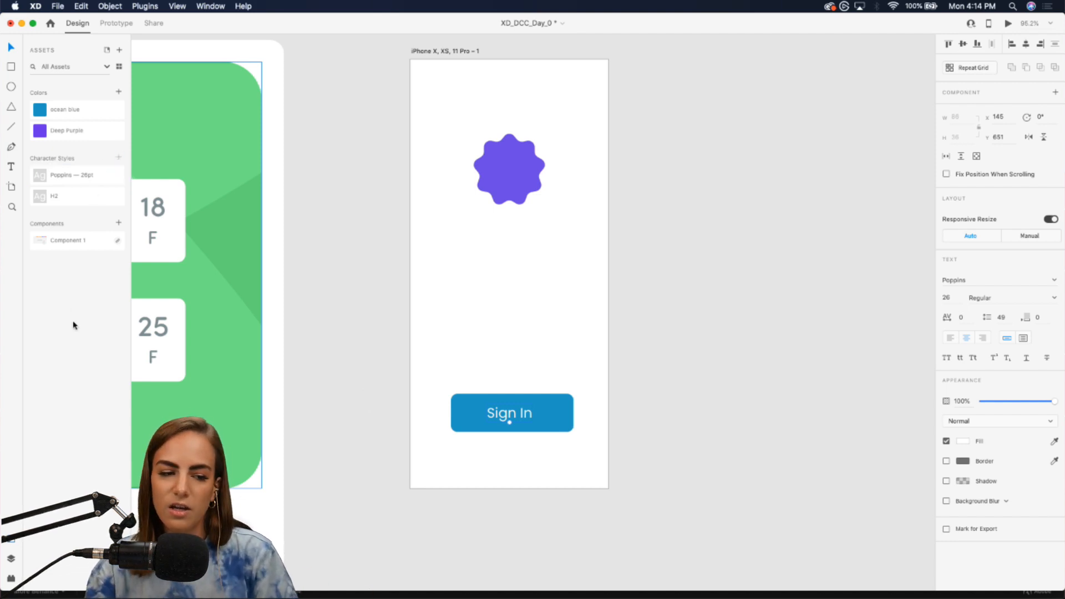
{"action": "left_click", "coordinate": [521, 346]}
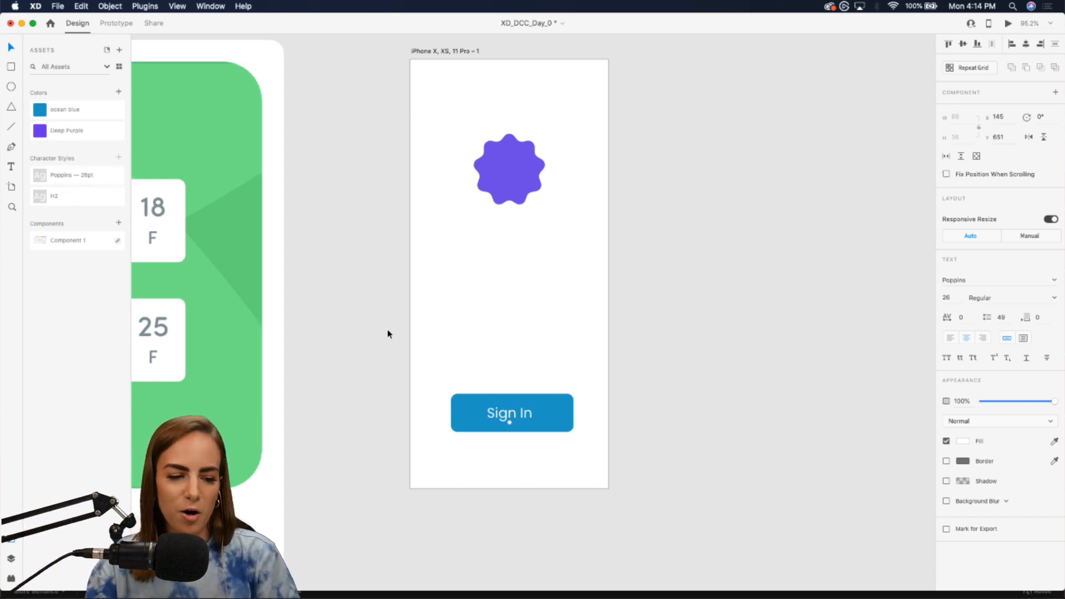
- Show the iPhone artboard's layers, hide and show the "Sign In" layer again, and clear the selection
{"action": "left_click", "coordinate": [11, 559]}
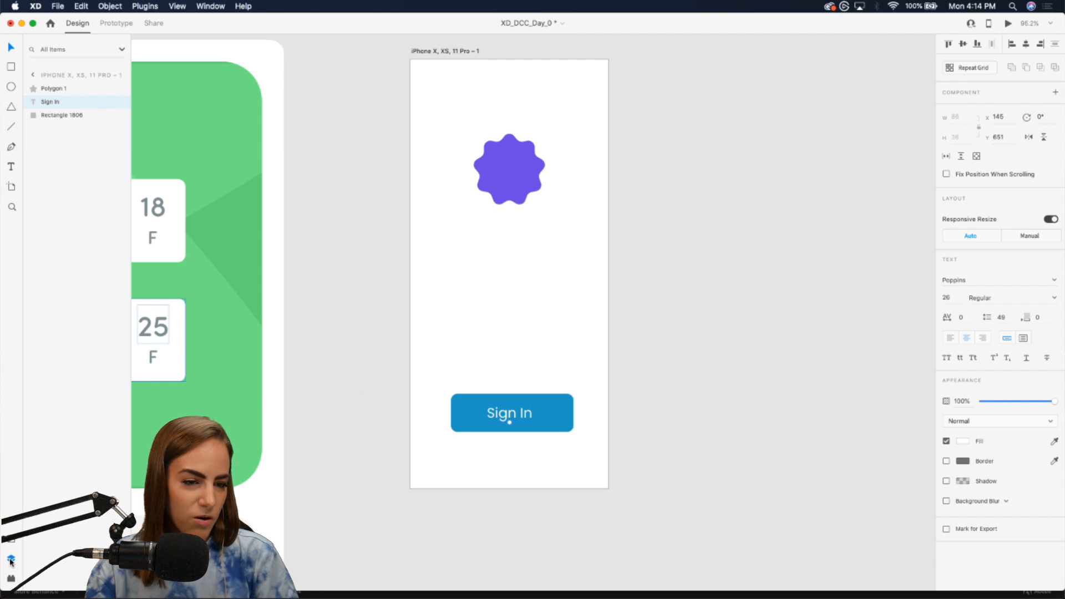
{"action": "mouse_move", "coordinate": [59, 104]}
{"action": "left_mouse_down"}
{"action": "mouse_move", "coordinate": [50, 88]}
{"action": "mouse_move", "coordinate": [48, 105]}
{"action": "left_mouse_up"}
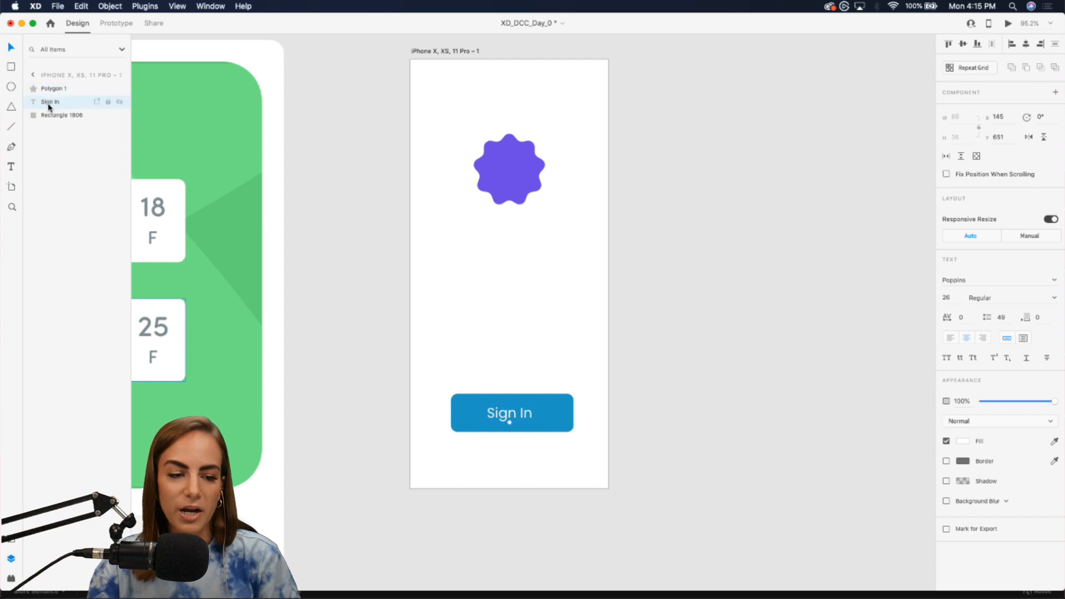
{"action": "left_click", "coordinate": [120, 102]}
{"action": "left_click", "coordinate": [119, 101]}
{"action": "left_click", "coordinate": [97, 144]}
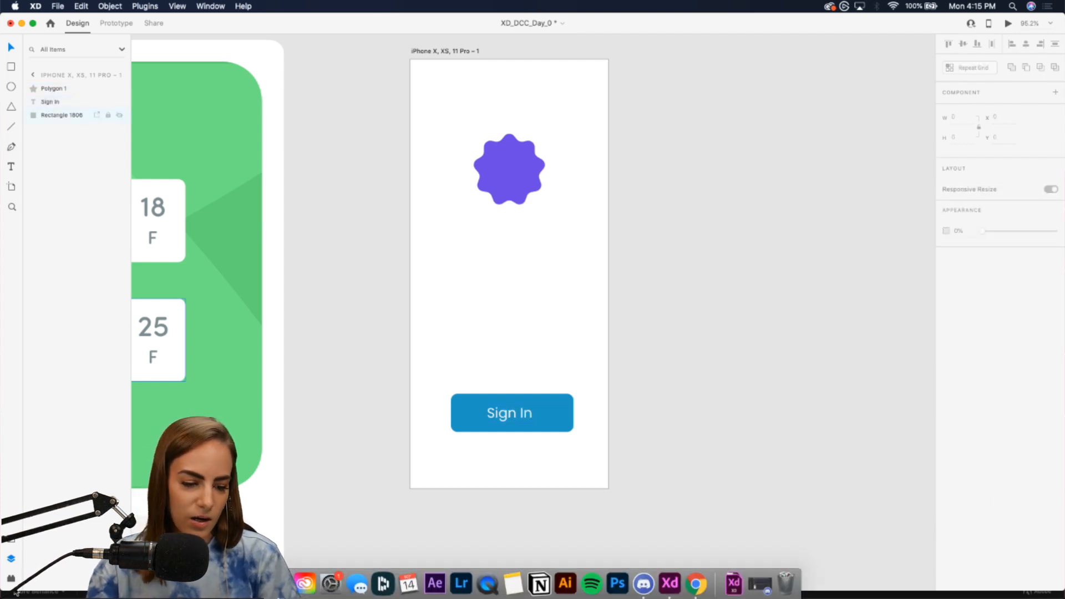
- Show the list of installed plugins
{"action": "left_click", "coordinate": [11, 578]}
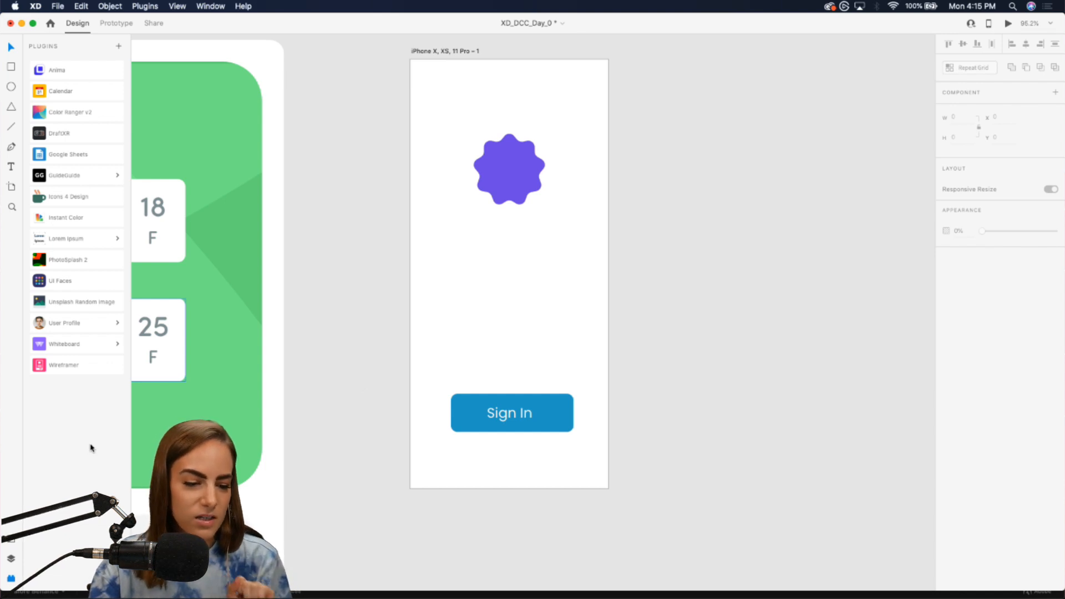
- Insert the Affinity Diagram brainstorming template with the Whiteboard plugin and inspect its sticky notes up close
{"action": "left_click", "coordinate": [57, 344]}
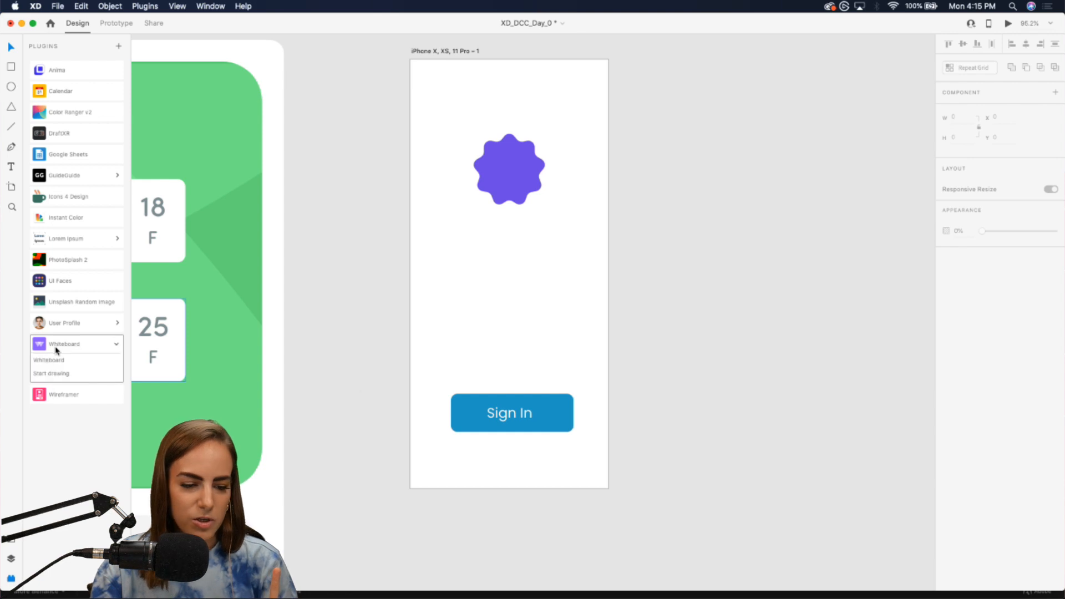
{"action": "left_click", "coordinate": [55, 362]}
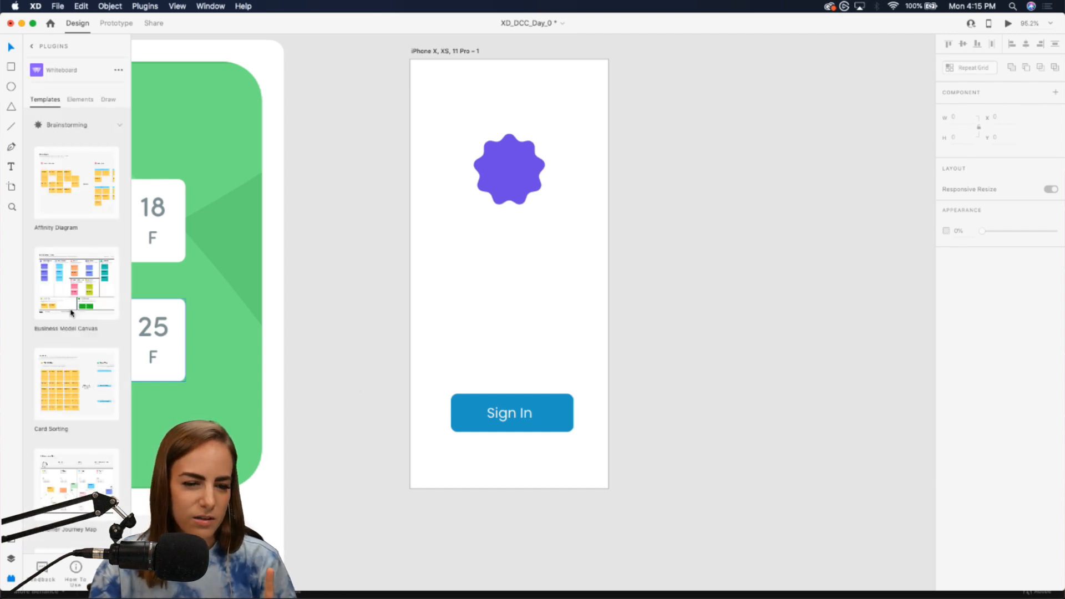
{"action": "left_click", "coordinate": [65, 179]}
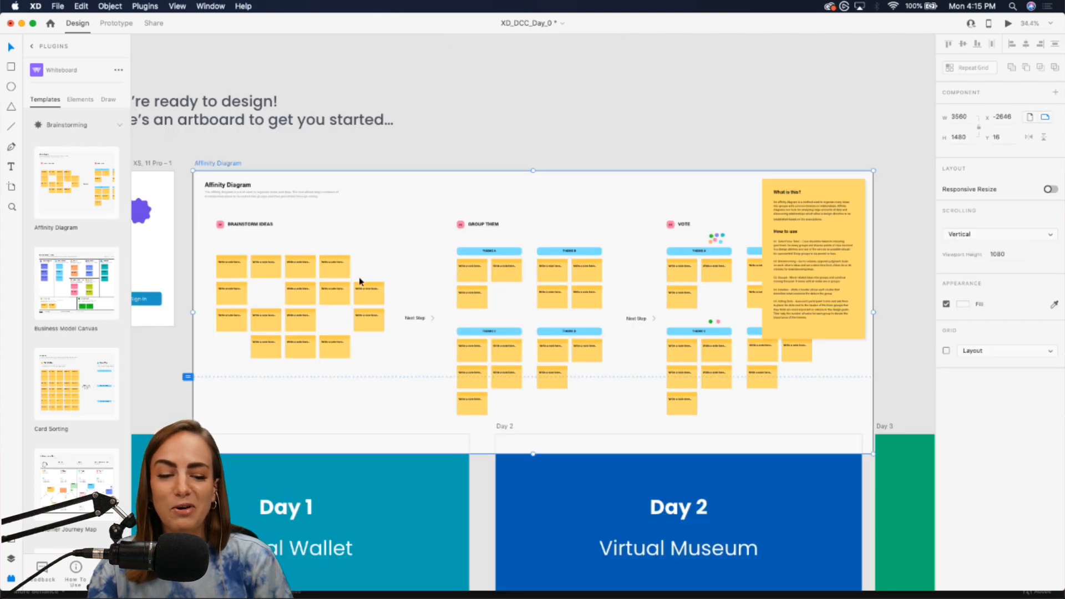
{"action": "scroll", "coordinate": [359, 279], "scroll_direction": "up", "scroll_amount": 5}
{"action": "scroll", "coordinate": [359, 279], "scroll_direction": "up", "scroll_amount": 5}
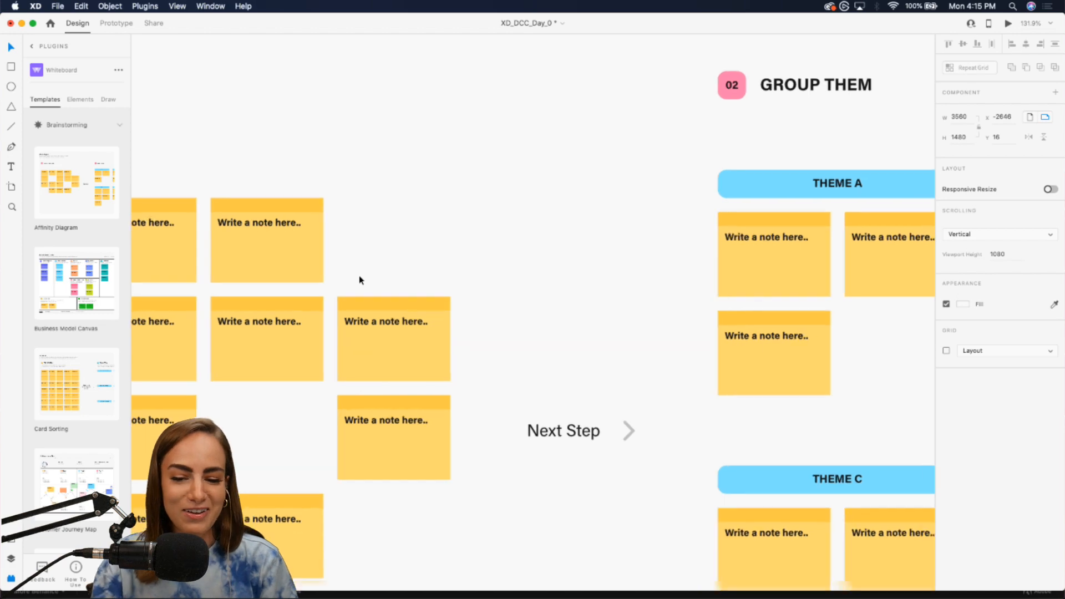
- Delete the Affinity Diagram artboard and browse the remaining Whiteboard templates
{"action": "scroll", "coordinate": [359, 279], "scroll_direction": "down", "scroll_amount": 5}
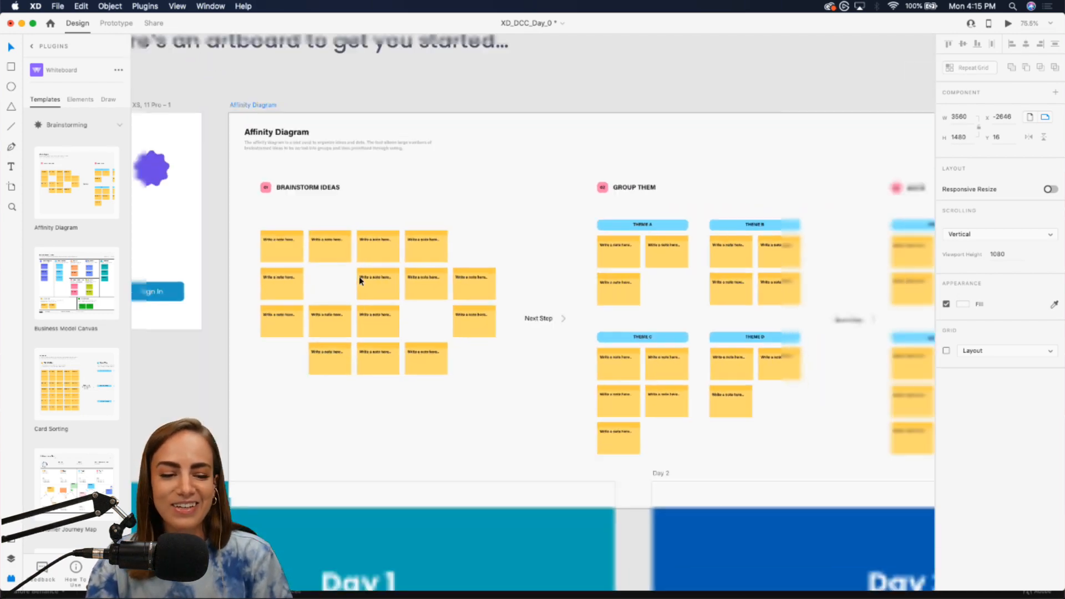
{"action": "scroll", "coordinate": [359, 276], "scroll_direction": "down", "scroll_amount": 3}
{"action": "left_click", "coordinate": [249, 119]}
{"action": "key", "text": "Delete"}
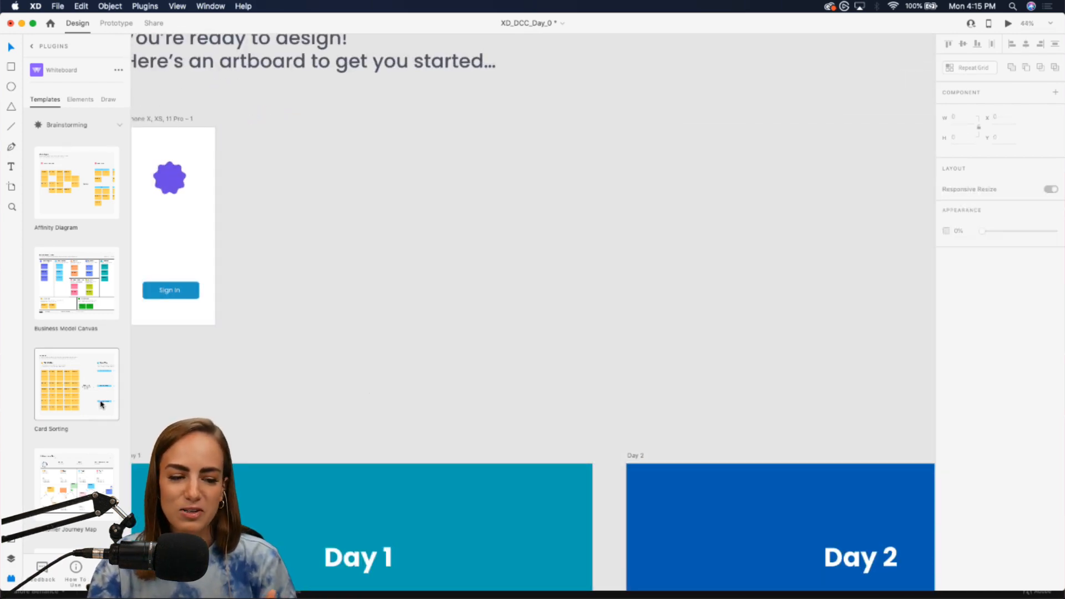
{"action": "scroll", "coordinate": [102, 405], "scroll_direction": "down", "scroll_amount": 10}
{"action": "scroll", "coordinate": [101, 404], "scroll_direction": "up", "scroll_amount": 10}
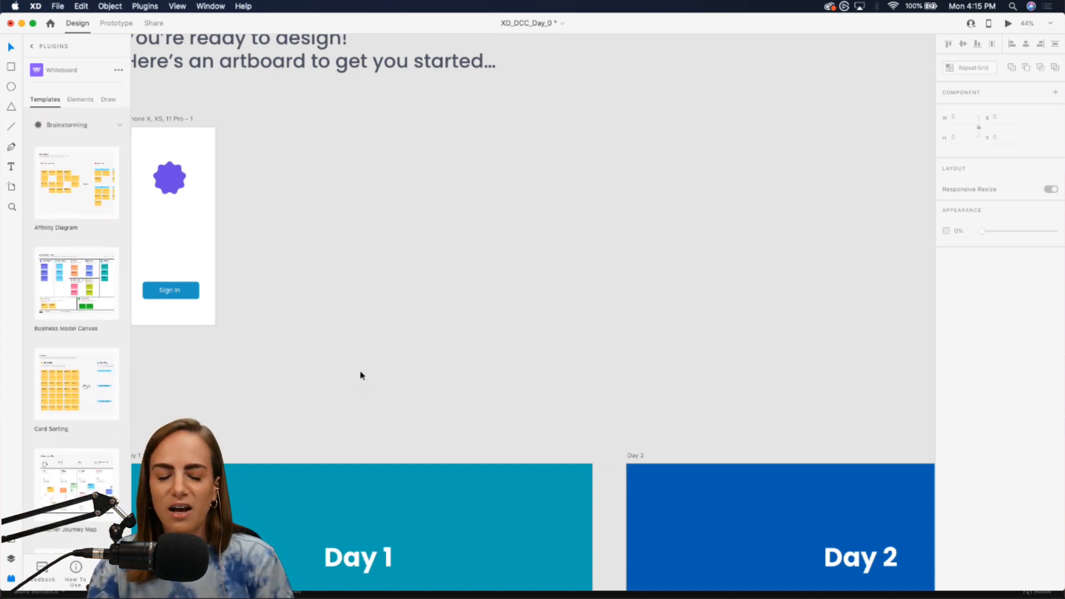
- Fill the purple star shape on the iPhone artboard with the first Unsplash.com portrait using the UI Faces plugin, and return to the plugin list
{"action": "scroll", "coordinate": [361, 373], "scroll_direction": "left", "scroll_amount": 5}
{"action": "scroll", "coordinate": [361, 374], "scroll_direction": "up", "scroll_amount": 2}
{"action": "scroll", "coordinate": [360, 368], "scroll_direction": "up", "scroll_amount": 5}
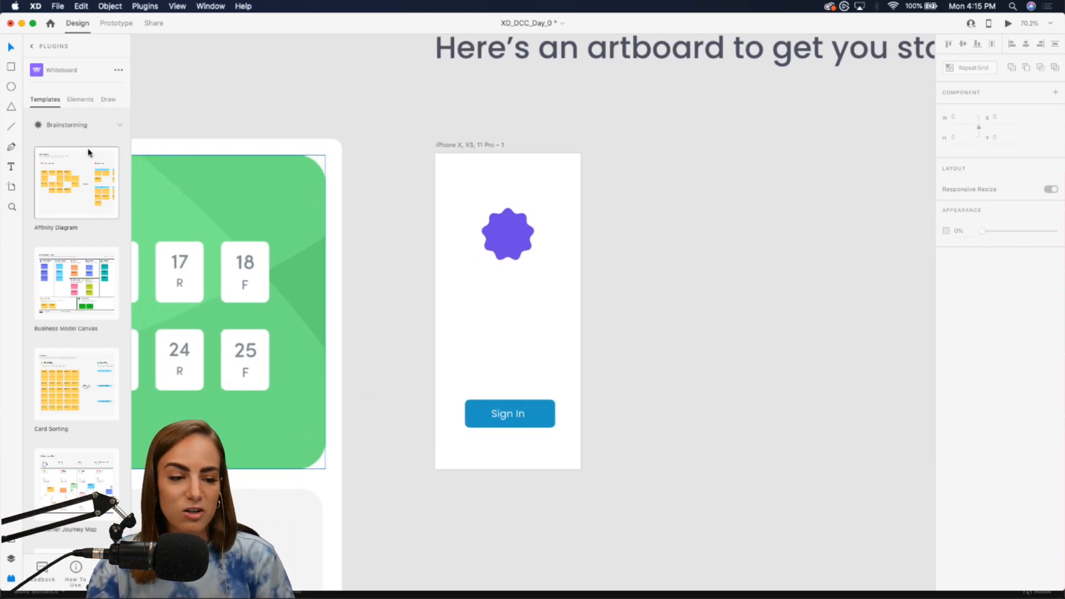
{"action": "left_click", "coordinate": [31, 48]}
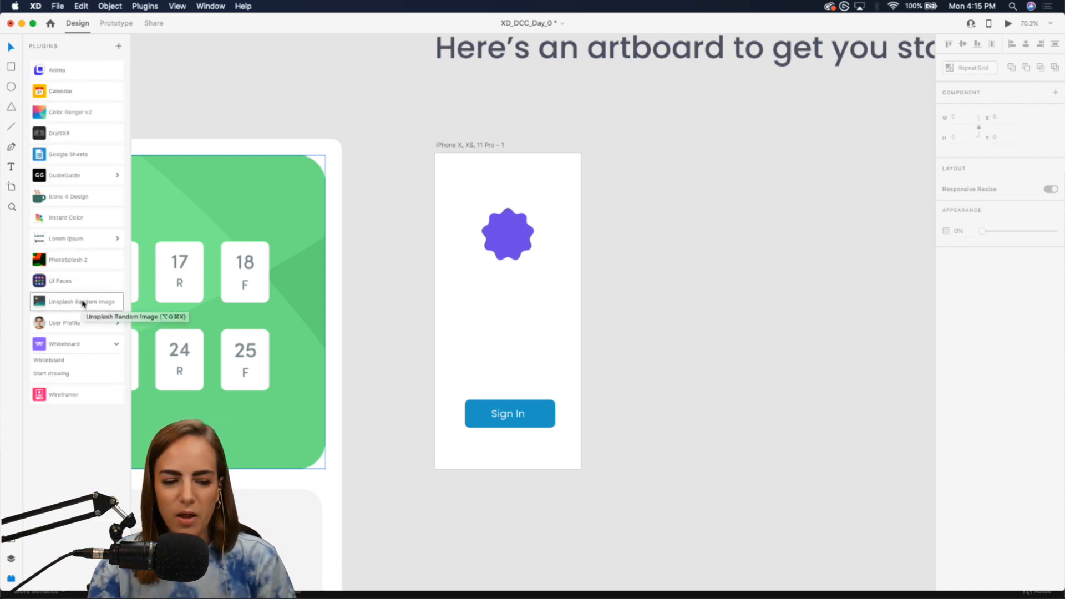
{"action": "left_click", "coordinate": [74, 281]}
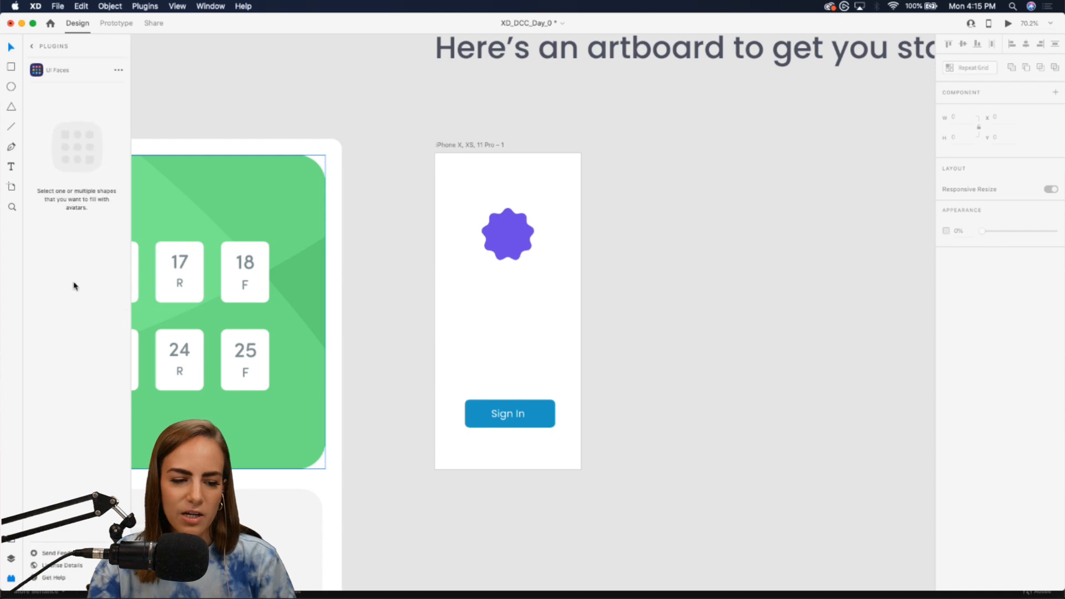
{"action": "left_click", "coordinate": [496, 230]}
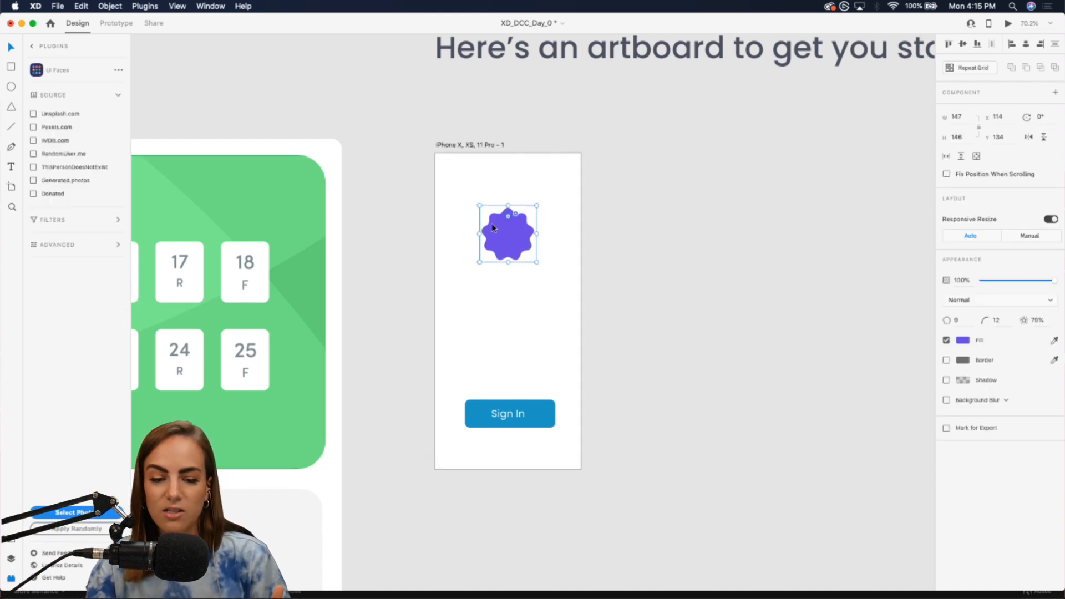
{"action": "scroll", "coordinate": [492, 228], "scroll_direction": "up", "scroll_amount": 5}
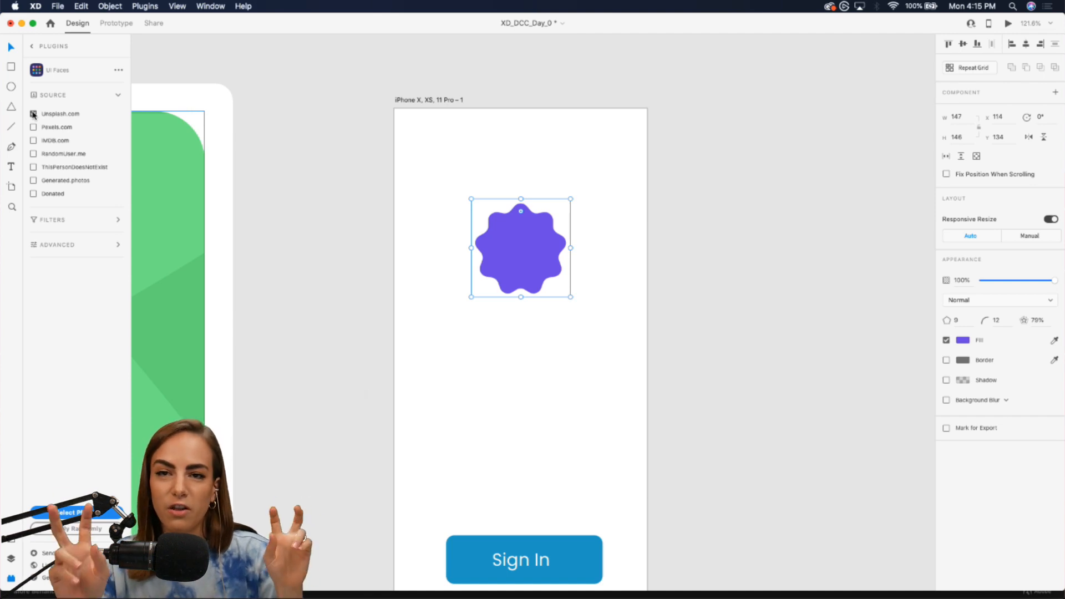
{"action": "left_click", "coordinate": [33, 114]}
{"action": "left_click", "coordinate": [94, 517]}
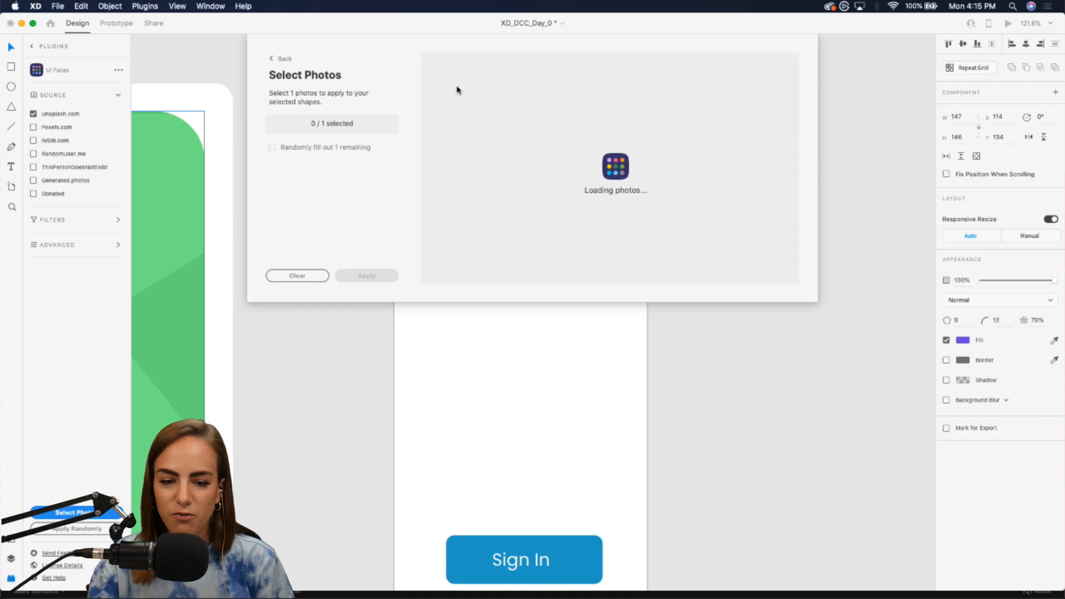
{"action": "left_click", "coordinate": [468, 88]}
{"action": "left_click", "coordinate": [362, 365]}
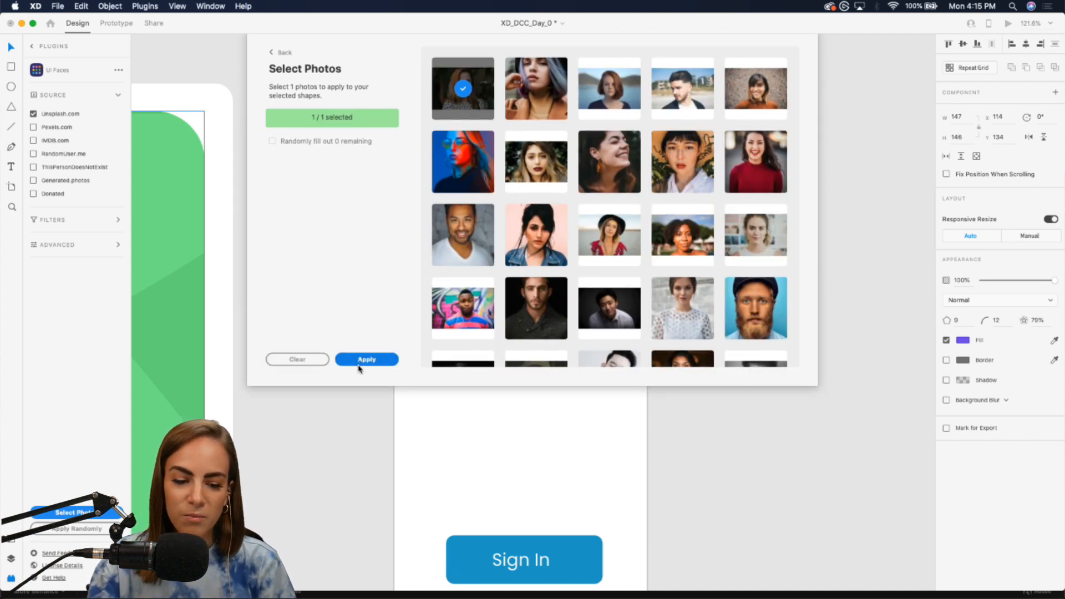
{"action": "left_click", "coordinate": [595, 434]}
{"action": "scroll", "coordinate": [595, 434], "scroll_direction": "down", "scroll_amount": 4}
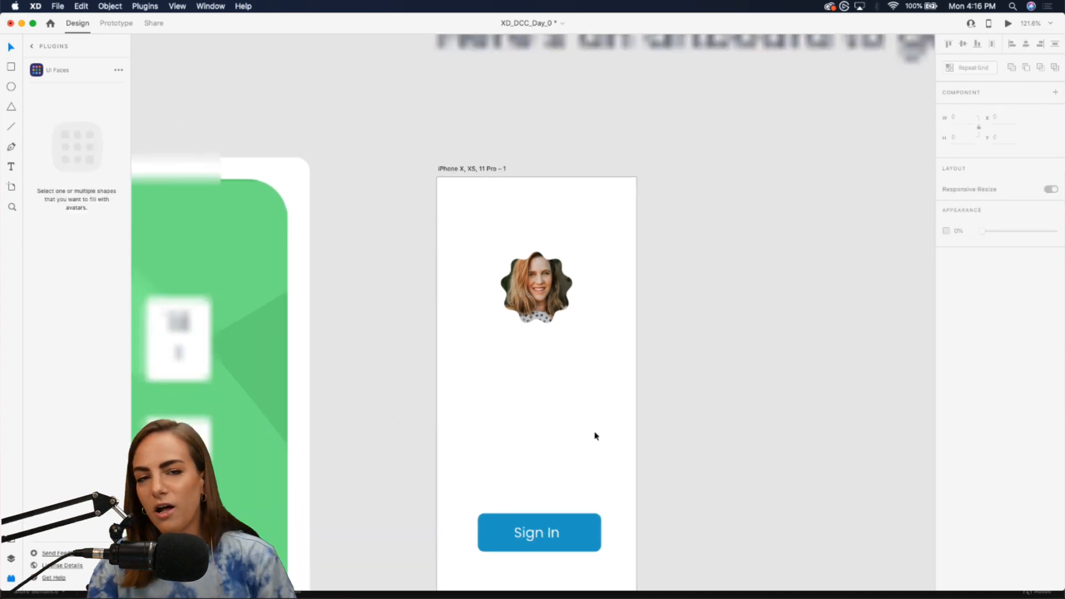
{"action": "scroll", "coordinate": [595, 435], "scroll_direction": "down", "scroll_amount": 2}
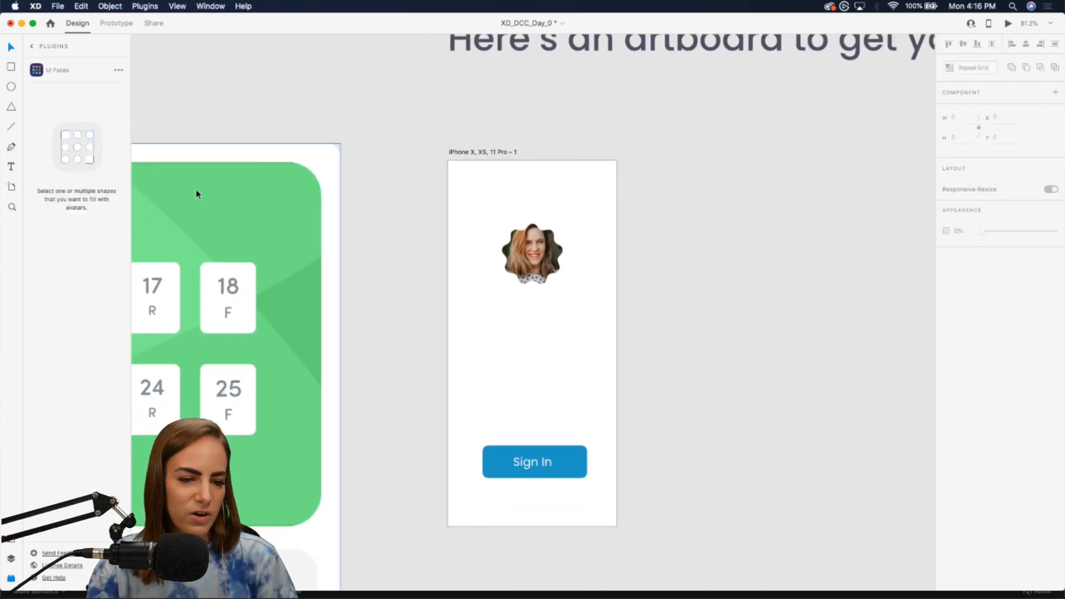
{"action": "left_click", "coordinate": [33, 46]}
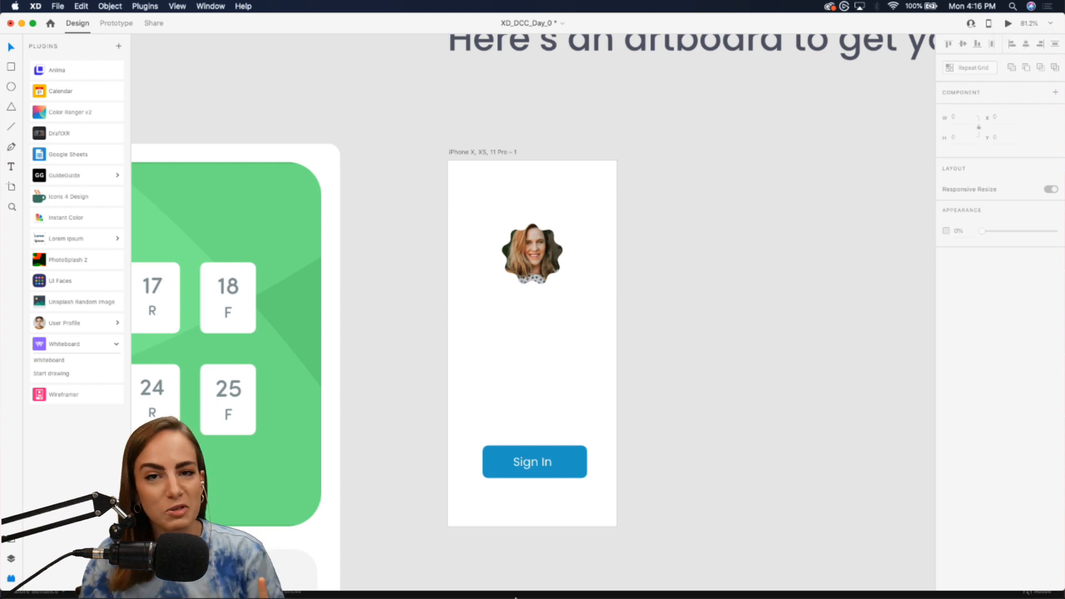
- Switch to the Behance XD challenge gallery in Chrome and return to Adobe XD
{"action": "mouse_move", "coordinate": [566, 597]}
{"action": "left_click", "coordinate": [696, 593]}
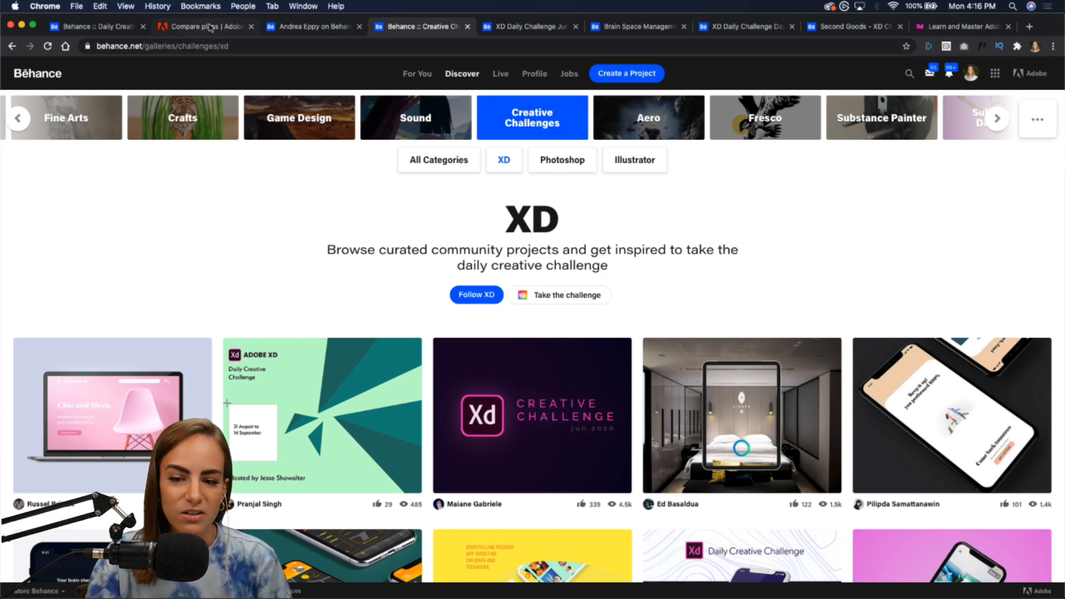
{"action": "mouse_move", "coordinate": [592, 597]}
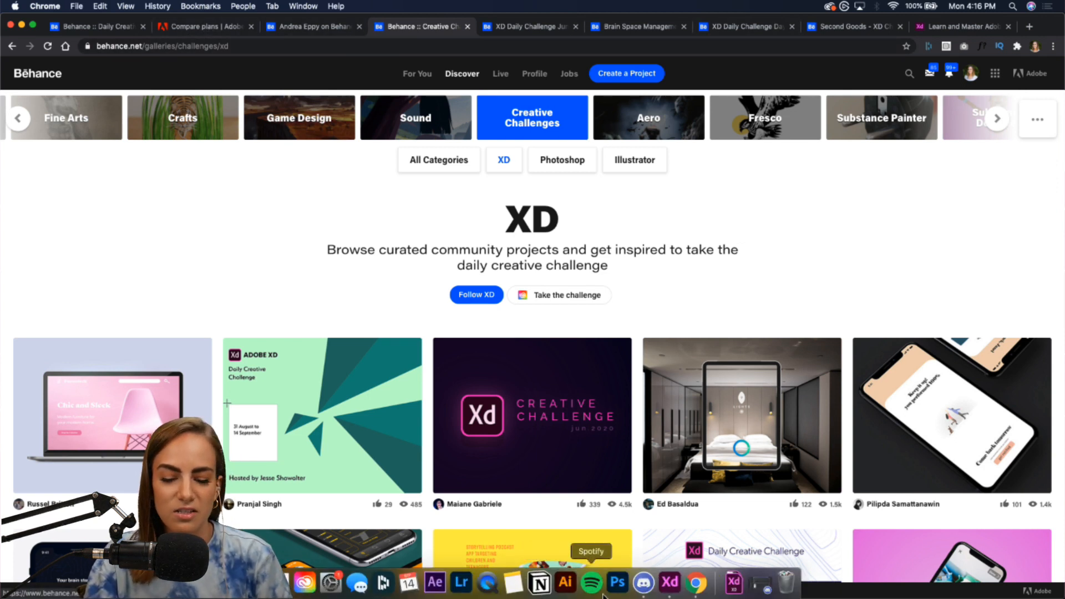
{"action": "left_click", "coordinate": [671, 593]}
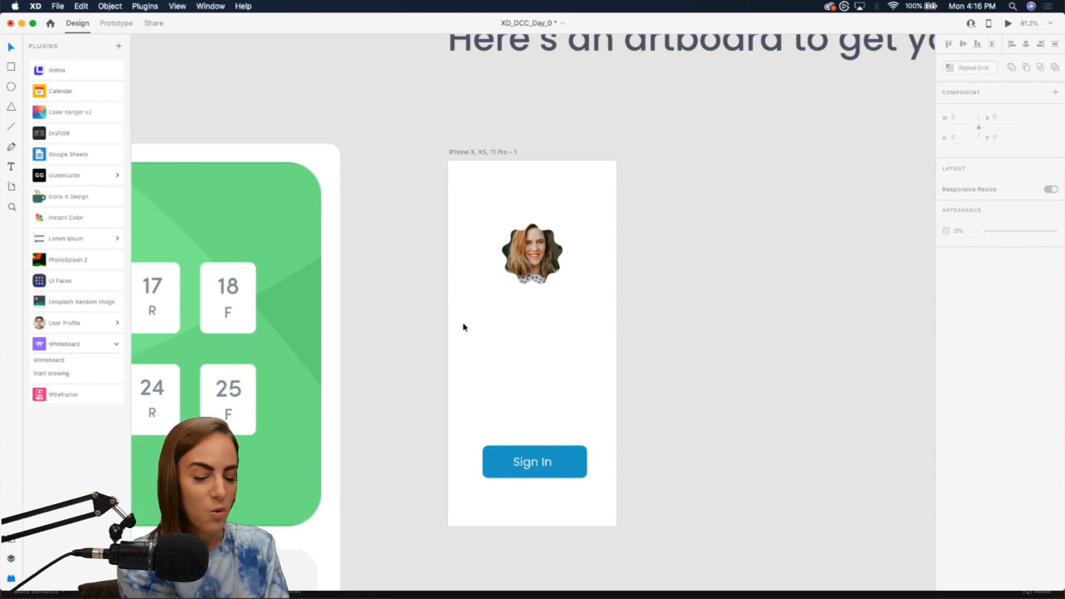
- Show the information on previewing designs on a mobile device and dismiss it
{"action": "left_click", "coordinate": [989, 25]}
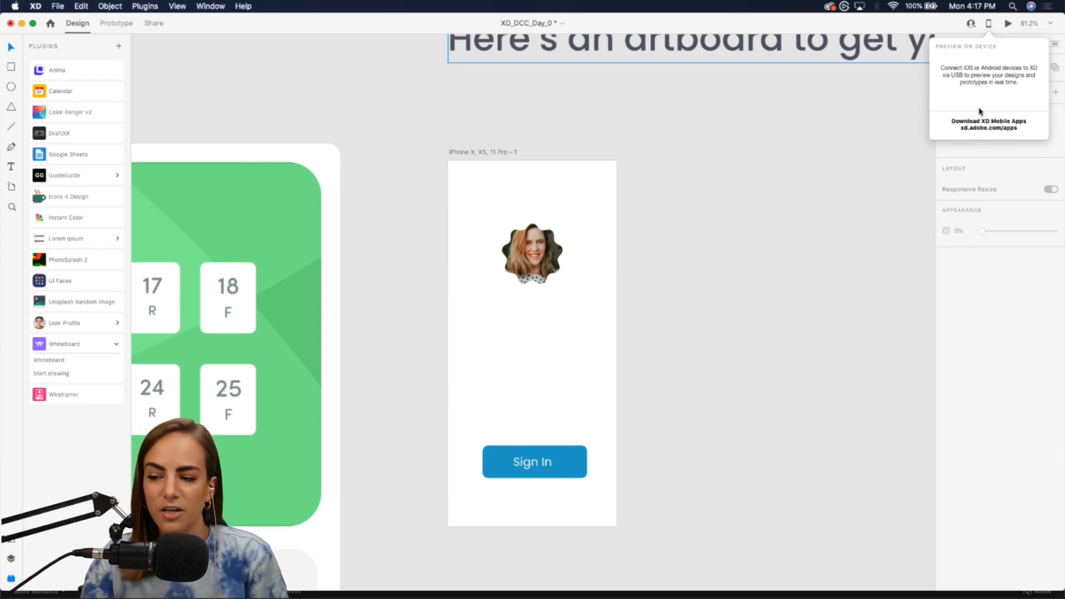
{"action": "left_click", "coordinate": [798, 240]}
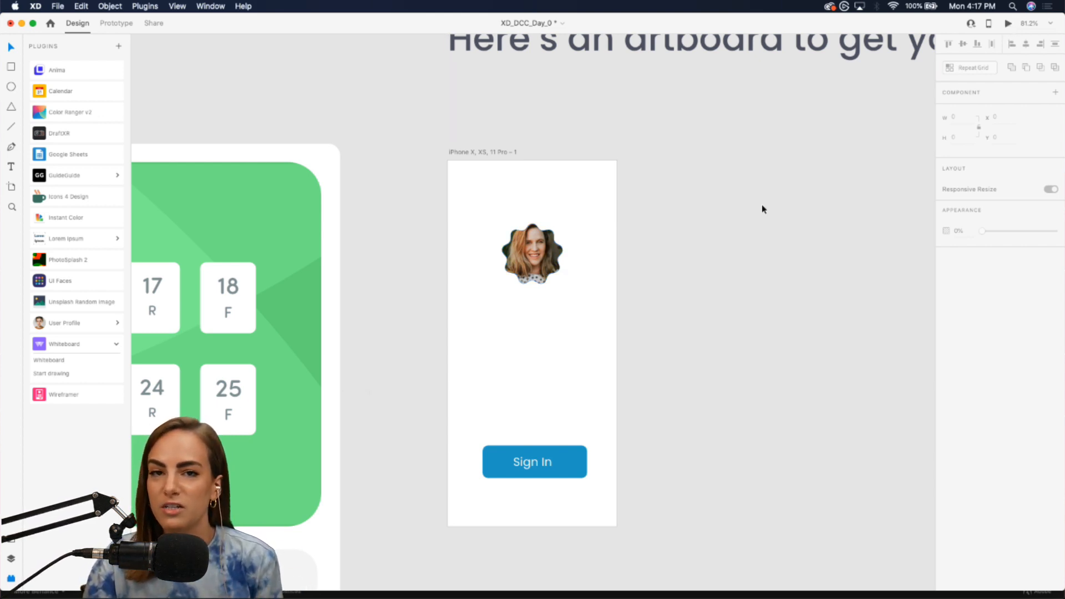
{"action": "scroll", "coordinate": [634, 394], "scroll_direction": "up", "scroll_amount": 5}
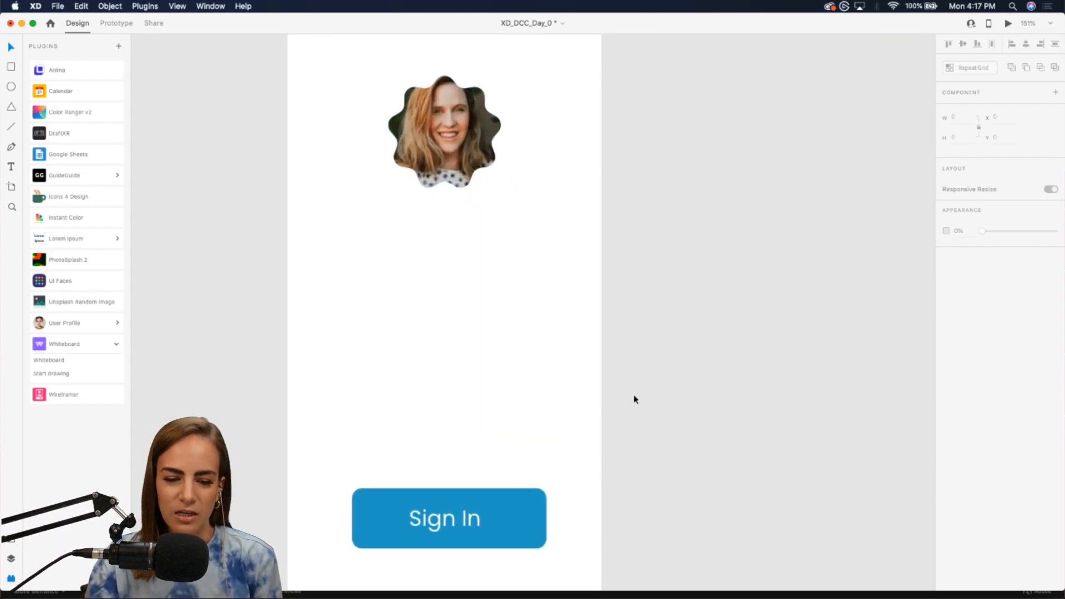
{"action": "scroll", "coordinate": [633, 394], "scroll_direction": "down", "scroll_amount": 3}
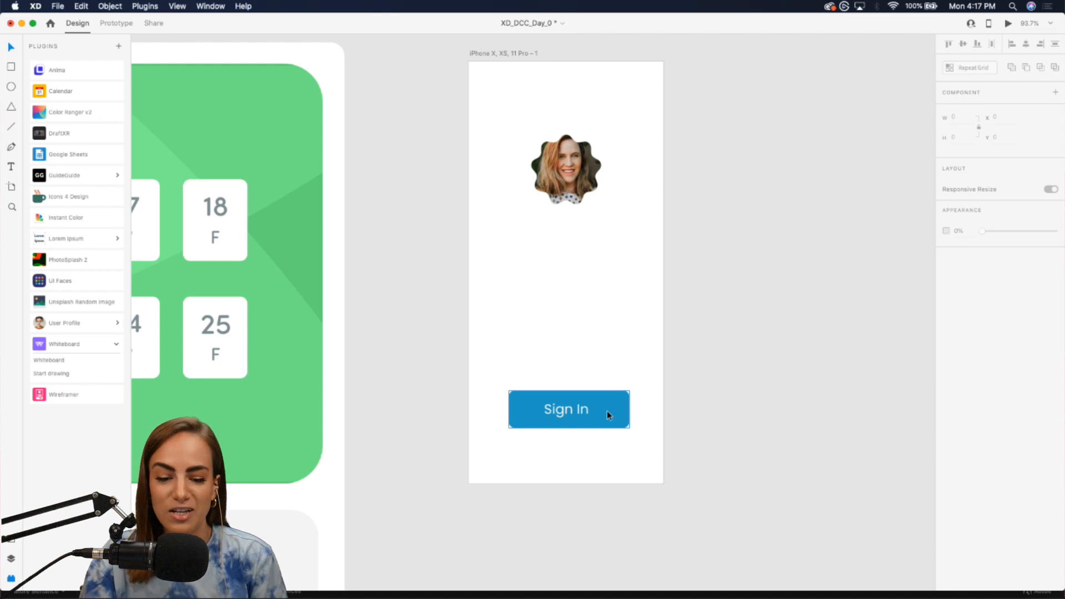
{"action": "scroll", "coordinate": [607, 415], "scroll_direction": "up", "scroll_amount": 3}
{"action": "double_click", "coordinate": [566, 411]}
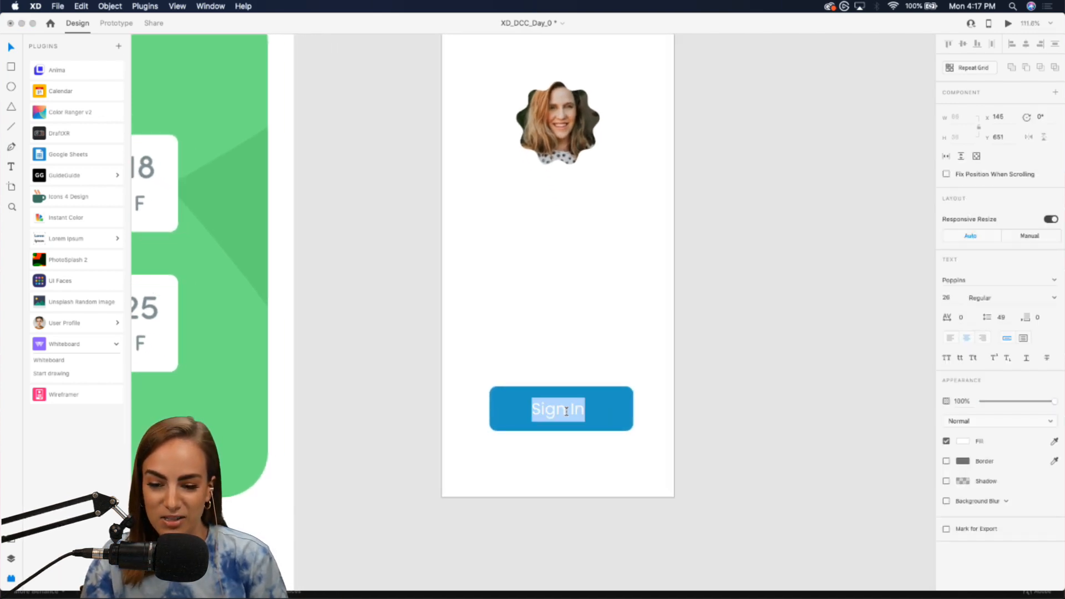
{"action": "key", "text": "Escape"}
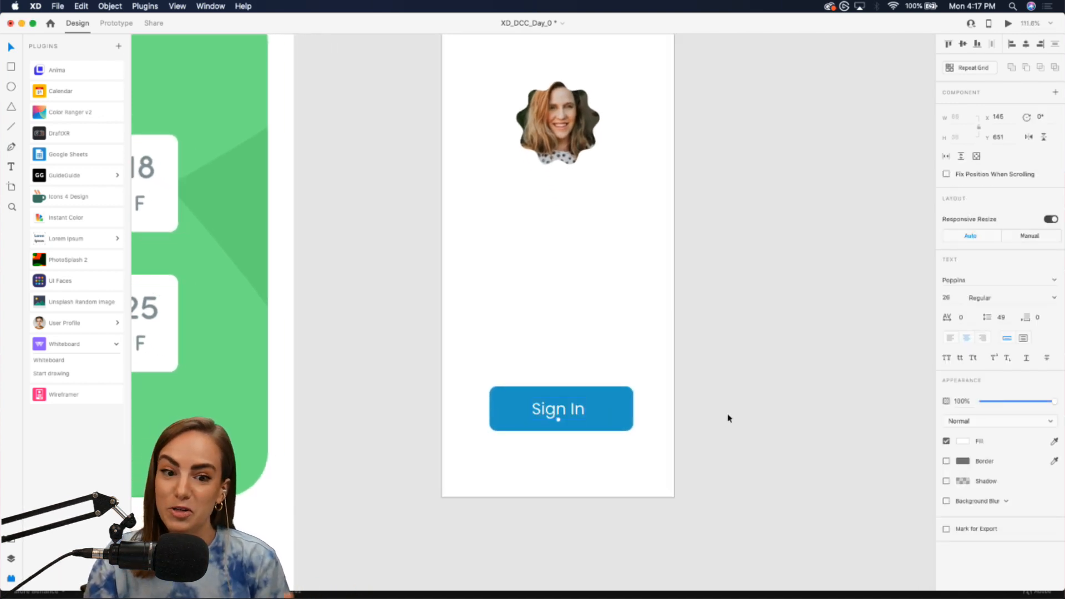
{"action": "scroll", "coordinate": [729, 418], "scroll_direction": "down", "scroll_amount": 3}
{"action": "scroll", "coordinate": [729, 418], "scroll_direction": "up", "scroll_amount": 2}
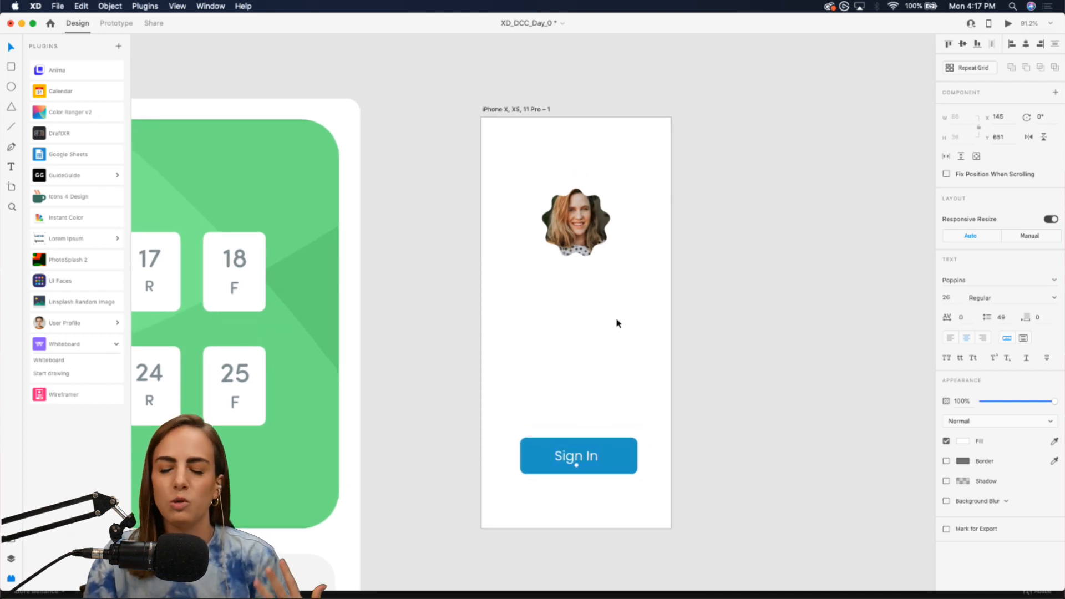
- Preview the iPhone artboard on the desktop, record the preview briefly, and close it without saving the recording
{"action": "left_click", "coordinate": [1009, 25]}
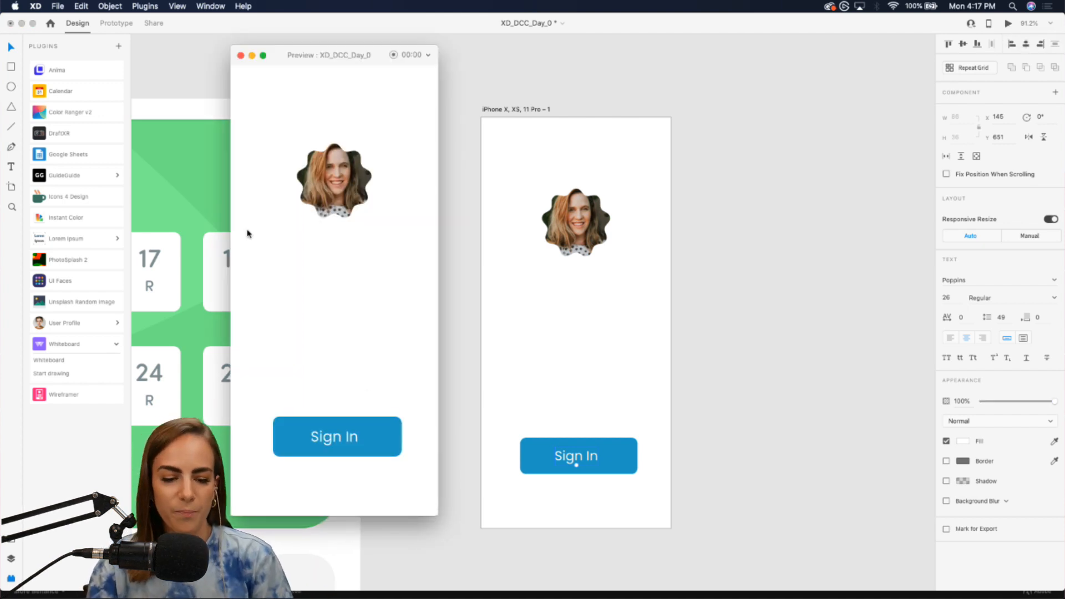
{"action": "left_click", "coordinate": [394, 55]}
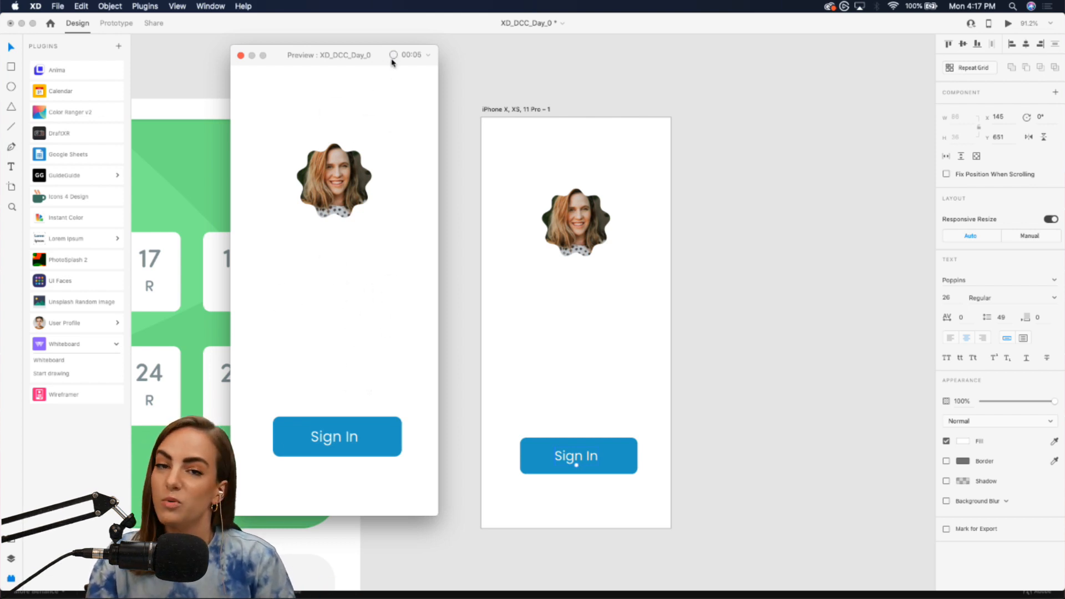
{"action": "left_click", "coordinate": [241, 56]}
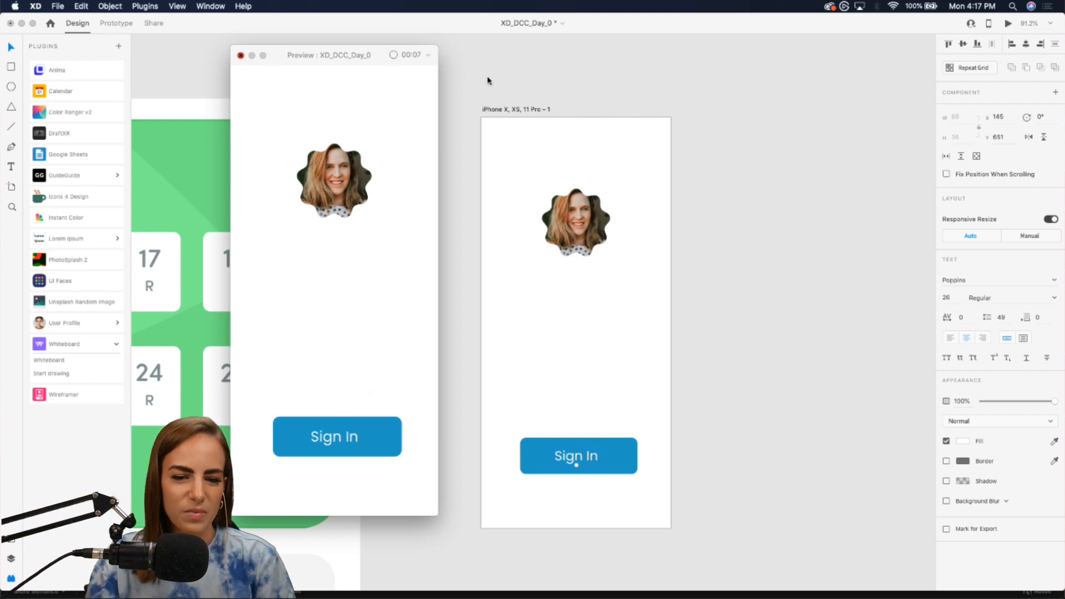
{"action": "left_click", "coordinate": [487, 470]}
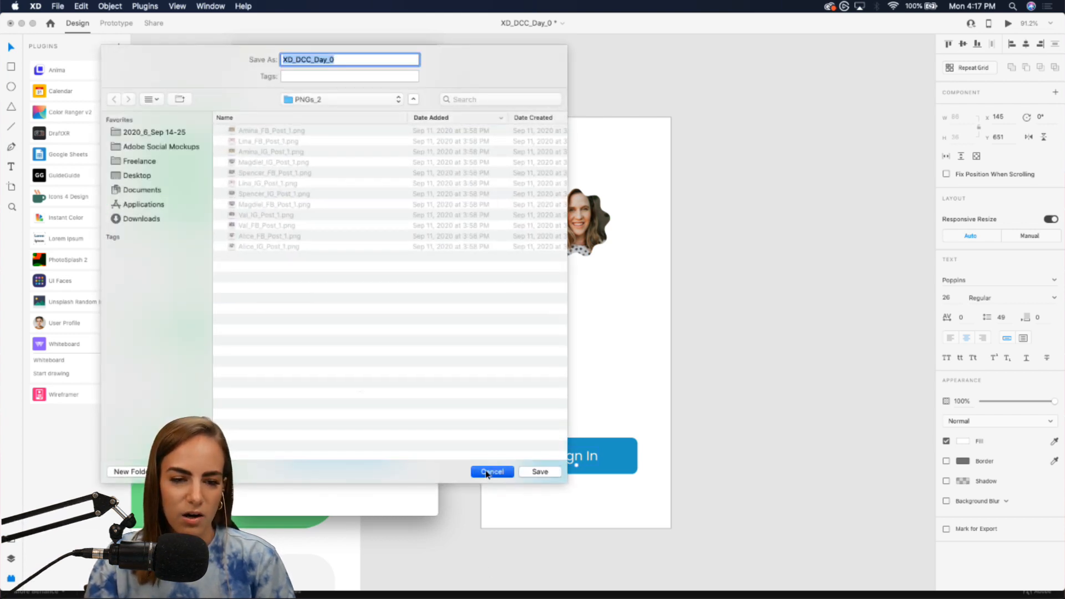
{"action": "left_click", "coordinate": [681, 125]}
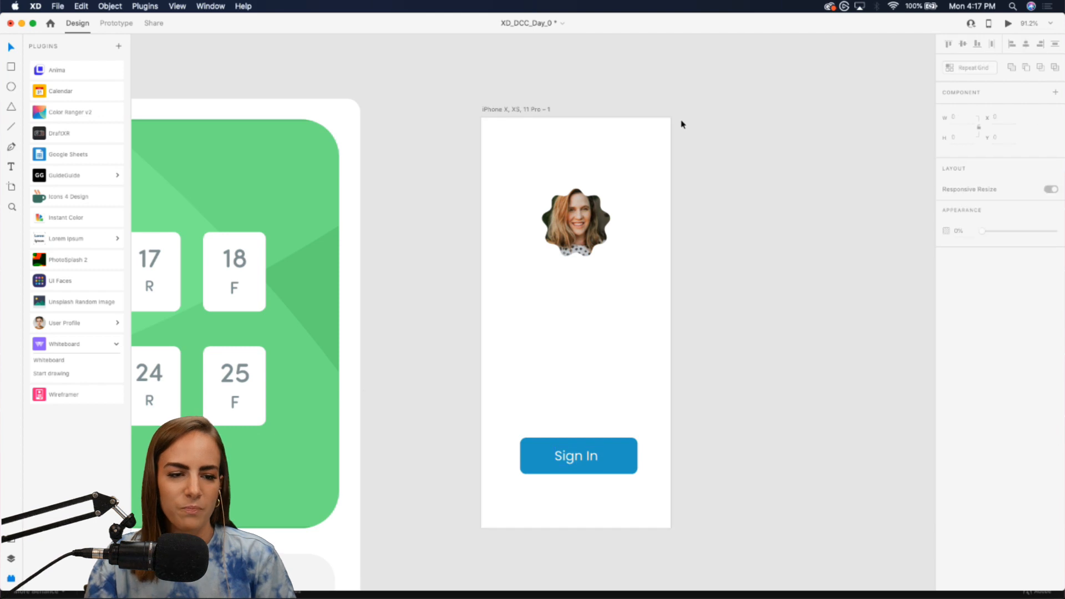
- Enter Prototype mode, show the document assets, and duplicate the iPhone artboard
{"action": "left_click", "coordinate": [115, 24]}
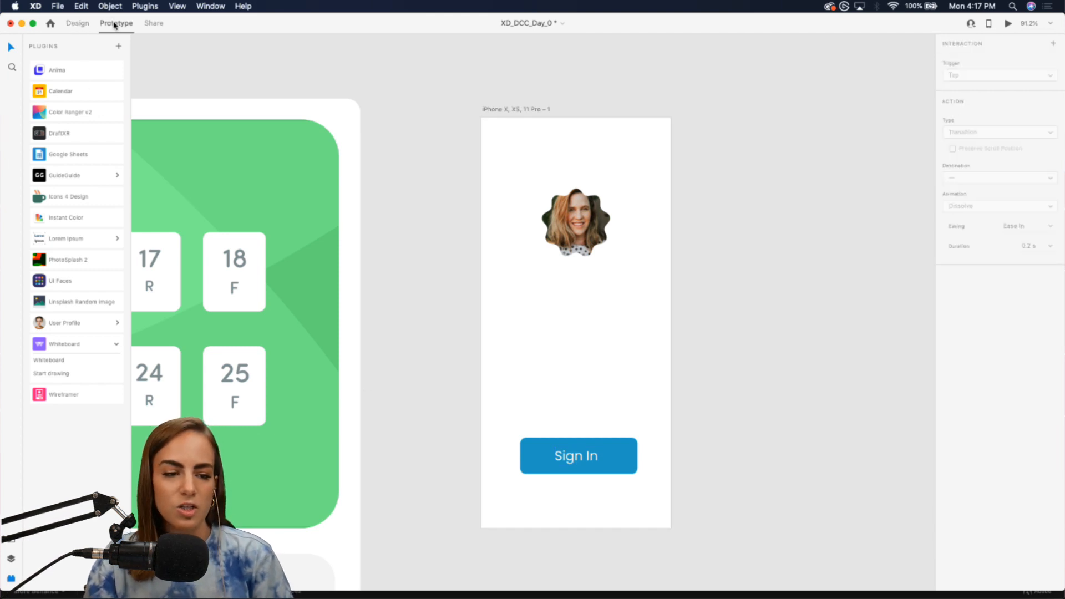
{"action": "left_click", "coordinate": [12, 542]}
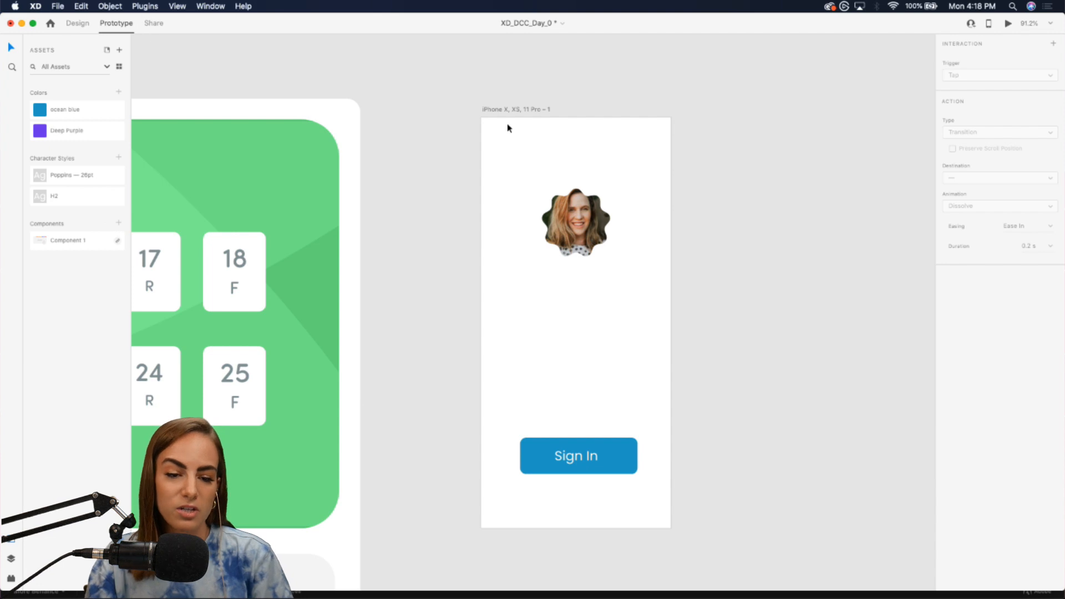
{"action": "left_click", "coordinate": [521, 110]}
{"action": "key", "text": "super+d"}
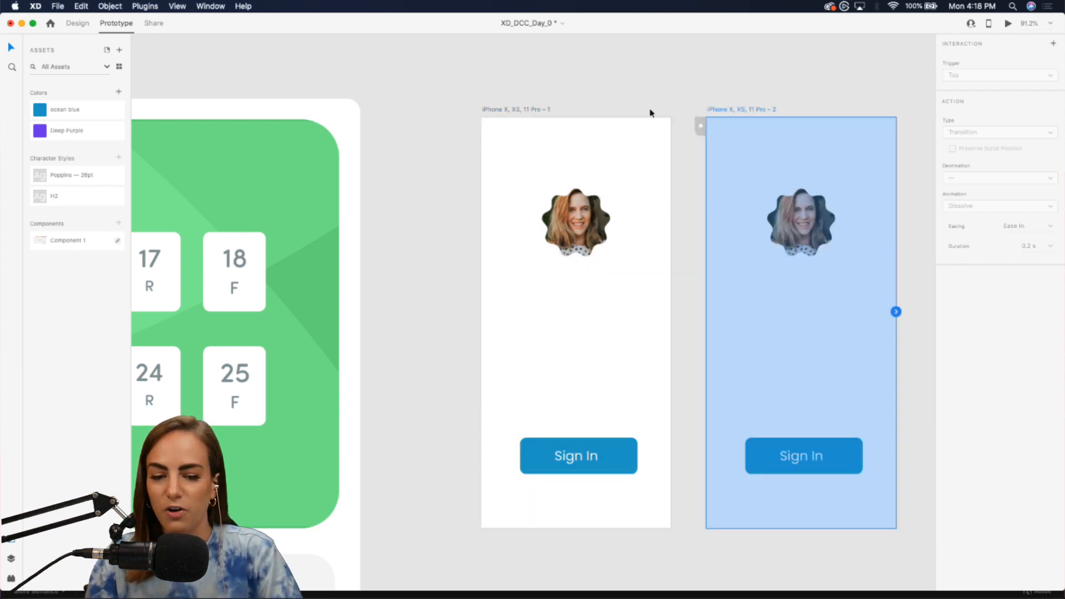
- Link the Sign In button on the first iPhone artboard to the second iPhone artboard as a prototype interaction
{"action": "scroll", "coordinate": [649, 109], "scroll_direction": "right", "scroll_amount": 3}
{"action": "left_click", "coordinate": [498, 451]}
{"action": "left_click_drag", "start_coordinate": [512, 448], "coordinate": [595, 340]}
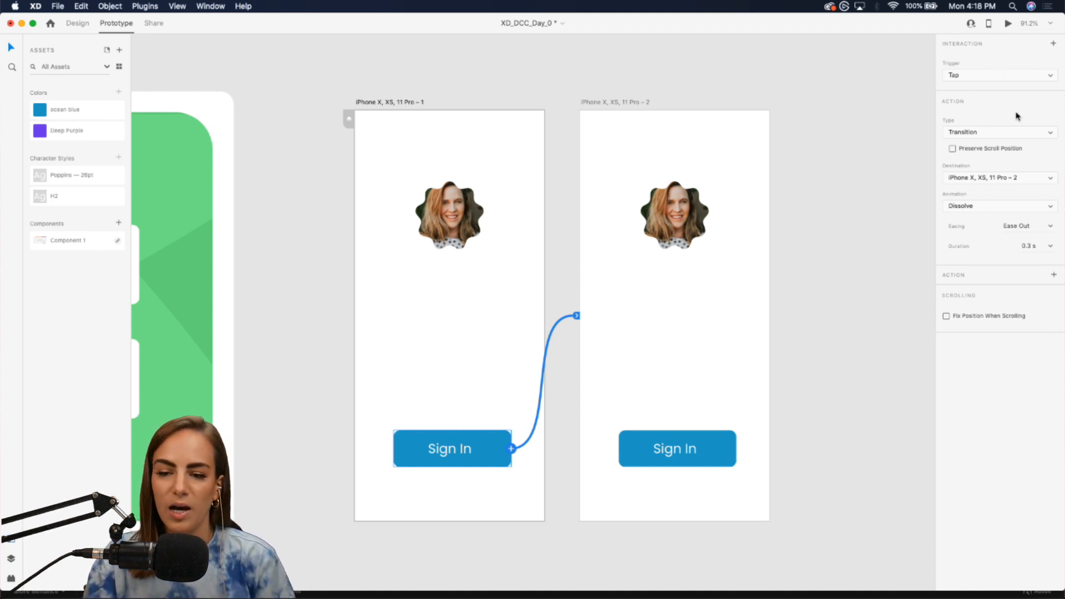
- Review the trigger, action type and animation options available for the Sign In interaction and deselect the button
{"action": "left_click", "coordinate": [971, 76]}
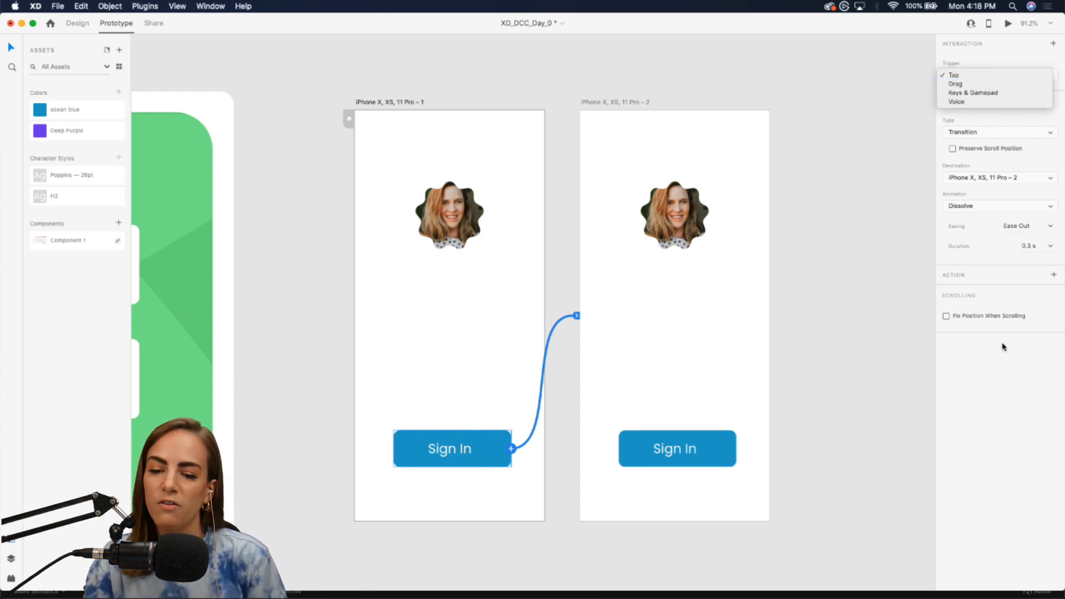
{"action": "left_click", "coordinate": [997, 136]}
{"action": "left_click", "coordinate": [996, 137]}
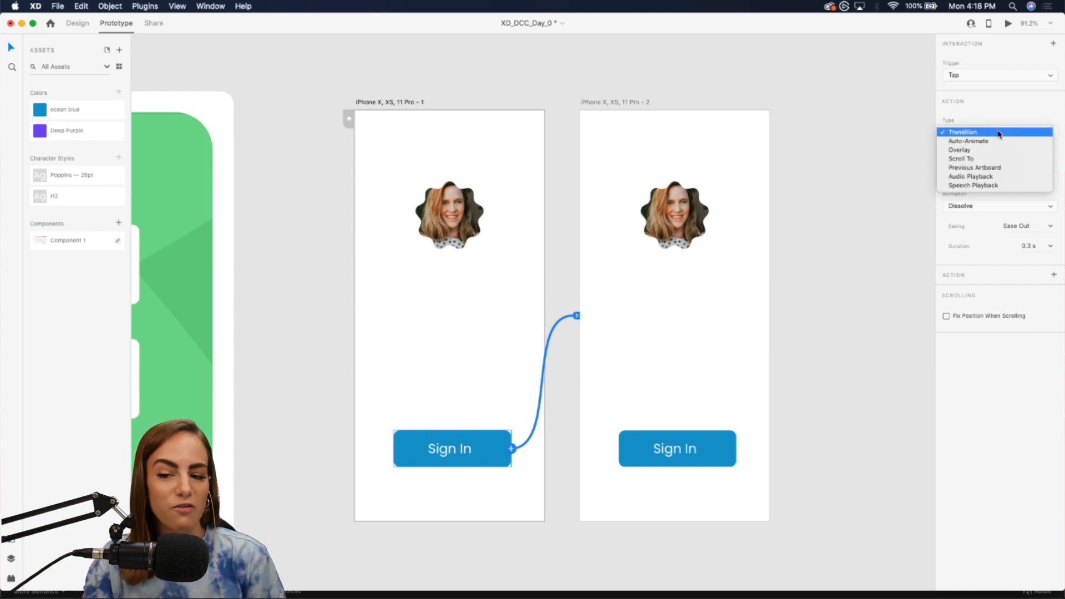
{"action": "left_click", "coordinate": [1018, 121]}
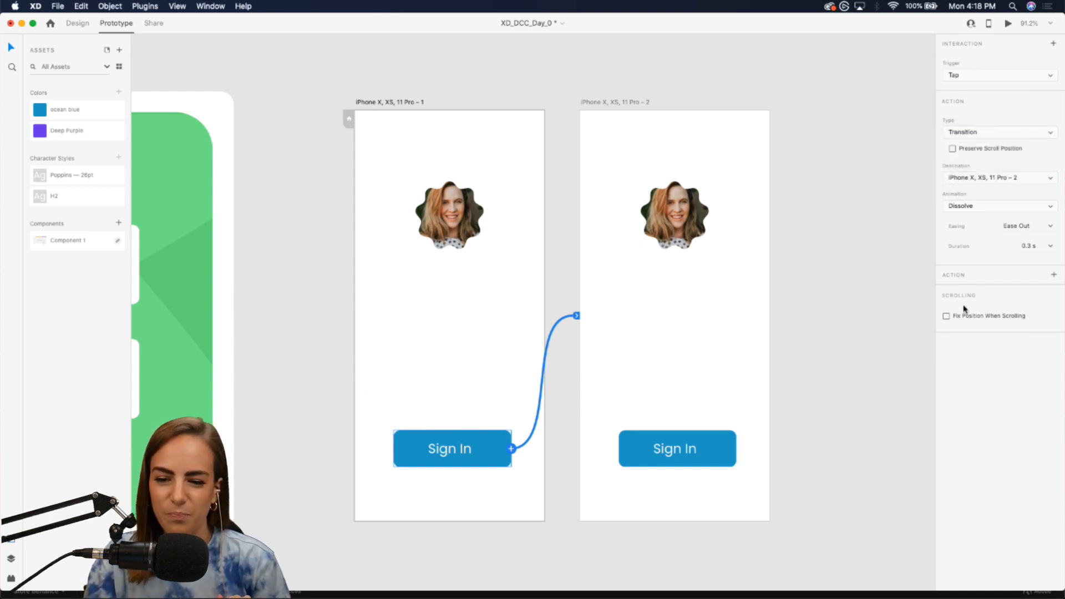
{"action": "left_click", "coordinate": [992, 208]}
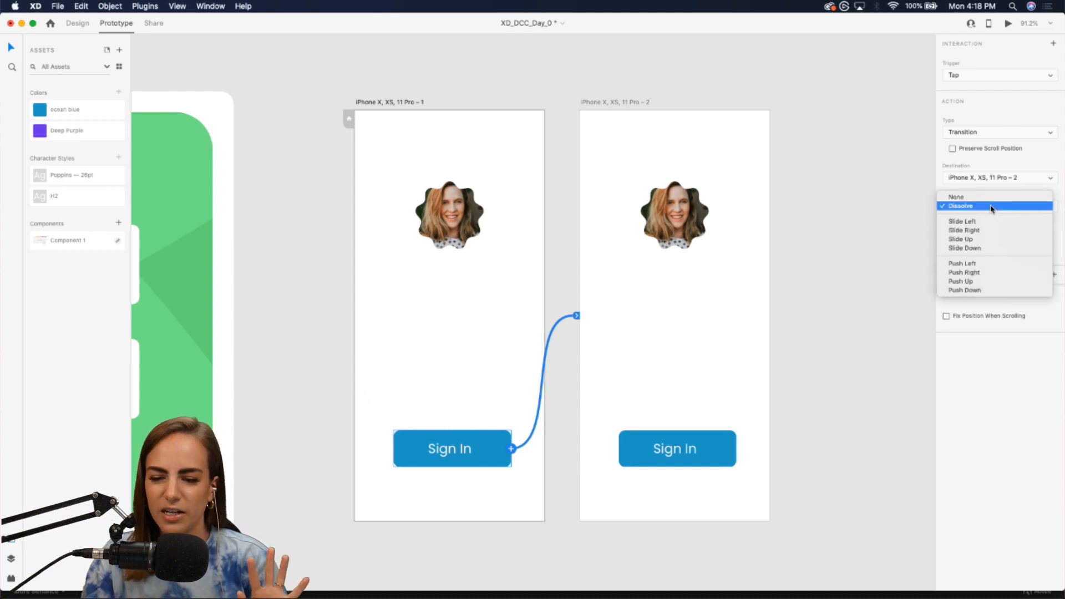
{"action": "left_click", "coordinate": [990, 465]}
{"action": "left_click", "coordinate": [864, 439]}
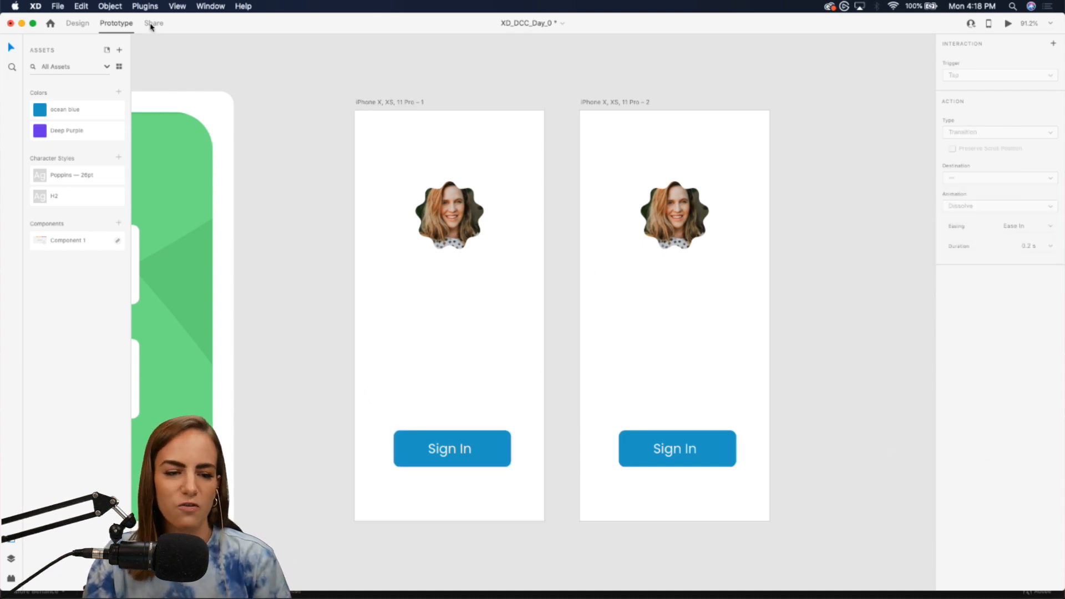
- Show the link settings in Share mode, return to Design mode, and clear the artboard selection
{"action": "left_click", "coordinate": [153, 24]}
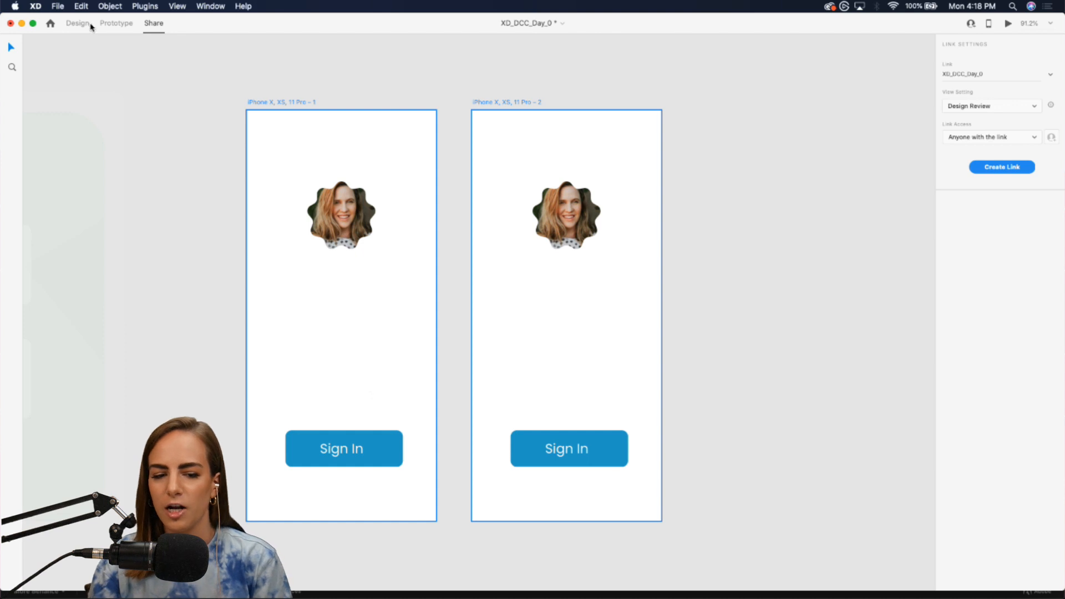
{"action": "left_click", "coordinate": [72, 25]}
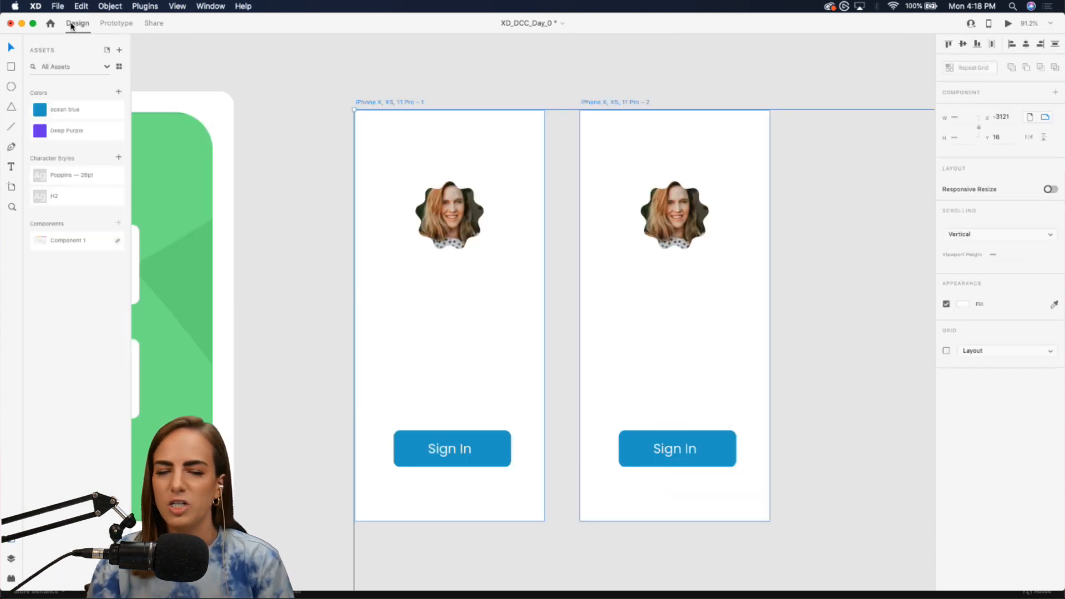
{"action": "left_click", "coordinate": [483, 62]}
- Look through the challenge topic artboards for Day 1 to Day 4 below the iPhone artboards
{"action": "scroll", "coordinate": [482, 63], "scroll_direction": "down", "scroll_amount": 5}
{"action": "scroll", "coordinate": [483, 67], "scroll_direction": "down", "scroll_amount": 2}
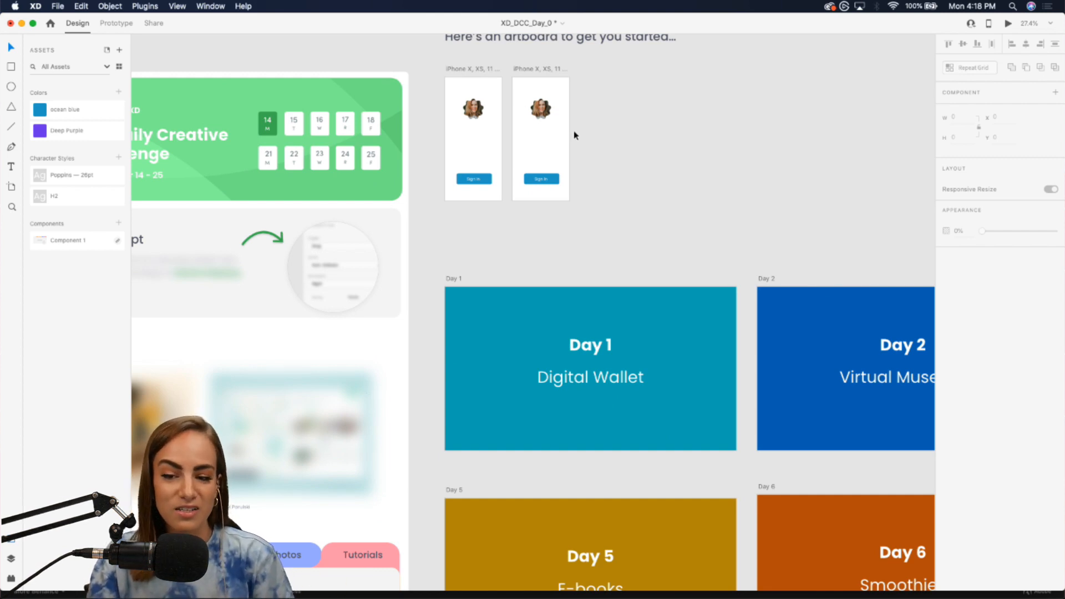
{"action": "scroll", "coordinate": [692, 197], "scroll_direction": "down", "scroll_amount": 1}
{"action": "scroll", "coordinate": [690, 196], "scroll_direction": "up", "scroll_amount": 3}
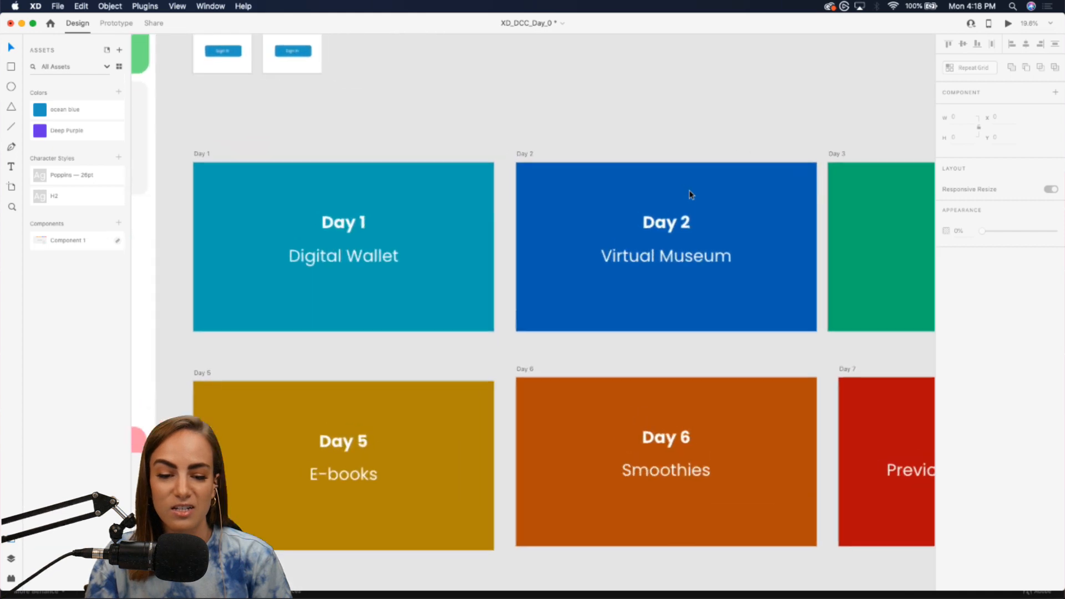
{"action": "scroll", "coordinate": [689, 190], "scroll_direction": "left", "scroll_amount": 2}
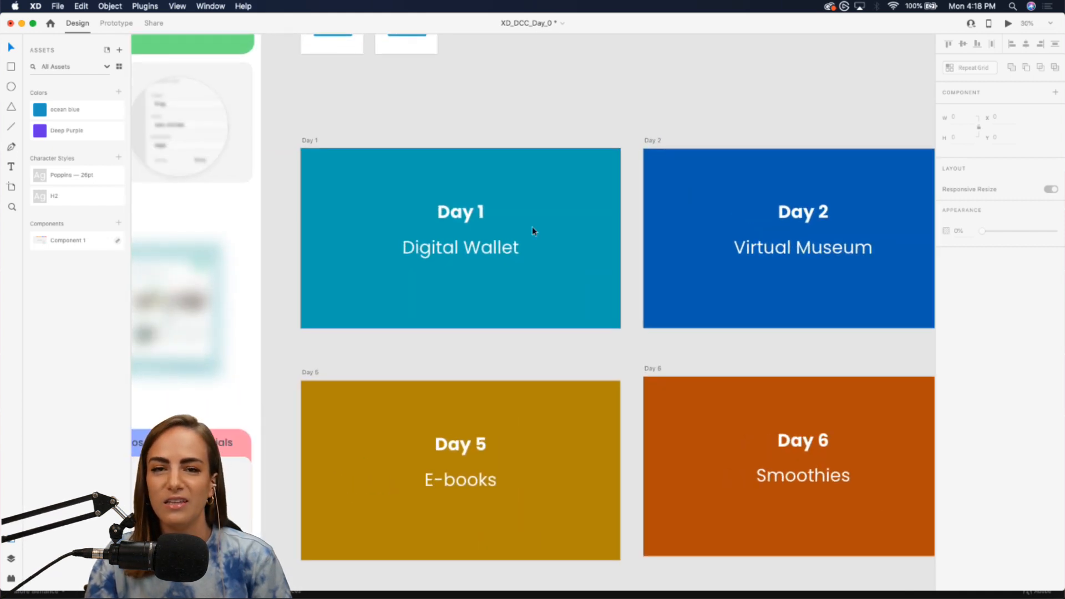
{"action": "scroll", "coordinate": [532, 226], "scroll_direction": "up", "scroll_amount": 1}
{"action": "scroll", "coordinate": [532, 226], "scroll_direction": "left", "scroll_amount": 1}
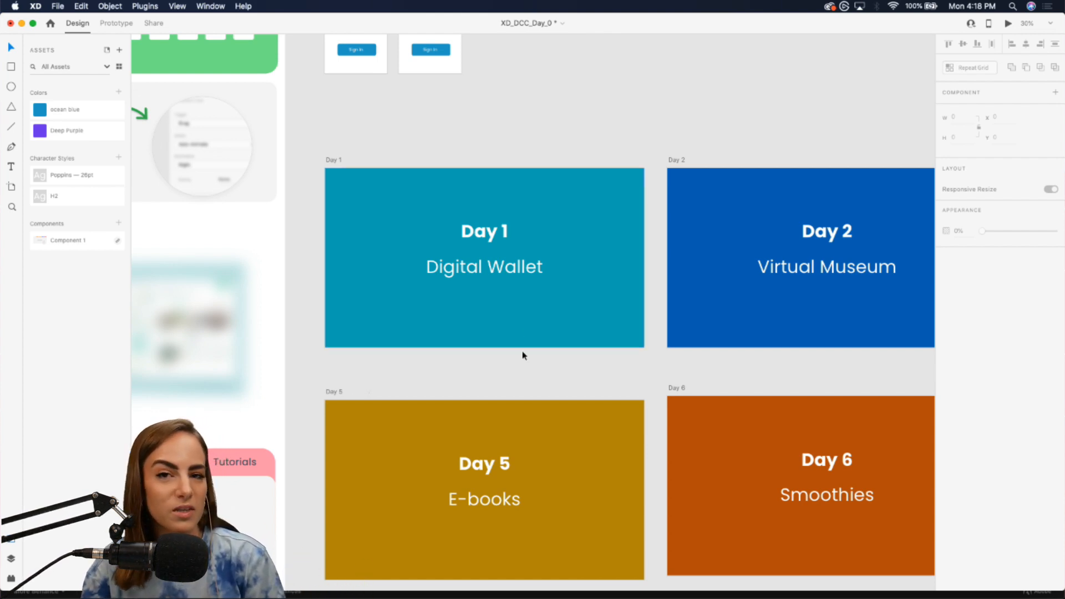
{"action": "scroll", "coordinate": [521, 351], "scroll_direction": "right", "scroll_amount": 5}
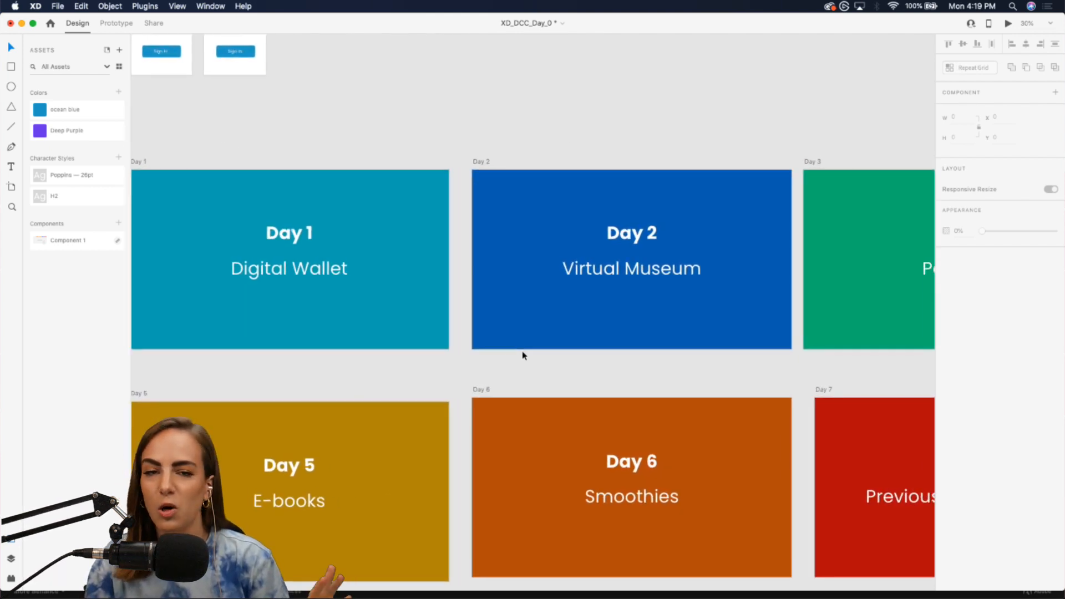
{"action": "scroll", "coordinate": [690, 361], "scroll_direction": "right", "scroll_amount": 2}
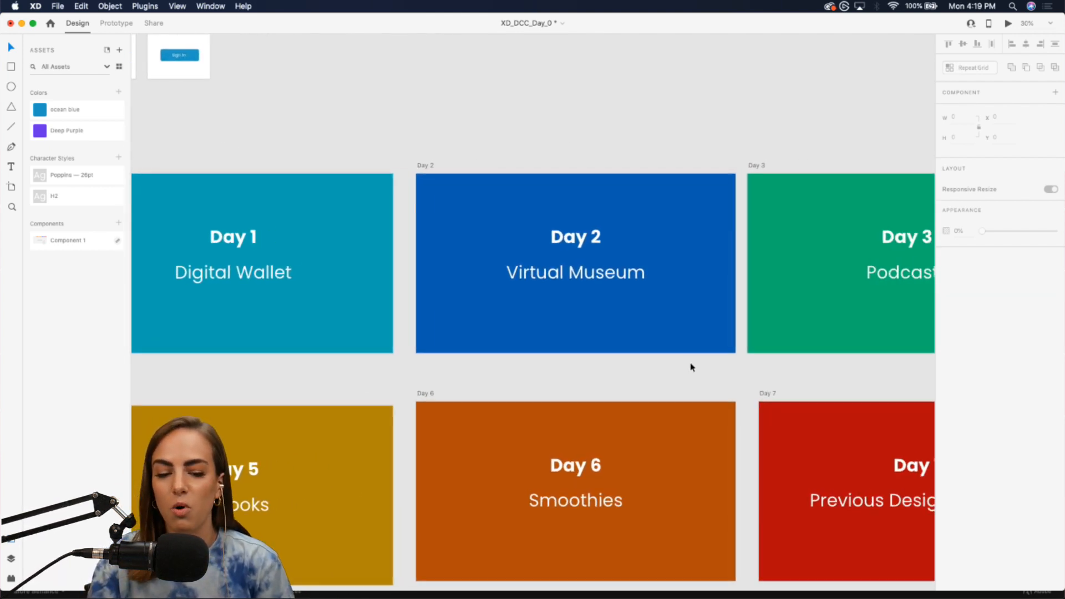
{"action": "scroll", "coordinate": [691, 365], "scroll_direction": "right", "scroll_amount": 1}
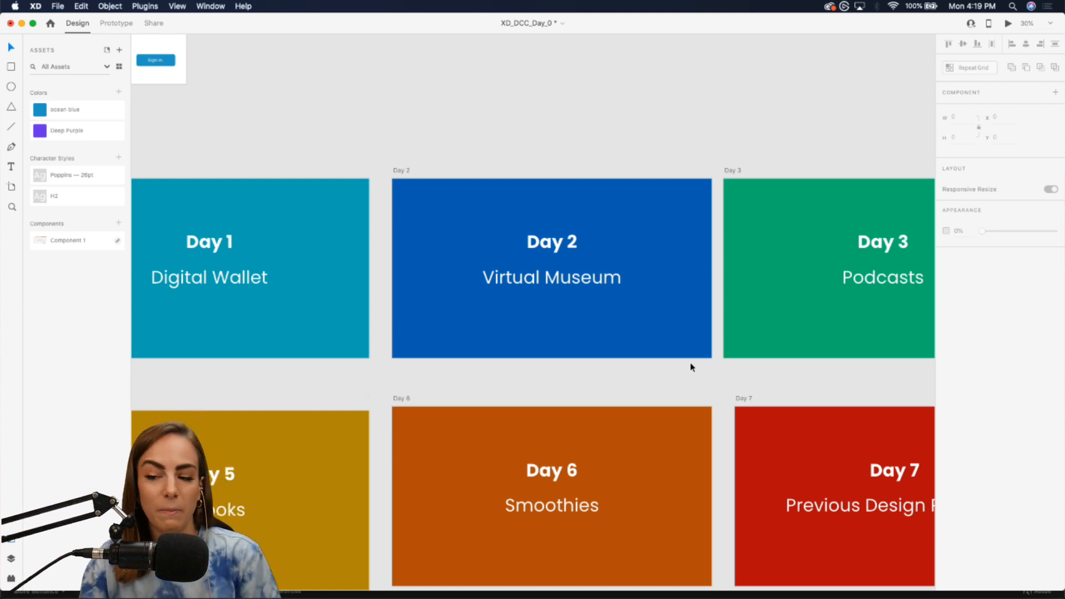
{"action": "scroll", "coordinate": [691, 366], "scroll_direction": "right", "scroll_amount": 6}
{"action": "scroll", "coordinate": [690, 368], "scroll_direction": "right", "scroll_amount": 1}
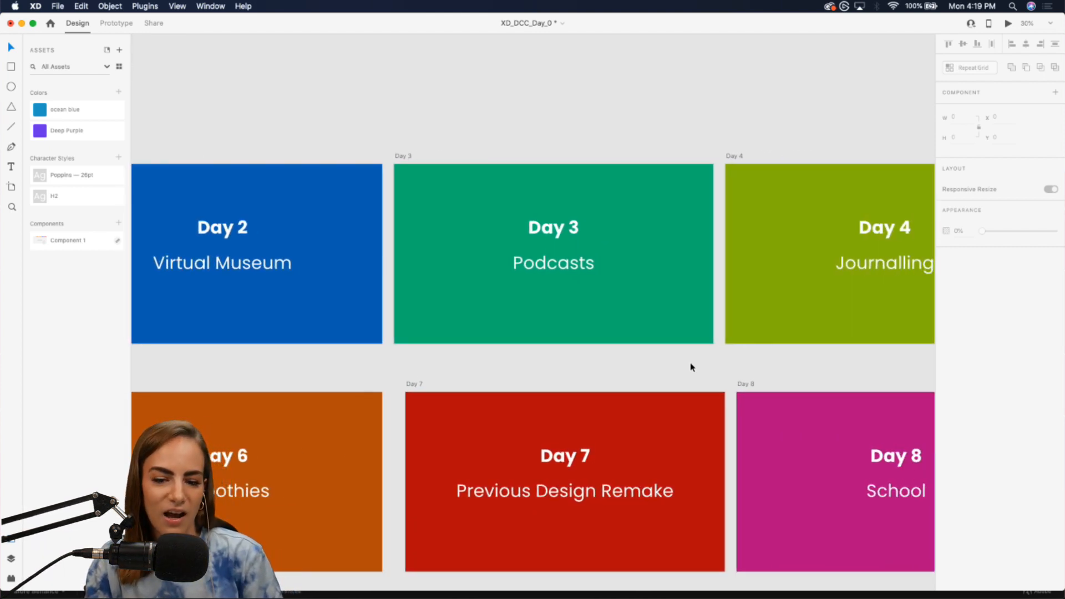
{"action": "scroll", "coordinate": [690, 364], "scroll_direction": "right", "scroll_amount": 5}
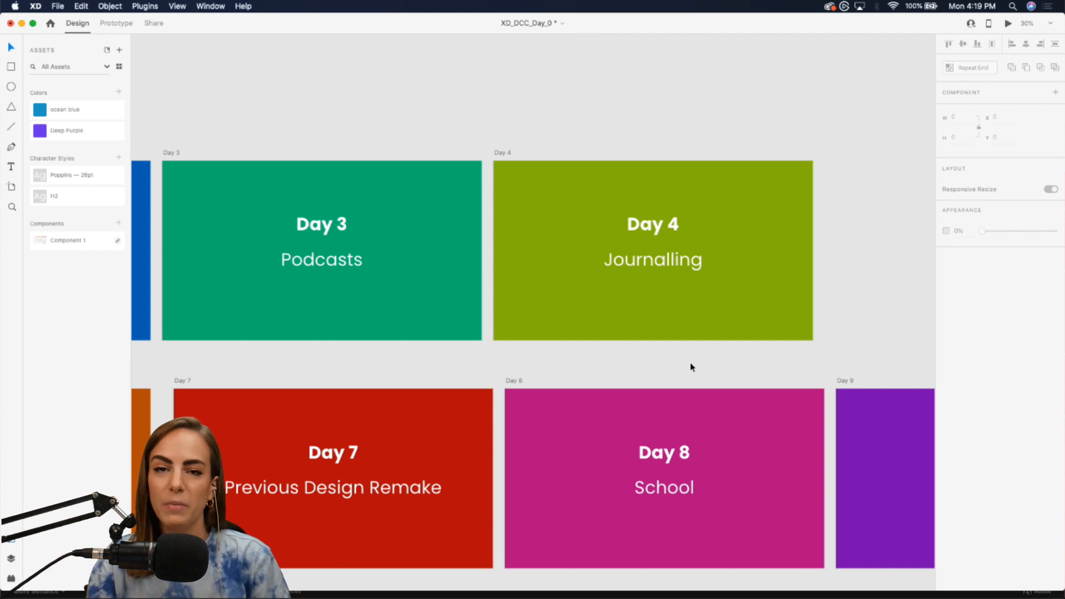
- Look through the challenge topic artboards for Day 5 to Day 9 and return to an overview of the daily topics
{"action": "scroll", "coordinate": [690, 361], "scroll_direction": "left", "scroll_amount": 10}
{"action": "scroll", "coordinate": [690, 366], "scroll_direction": "left", "scroll_amount": 2}
{"action": "scroll", "coordinate": [690, 366], "scroll_direction": "down", "scroll_amount": 1}
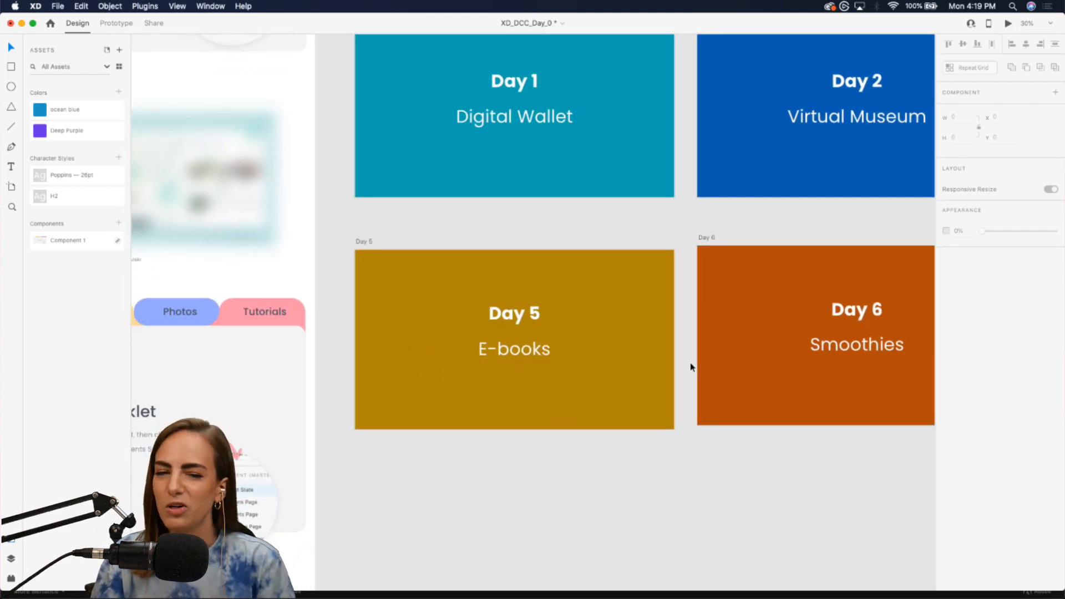
{"action": "scroll", "coordinate": [692, 367], "scroll_direction": "right", "scroll_amount": 5}
{"action": "scroll", "coordinate": [691, 366], "scroll_direction": "down", "scroll_amount": 1}
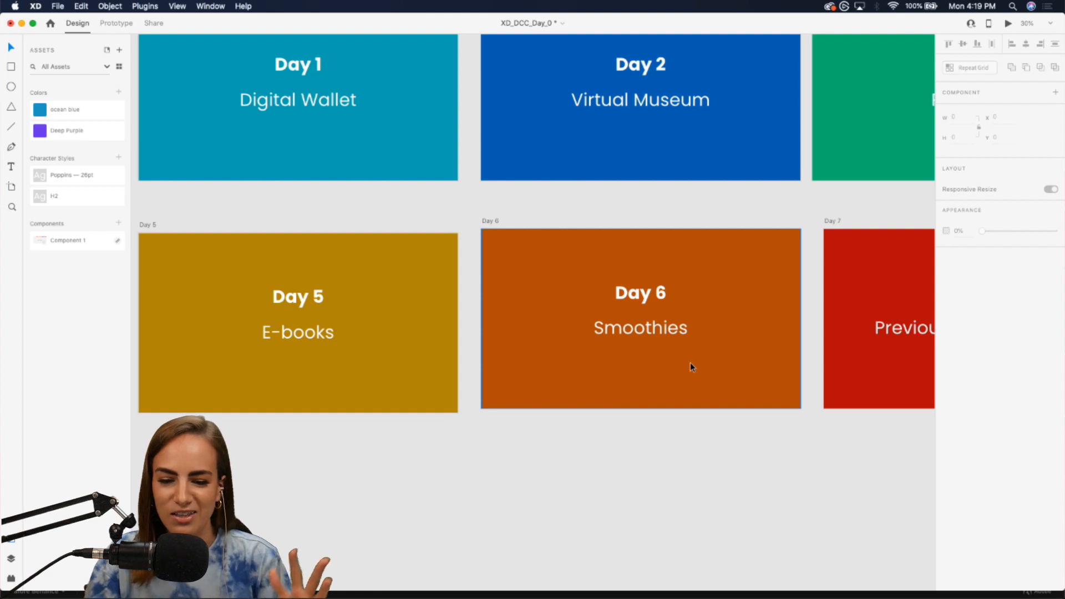
{"action": "scroll", "coordinate": [691, 367], "scroll_direction": "right", "scroll_amount": 3}
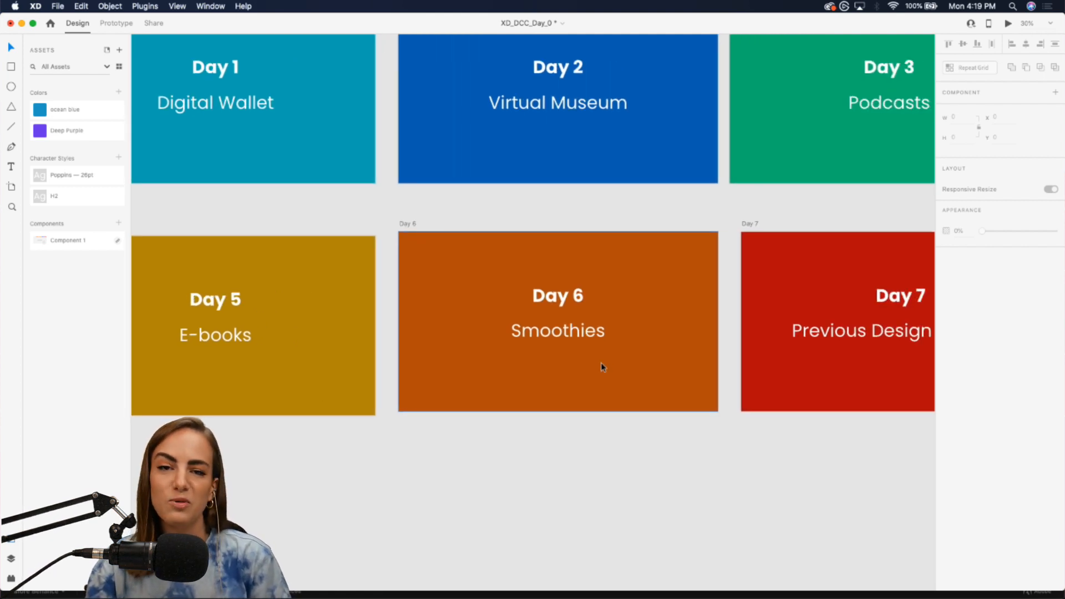
{"action": "scroll", "coordinate": [601, 366], "scroll_direction": "right", "scroll_amount": 1}
{"action": "scroll", "coordinate": [601, 367], "scroll_direction": "up", "scroll_amount": 1}
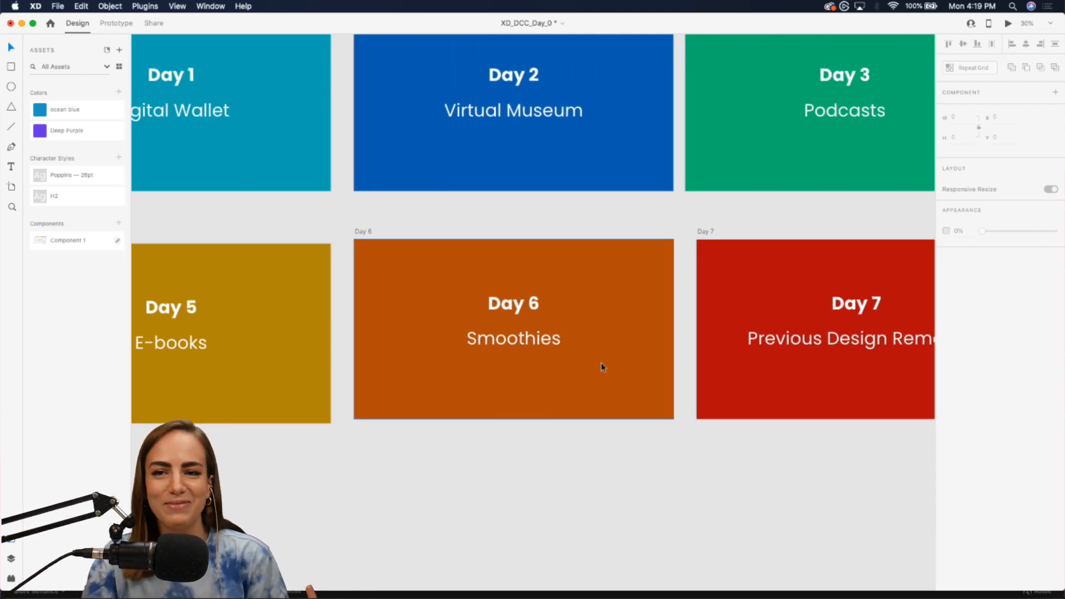
{"action": "scroll", "coordinate": [704, 316], "scroll_direction": "right", "scroll_amount": 2}
{"action": "scroll", "coordinate": [704, 317], "scroll_direction": "right", "scroll_amount": 3}
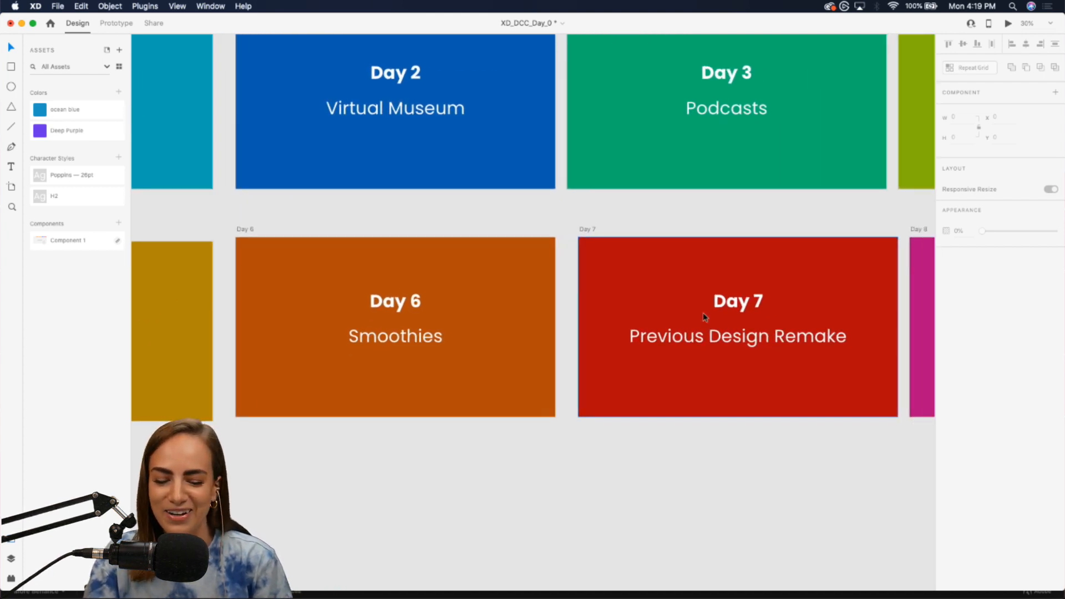
{"action": "scroll", "coordinate": [704, 316], "scroll_direction": "right", "scroll_amount": 3}
{"action": "scroll", "coordinate": [704, 316], "scroll_direction": "right", "scroll_amount": 1}
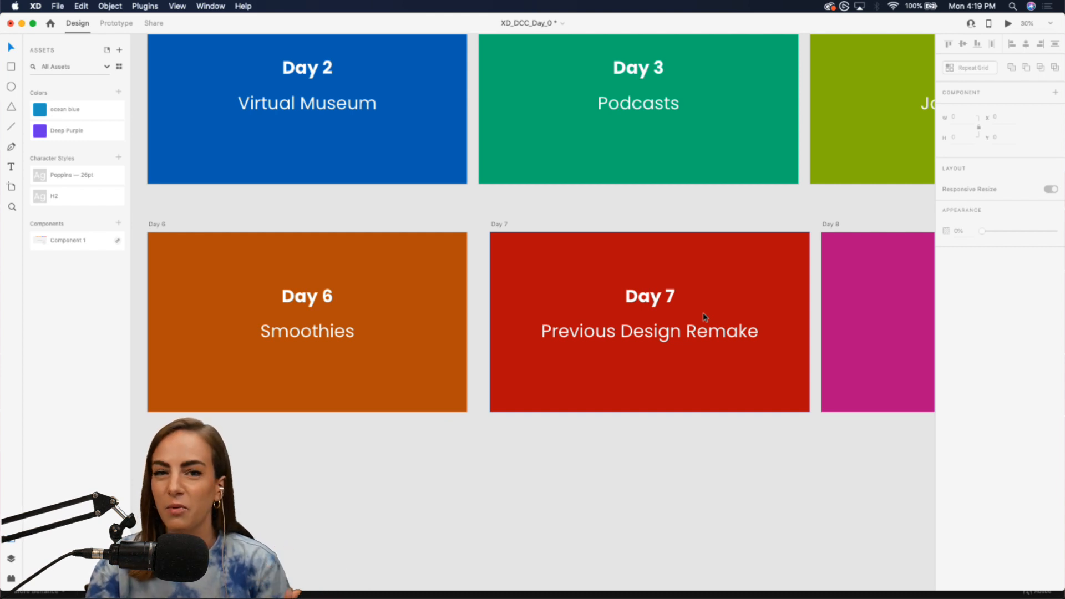
{"action": "scroll", "coordinate": [704, 317], "scroll_direction": "right", "scroll_amount": 10}
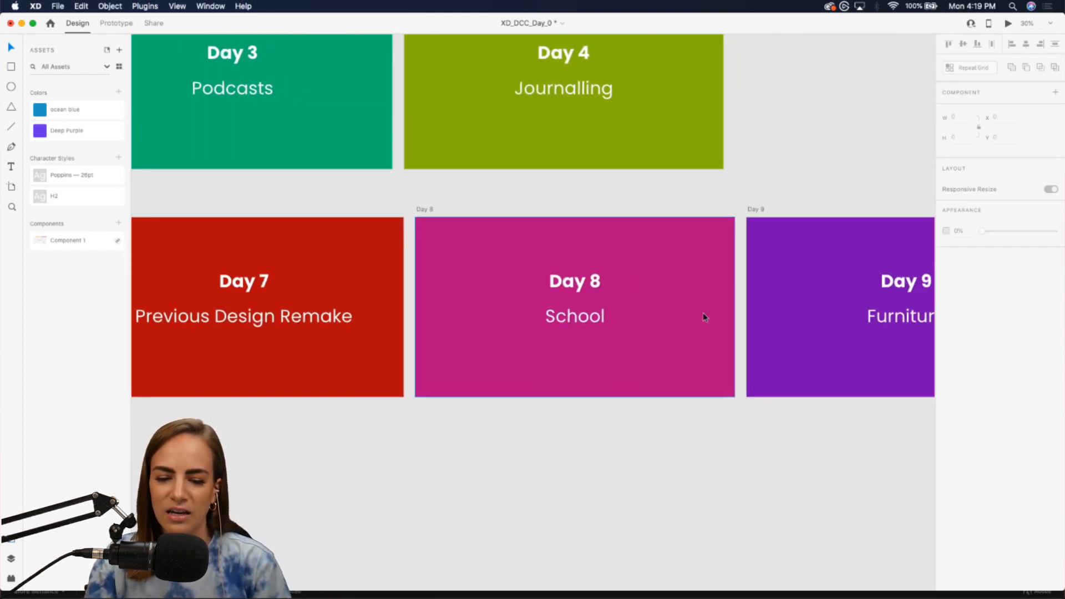
{"action": "scroll", "coordinate": [642, 320], "scroll_direction": "right", "scroll_amount": 4}
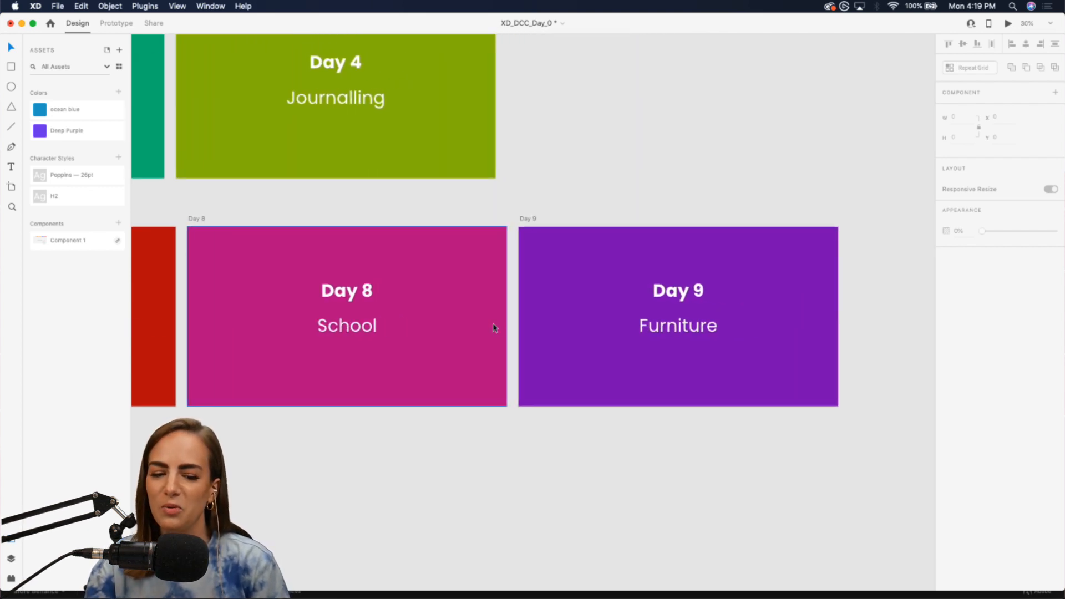
{"action": "scroll", "coordinate": [493, 327], "scroll_direction": "down", "scroll_amount": 5}
{"action": "scroll", "coordinate": [493, 327], "scroll_direction": "left", "scroll_amount": 5}
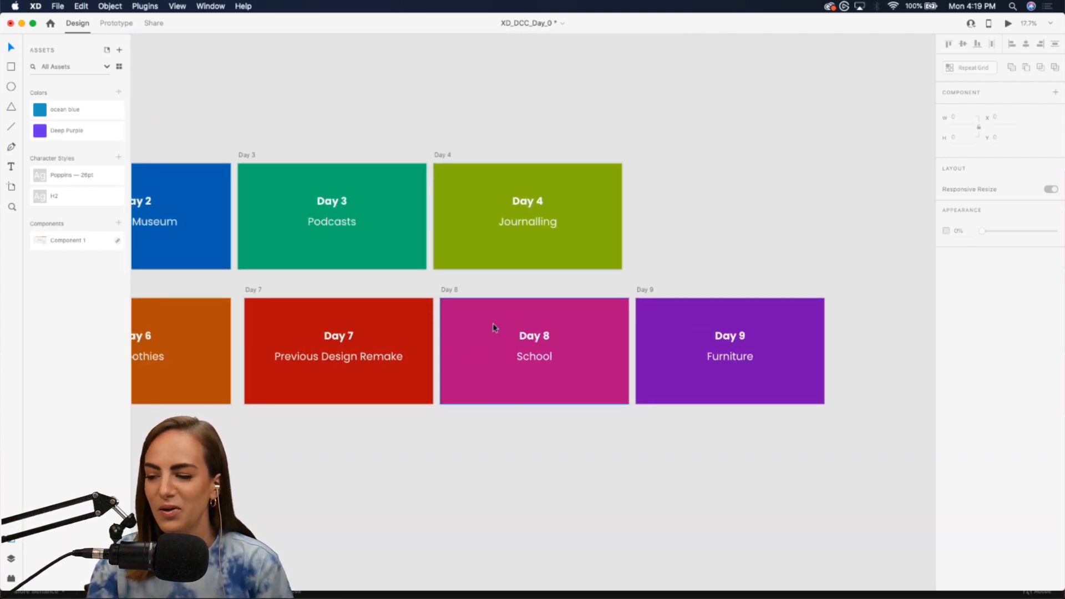
{"action": "scroll", "coordinate": [492, 327], "scroll_direction": "left", "scroll_amount": 5}
{"action": "scroll", "coordinate": [492, 328], "scroll_direction": "up", "scroll_amount": 1}
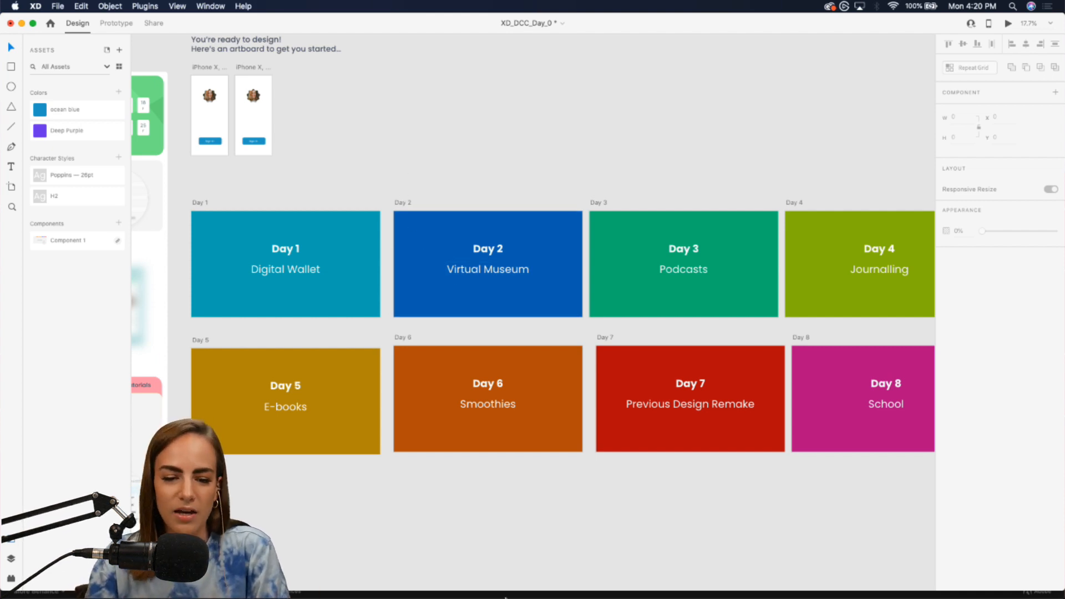
- Switch to Behance in Chrome, open the XD Daily Challenge June 2020 (WIP) project, and examine its Location Indicator brief and design
{"action": "left_click", "coordinate": [697, 582]}
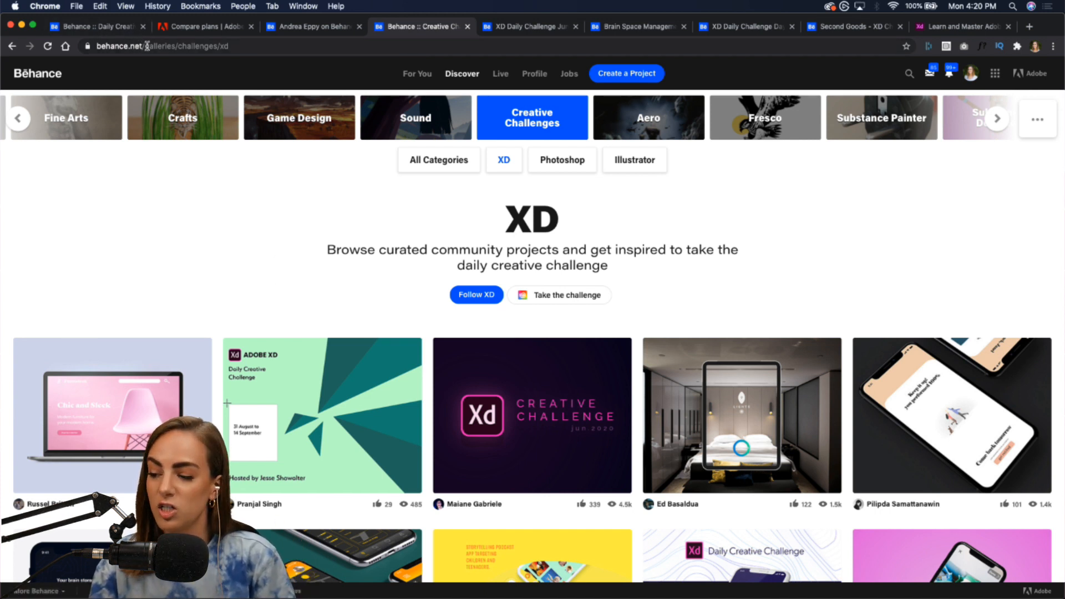
{"action": "left_click", "coordinate": [500, 26]}
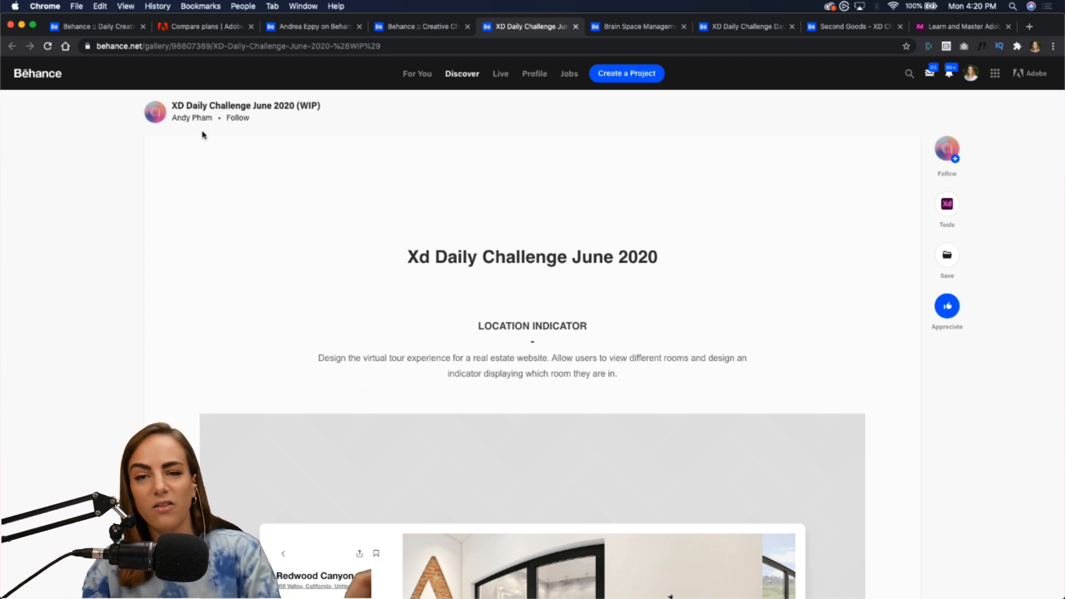
{"action": "scroll", "coordinate": [173, 235], "scroll_direction": "down", "scroll_amount": 2}
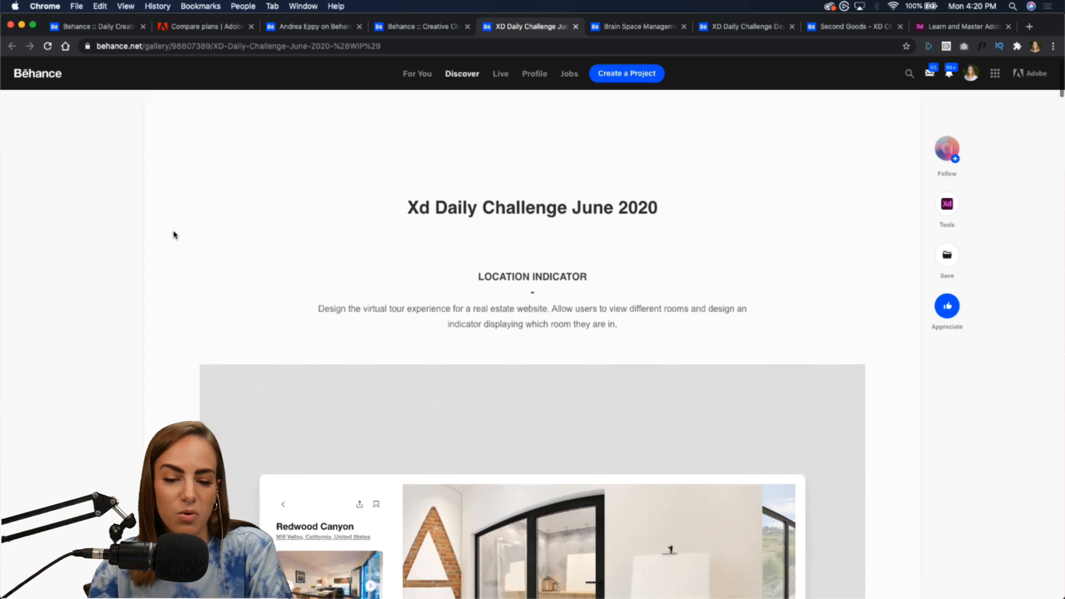
{"action": "scroll", "coordinate": [173, 236], "scroll_direction": "down", "scroll_amount": 5}
{"action": "scroll", "coordinate": [173, 235], "scroll_direction": "up", "scroll_amount": 6}
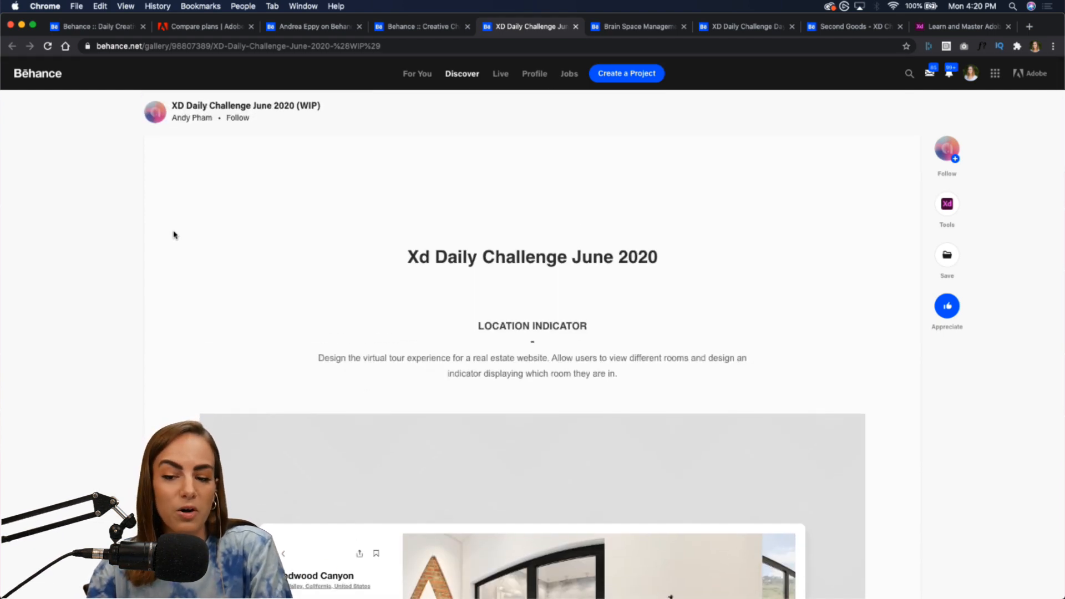
{"action": "scroll", "coordinate": [173, 236], "scroll_direction": "down", "scroll_amount": 5}
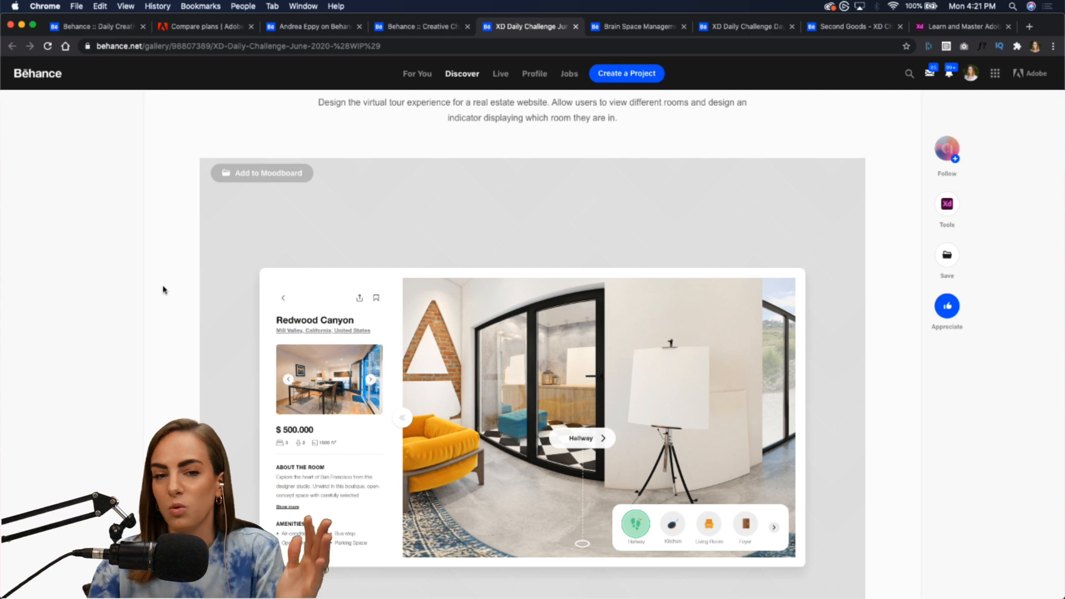
{"action": "scroll", "coordinate": [162, 290], "scroll_direction": "up", "scroll_amount": 5}
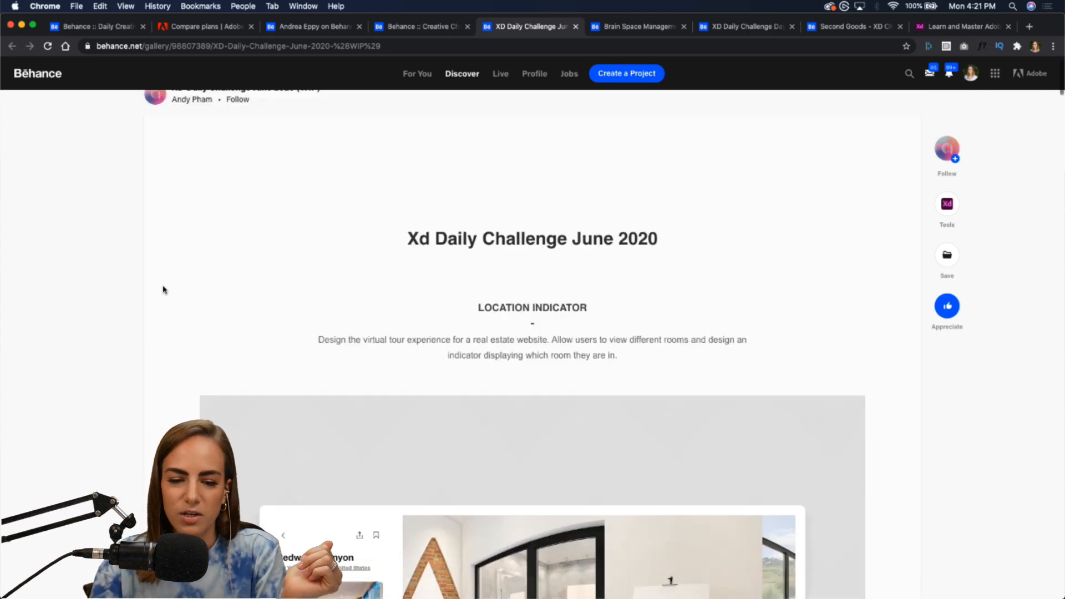
- Look through the virtual tour, Progress Meter and bird website designs in the June 2020 project and return to its start
{"action": "scroll", "coordinate": [585, 309], "scroll_direction": "down", "scroll_amount": 10}
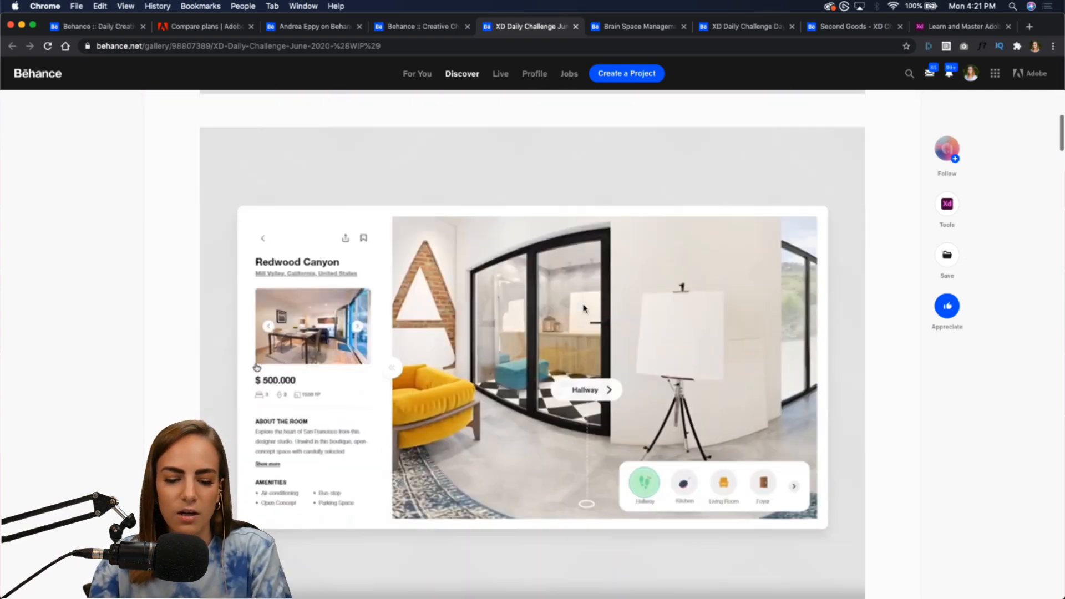
{"action": "scroll", "coordinate": [584, 308], "scroll_direction": "down", "scroll_amount": 7}
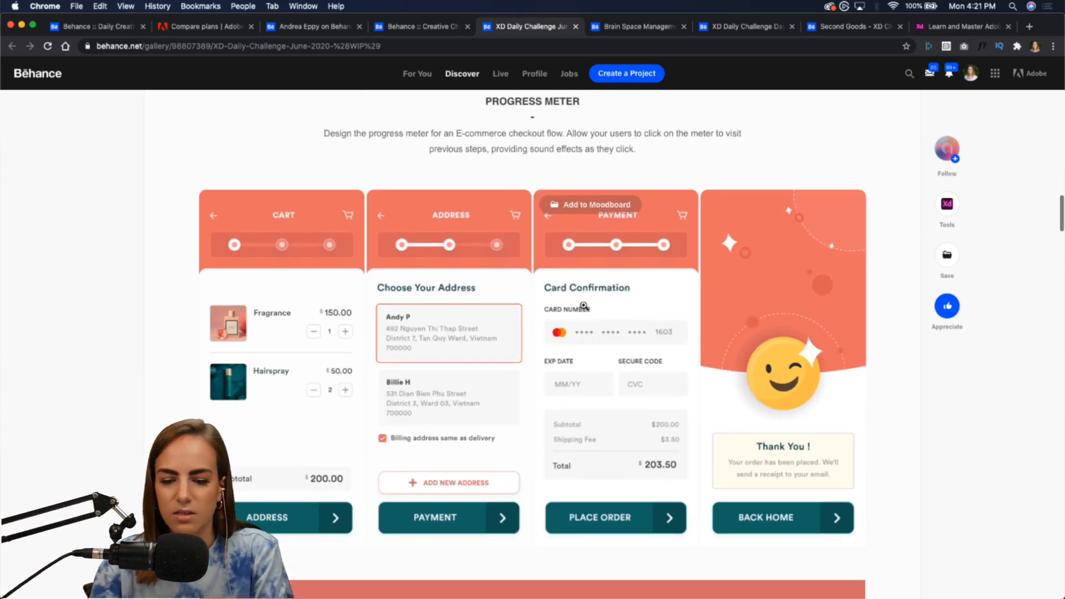
{"action": "scroll", "coordinate": [584, 306], "scroll_direction": "down", "scroll_amount": 15}
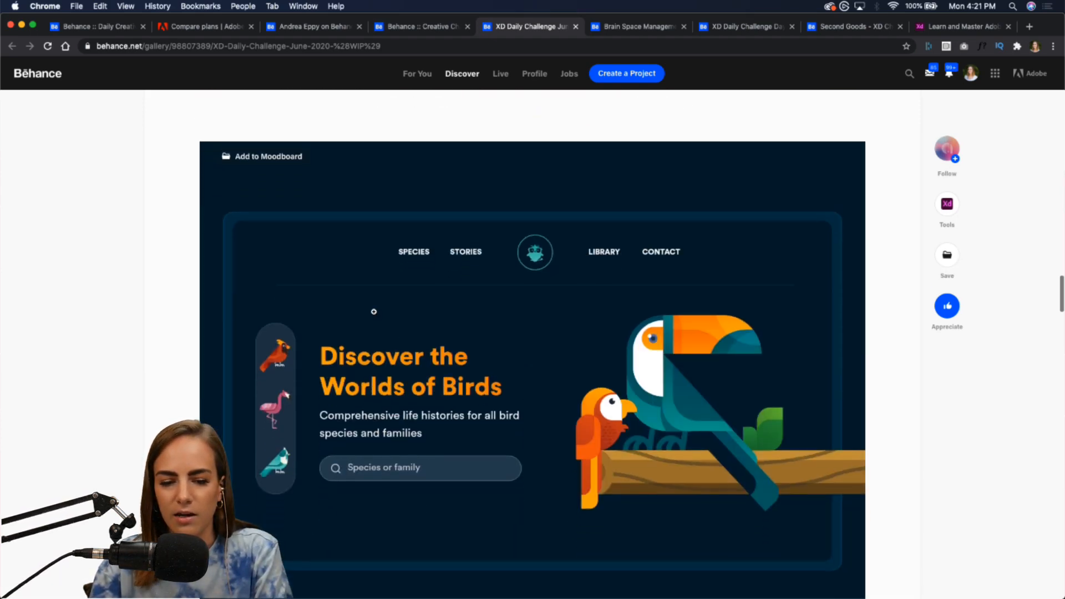
{"action": "scroll", "coordinate": [558, 317], "scroll_direction": "up", "scroll_amount": 20}
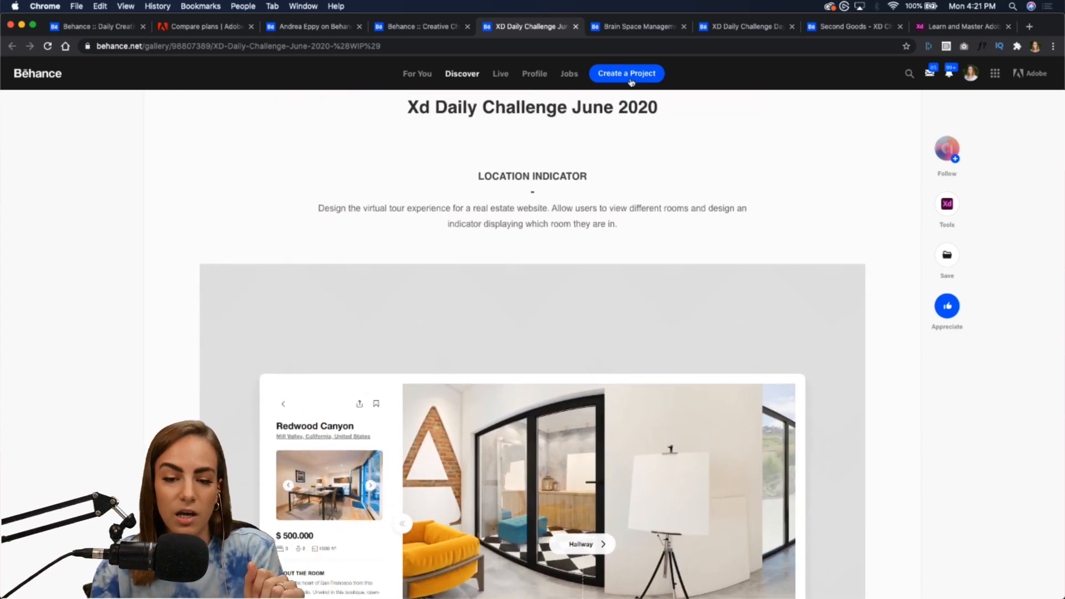
- Open the Brain Space Management App Concept project and read its introduction down to the #xddailychallenge tag
{"action": "left_click", "coordinate": [638, 26]}
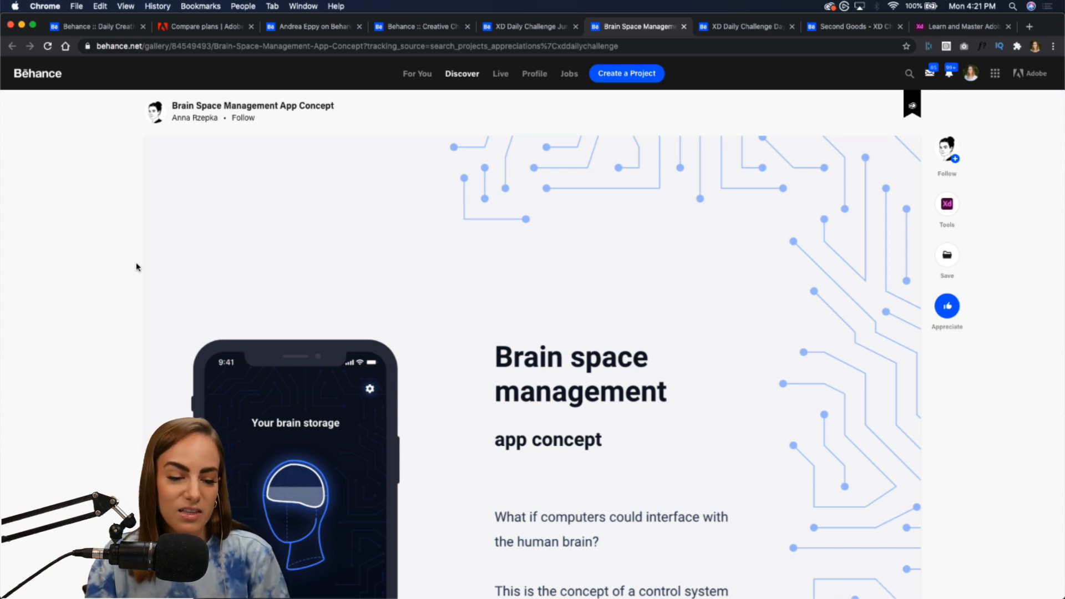
{"action": "scroll", "coordinate": [93, 295], "scroll_direction": "down", "scroll_amount": 3}
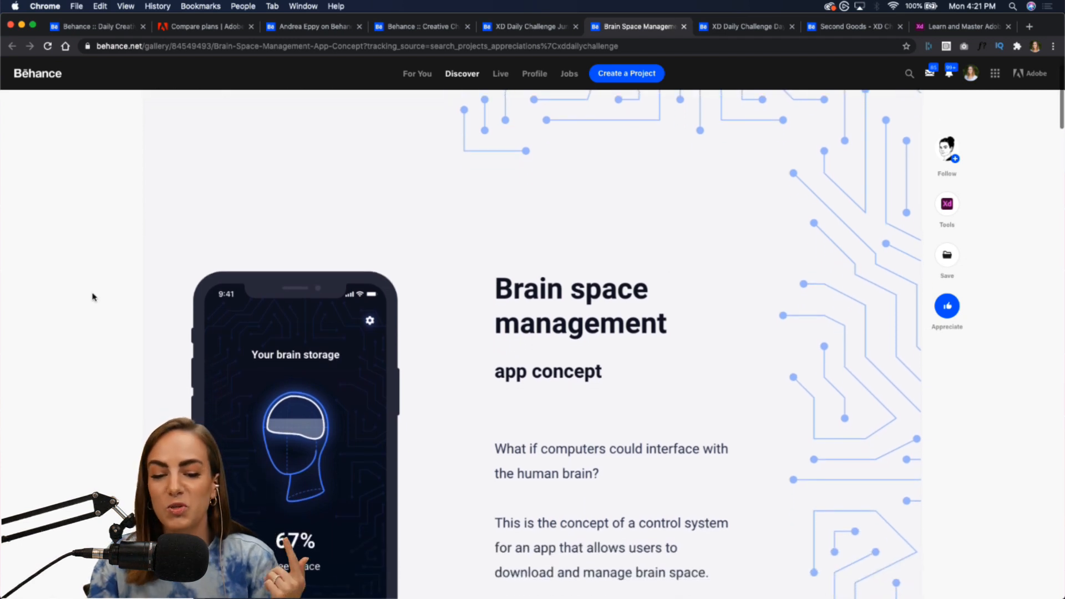
{"action": "scroll", "coordinate": [92, 296], "scroll_direction": "down", "scroll_amount": 2}
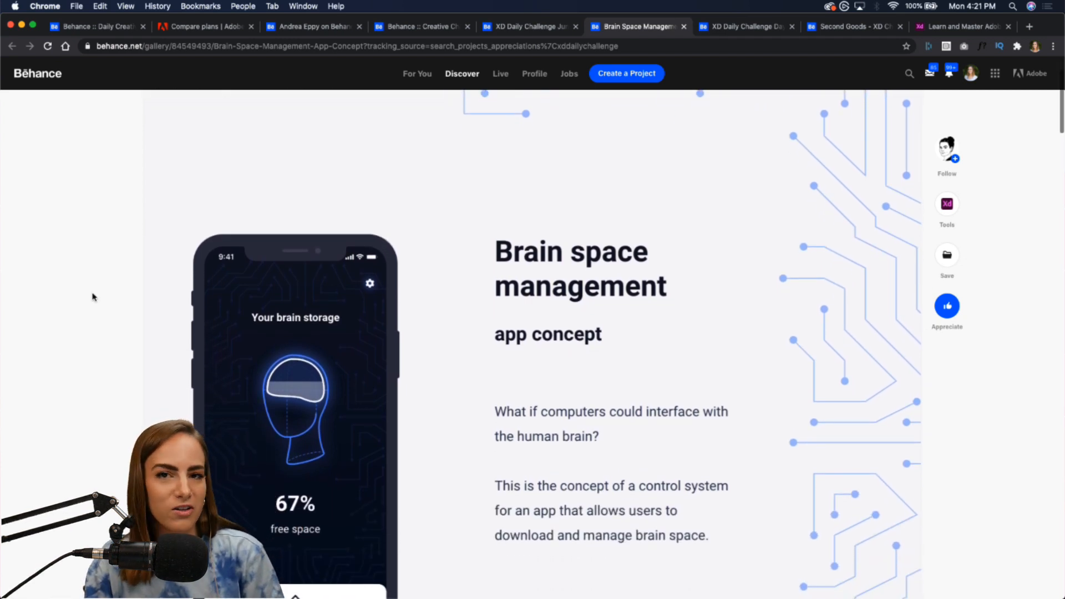
{"action": "scroll", "coordinate": [93, 297], "scroll_direction": "down", "scroll_amount": 2}
{"action": "scroll", "coordinate": [93, 296], "scroll_direction": "down", "scroll_amount": 2}
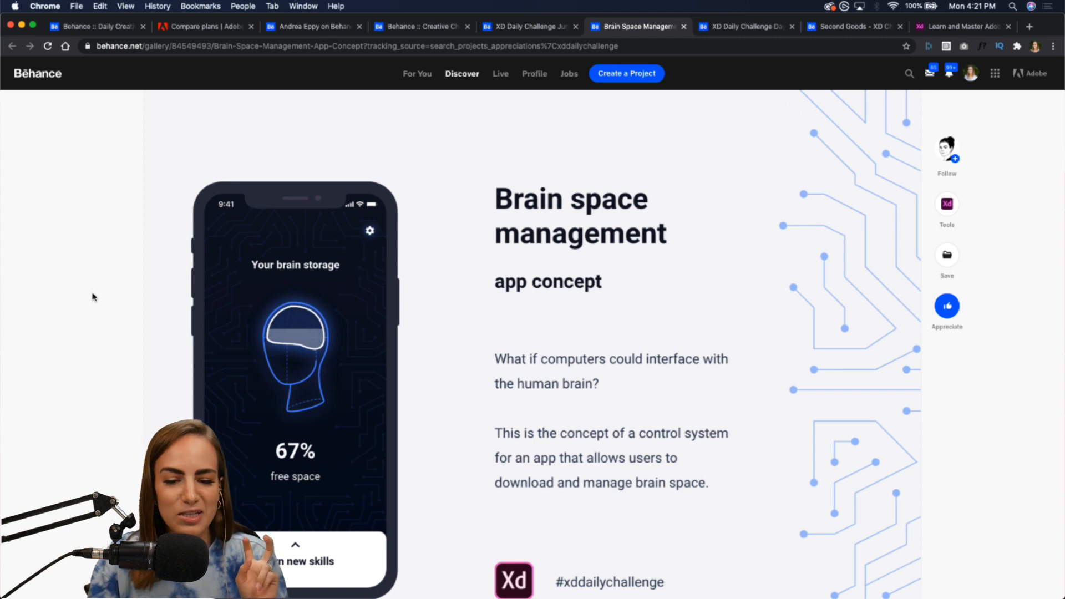
{"action": "scroll", "coordinate": [93, 296], "scroll_direction": "down", "scroll_amount": 2}
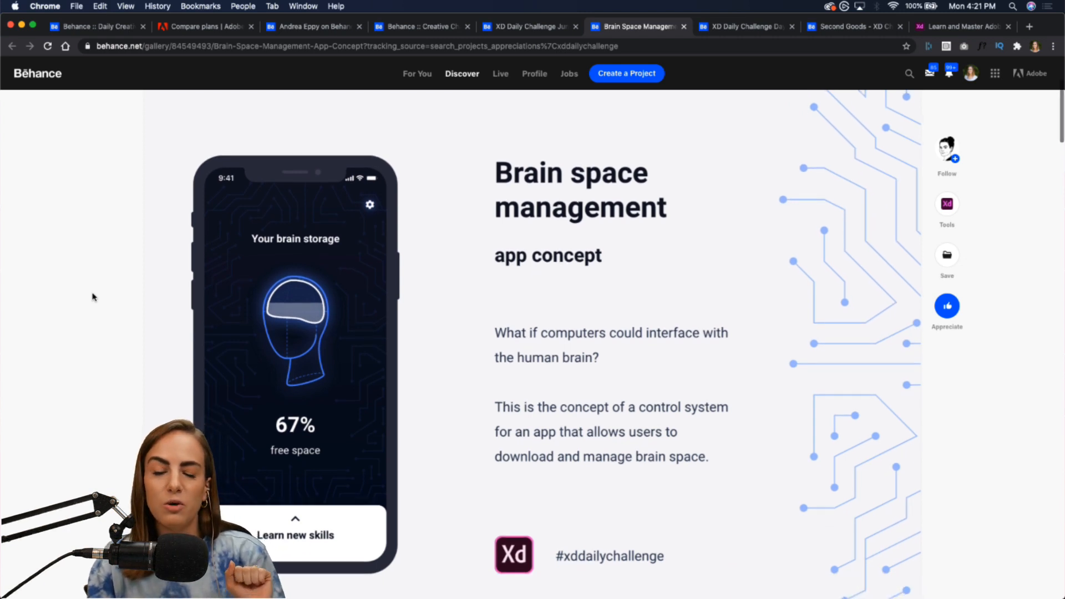
{"action": "scroll", "coordinate": [93, 297], "scroll_direction": "down", "scroll_amount": 8}
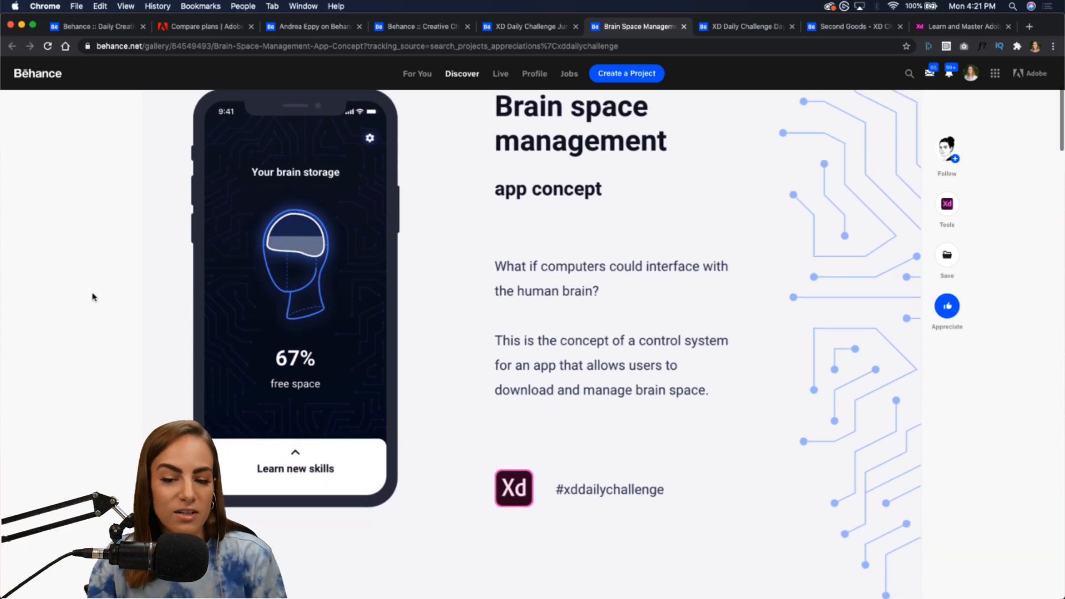
- Examine the brain storage and skills screen mockups and continue to the end of the Brain Space Management project
{"action": "scroll", "coordinate": [93, 296], "scroll_direction": "down", "scroll_amount": 10}
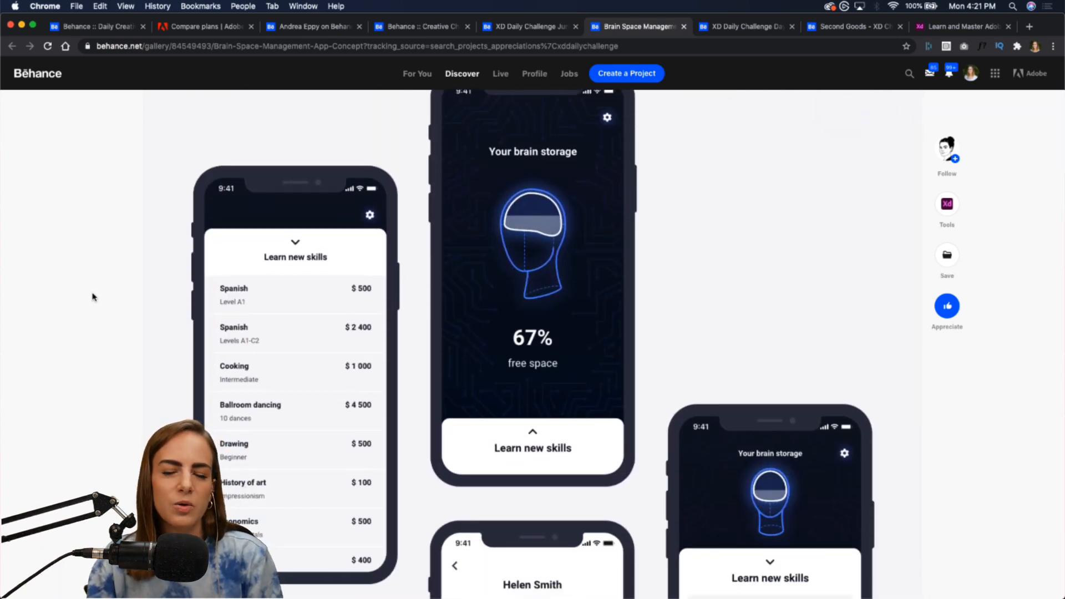
{"action": "scroll", "coordinate": [93, 297], "scroll_direction": "down", "scroll_amount": 2}
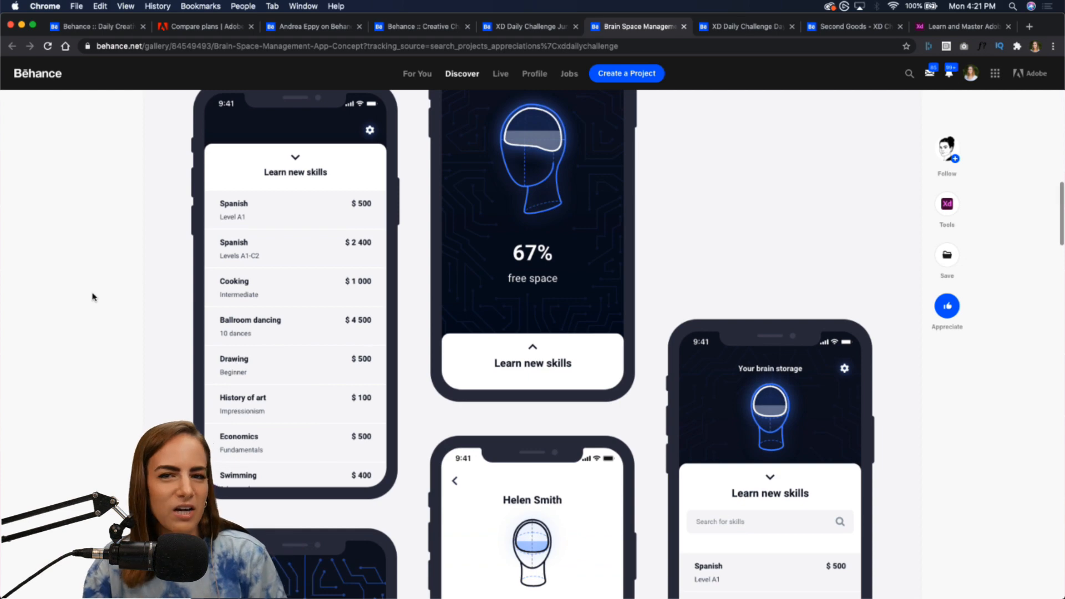
{"action": "scroll", "coordinate": [93, 297], "scroll_direction": "down", "scroll_amount": 5}
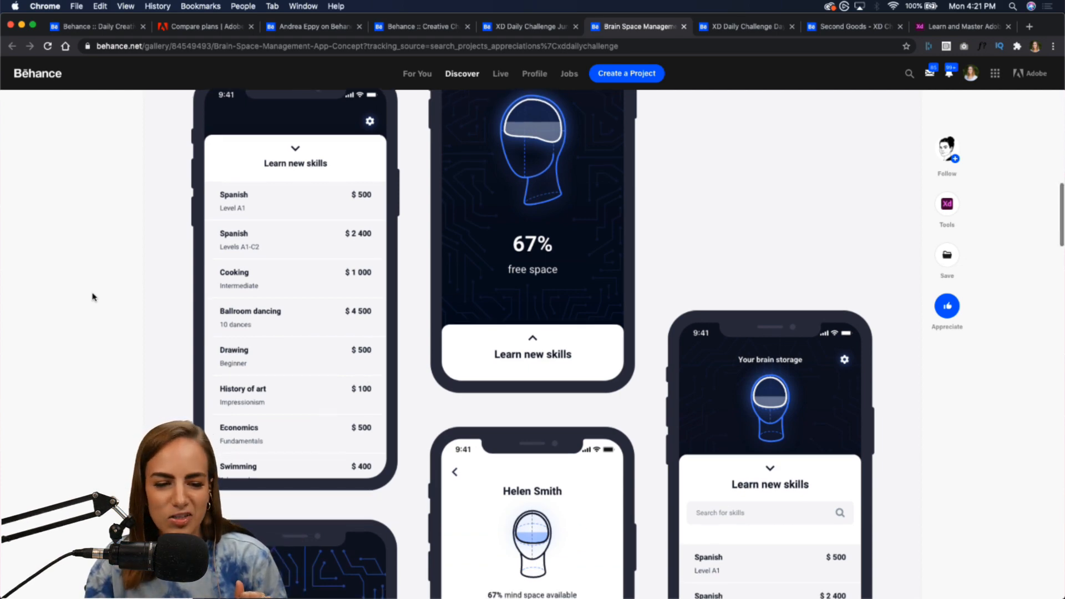
{"action": "scroll", "coordinate": [93, 297], "scroll_direction": "down", "scroll_amount": 5}
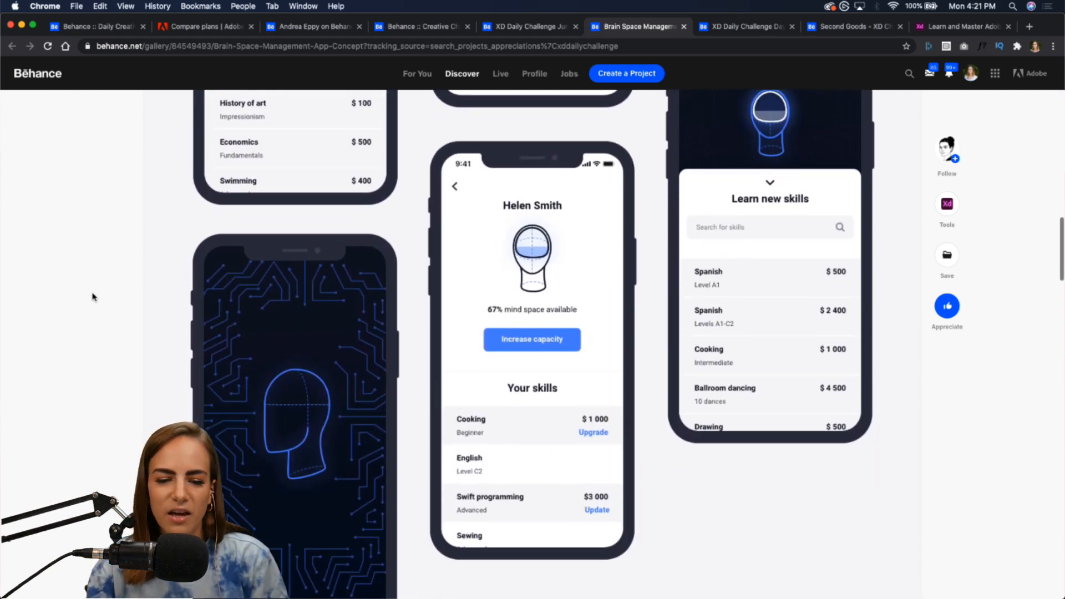
{"action": "scroll", "coordinate": [92, 297], "scroll_direction": "up", "scroll_amount": 3}
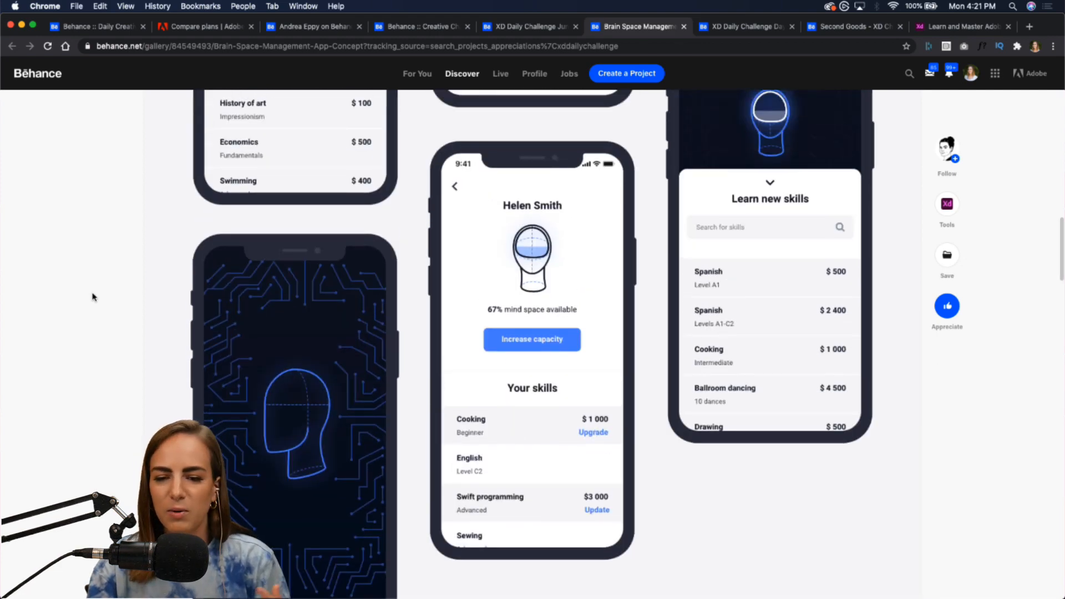
{"action": "scroll", "coordinate": [92, 297], "scroll_direction": "down", "scroll_amount": 5}
{"action": "scroll", "coordinate": [92, 297], "scroll_direction": "down", "scroll_amount": 20}
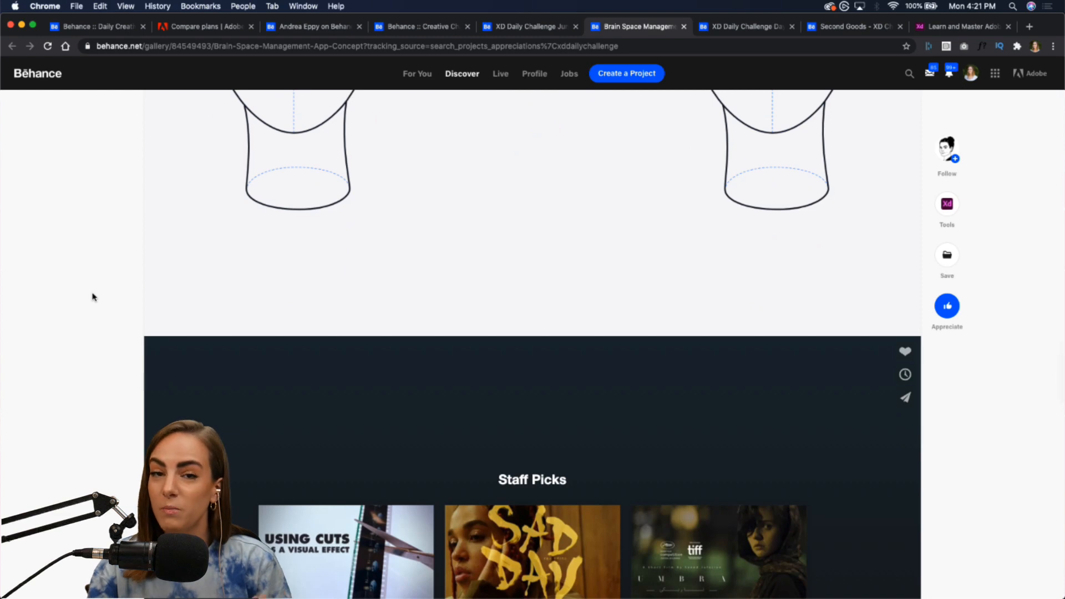
{"action": "scroll", "coordinate": [92, 297], "scroll_direction": "down", "scroll_amount": 7}
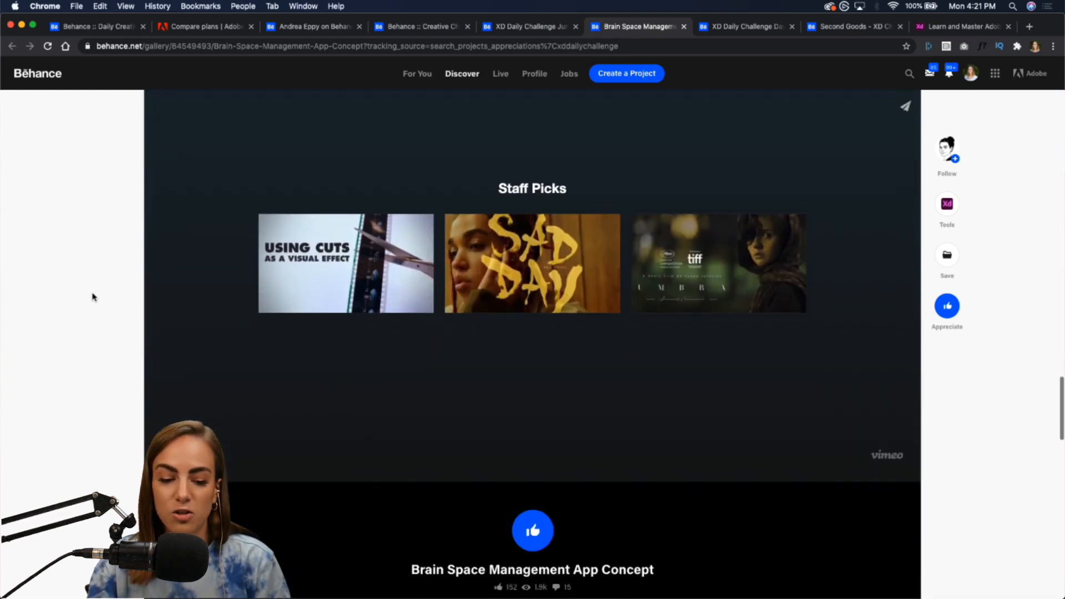
- Go back through the Brain Space Management project to its title and introduction
{"action": "scroll", "coordinate": [93, 297], "scroll_direction": "up", "scroll_amount": 15}
{"action": "scroll", "coordinate": [93, 296], "scroll_direction": "up", "scroll_amount": 10}
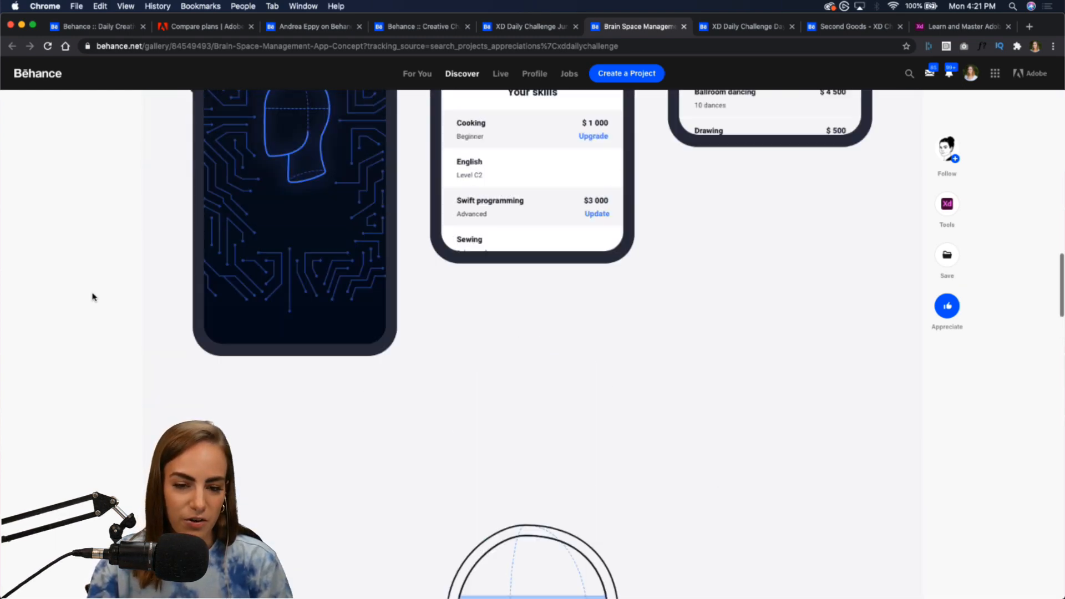
{"action": "scroll", "coordinate": [92, 296], "scroll_direction": "up", "scroll_amount": 10}
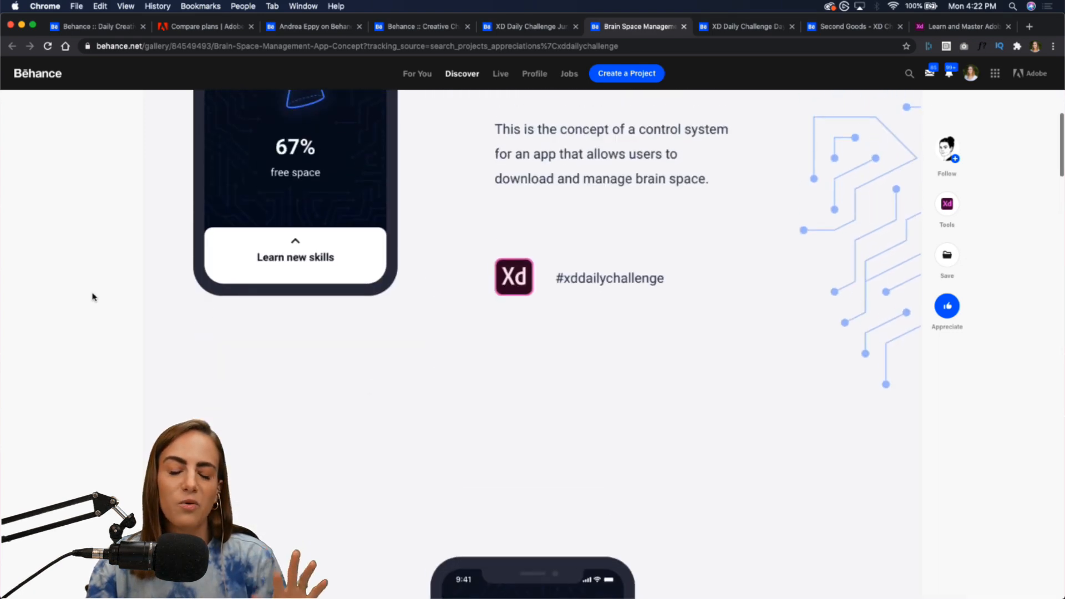
{"action": "scroll", "coordinate": [92, 297], "scroll_direction": "up", "scroll_amount": 3}
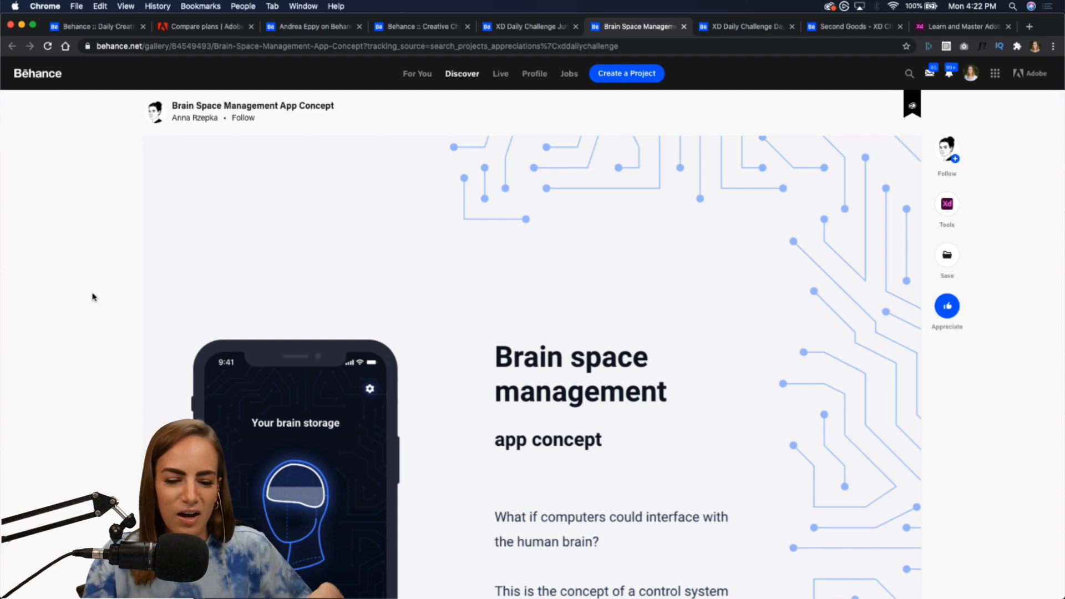
{"action": "scroll", "coordinate": [93, 296], "scroll_direction": "down", "scroll_amount": 1}
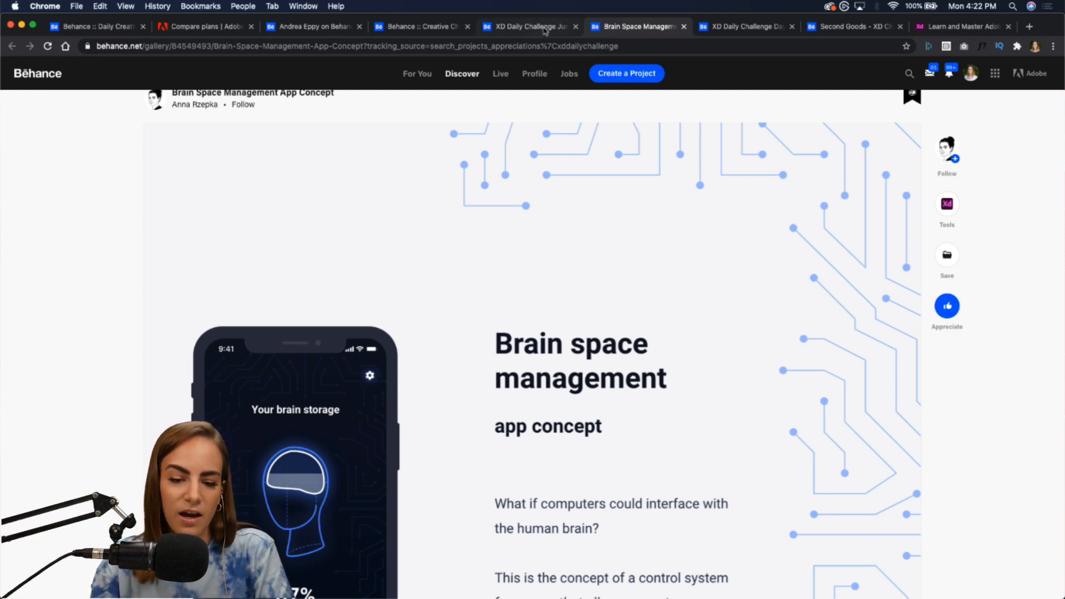
- Try collapsing the property details in the June 2020 project's interactive virtual tour prototype, close it, and view the Progress Meter screens
{"action": "left_click", "coordinate": [545, 28]}
{"action": "scroll", "coordinate": [144, 411], "scroll_direction": "down", "scroll_amount": 10}
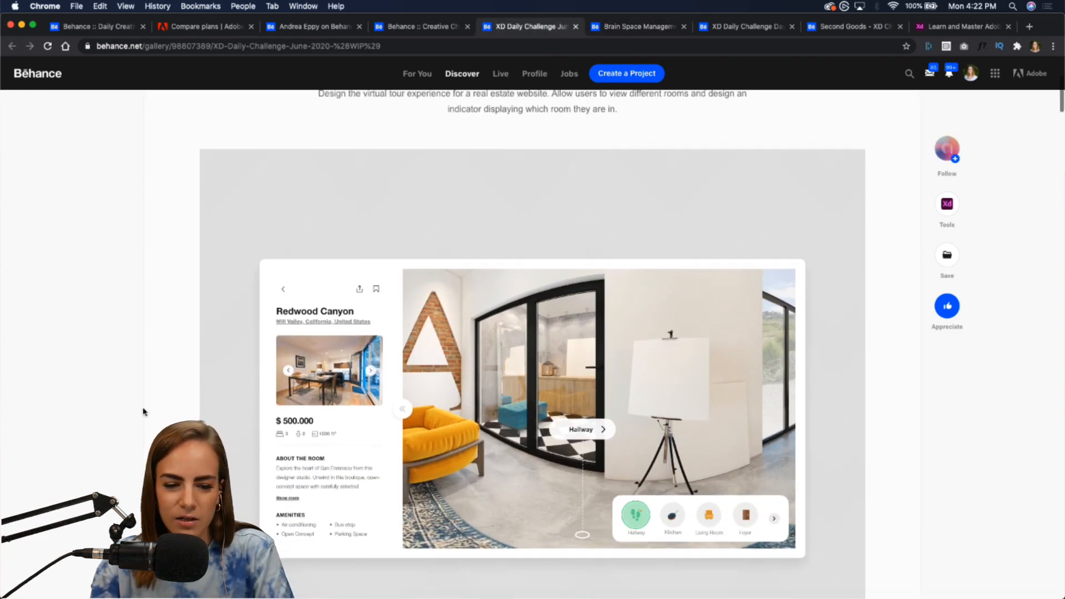
{"action": "scroll", "coordinate": [143, 411], "scroll_direction": "down", "scroll_amount": 13}
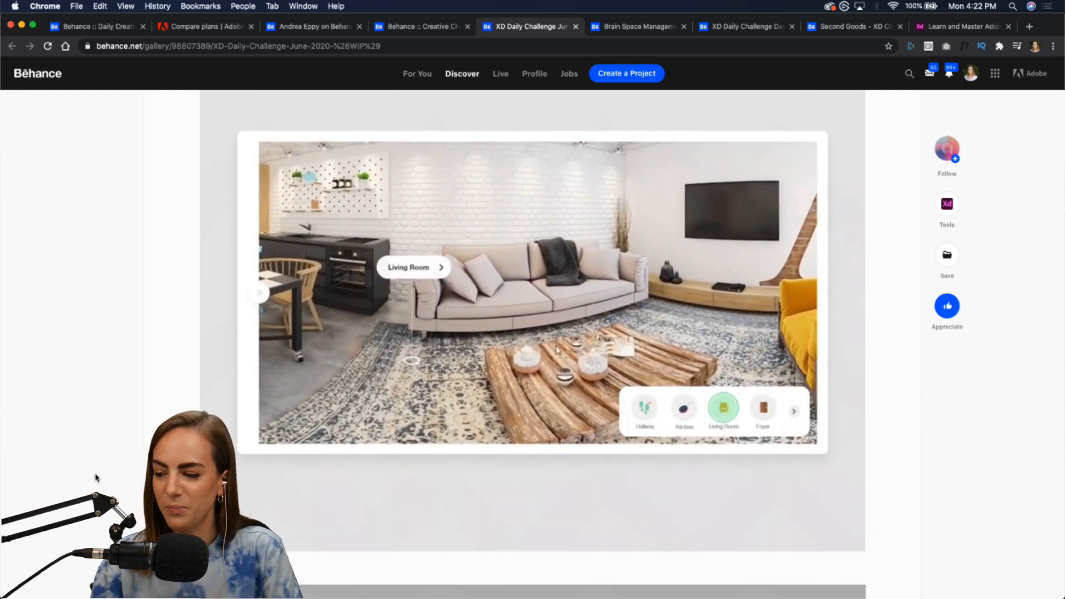
{"action": "scroll", "coordinate": [96, 478], "scroll_direction": "down", "scroll_amount": 10}
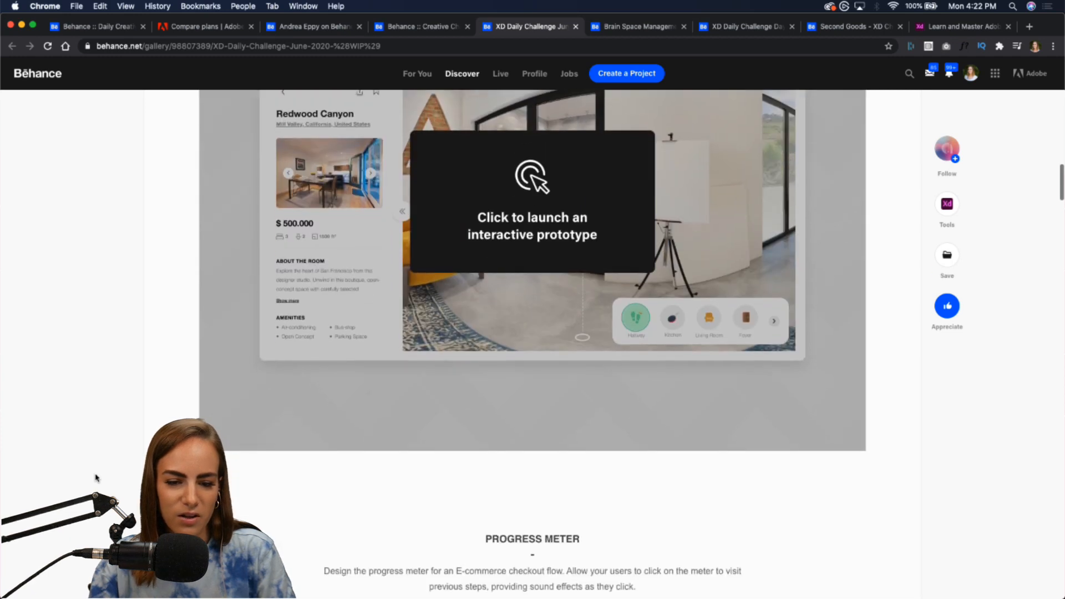
{"action": "scroll", "coordinate": [96, 477], "scroll_direction": "up", "scroll_amount": 3}
{"action": "left_click", "coordinate": [518, 248]}
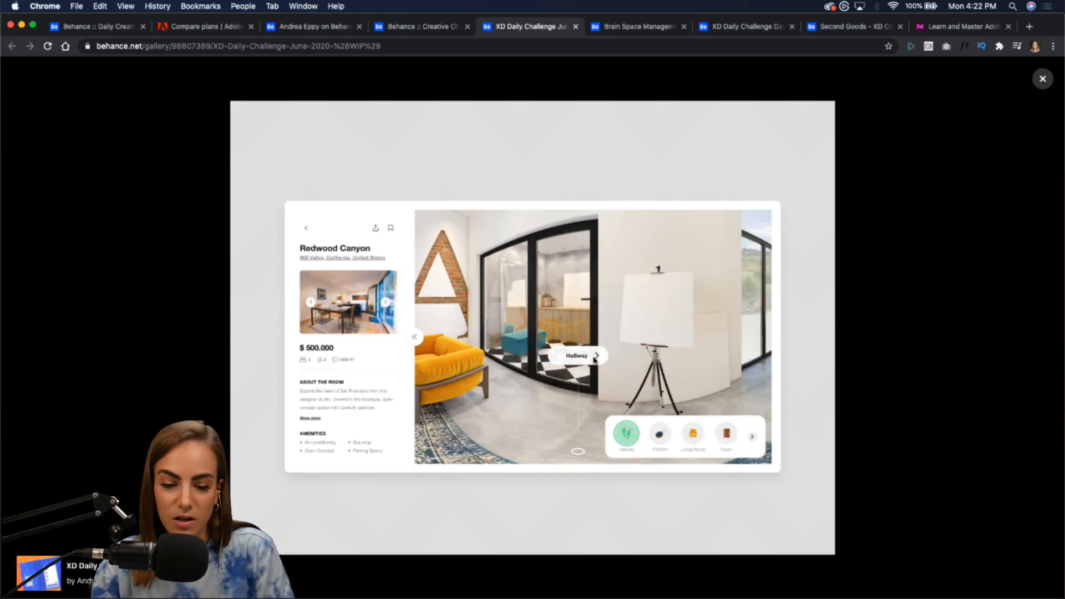
{"action": "left_click", "coordinate": [414, 336]}
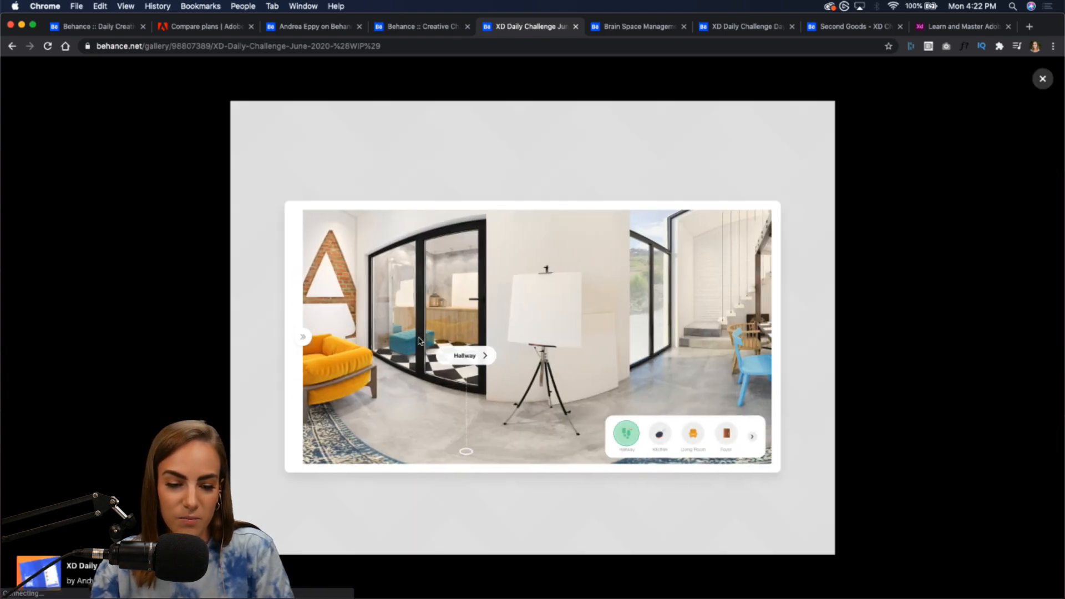
{"action": "left_click", "coordinate": [1043, 79]}
{"action": "scroll", "coordinate": [181, 379], "scroll_direction": "down", "scroll_amount": 8}
{"action": "scroll", "coordinate": [181, 379], "scroll_direction": "down", "scroll_amount": 3}
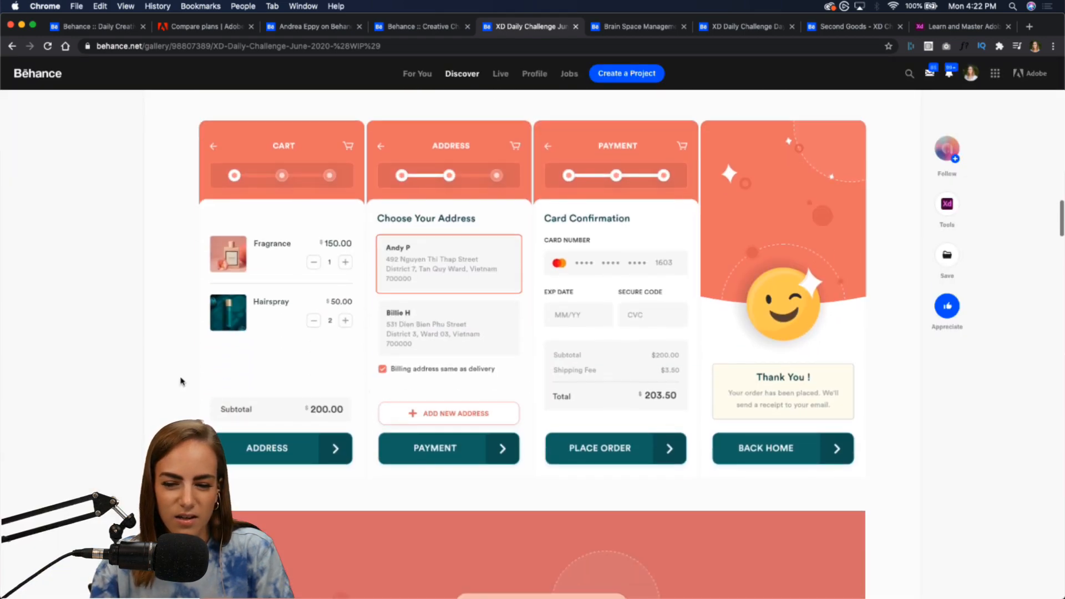
- Open the XD Daily Challenge Day 1 smart mirror project and view its cover image down to the Challenge brief
{"action": "left_click", "coordinate": [761, 27]}
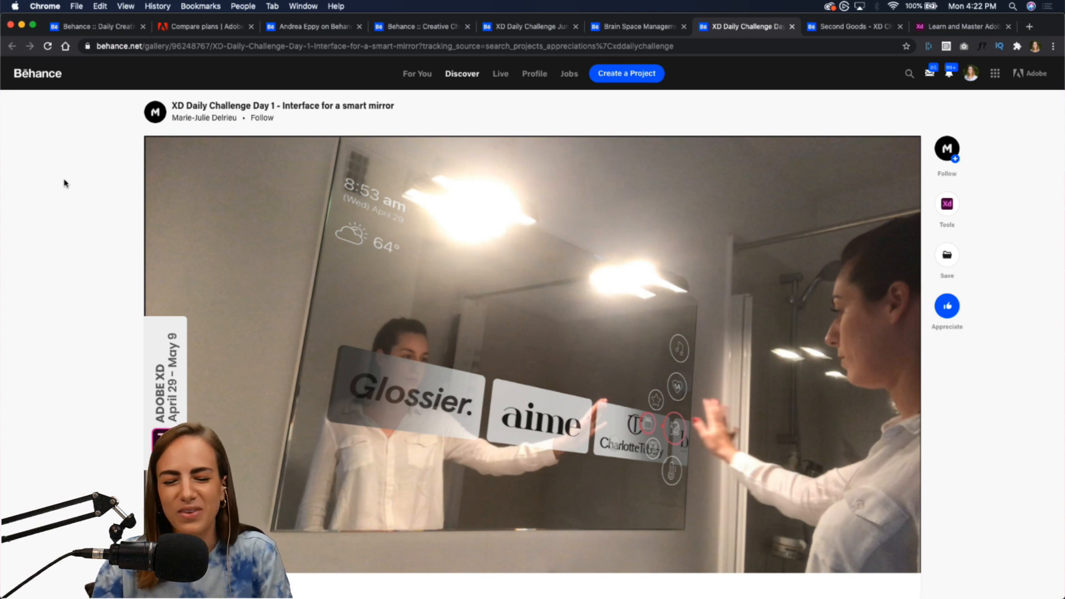
{"action": "scroll", "coordinate": [64, 183], "scroll_direction": "down", "scroll_amount": 1}
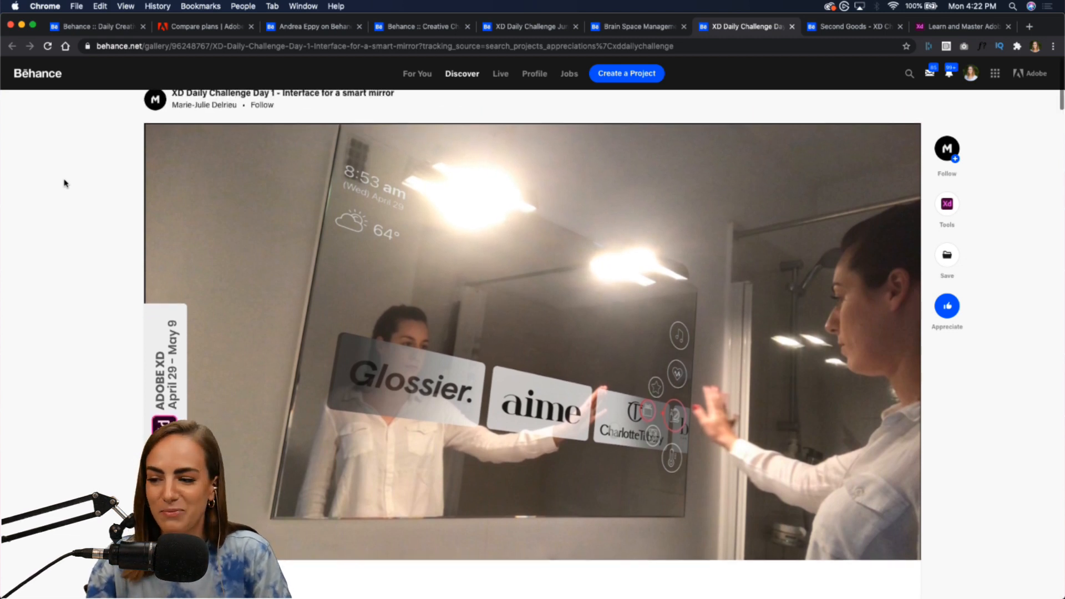
{"action": "scroll", "coordinate": [64, 184], "scroll_direction": "up", "scroll_amount": 1}
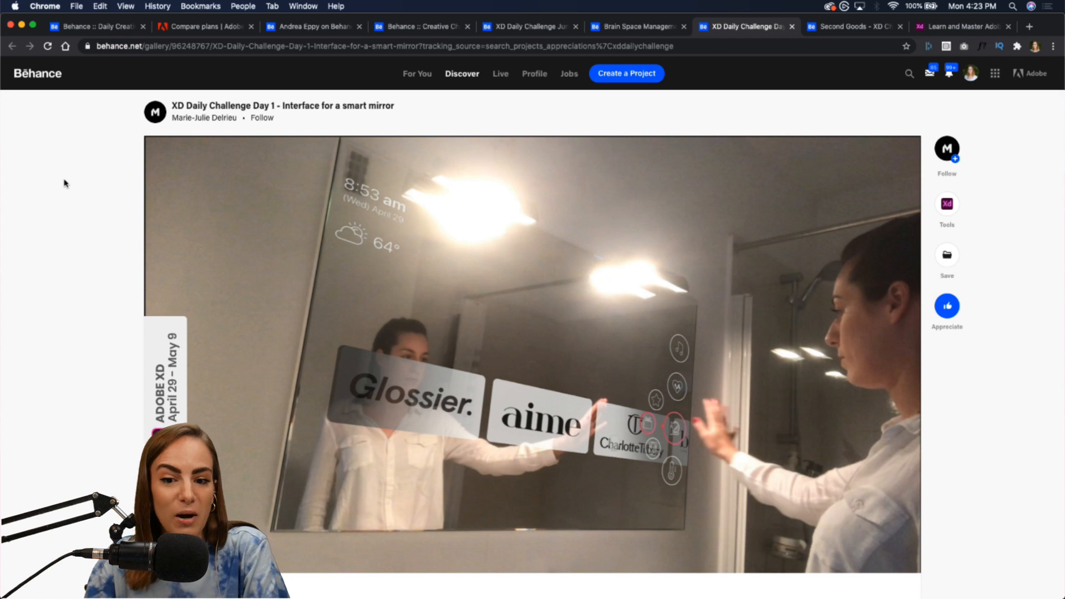
{"action": "scroll", "coordinate": [64, 183], "scroll_direction": "down", "scroll_amount": 5}
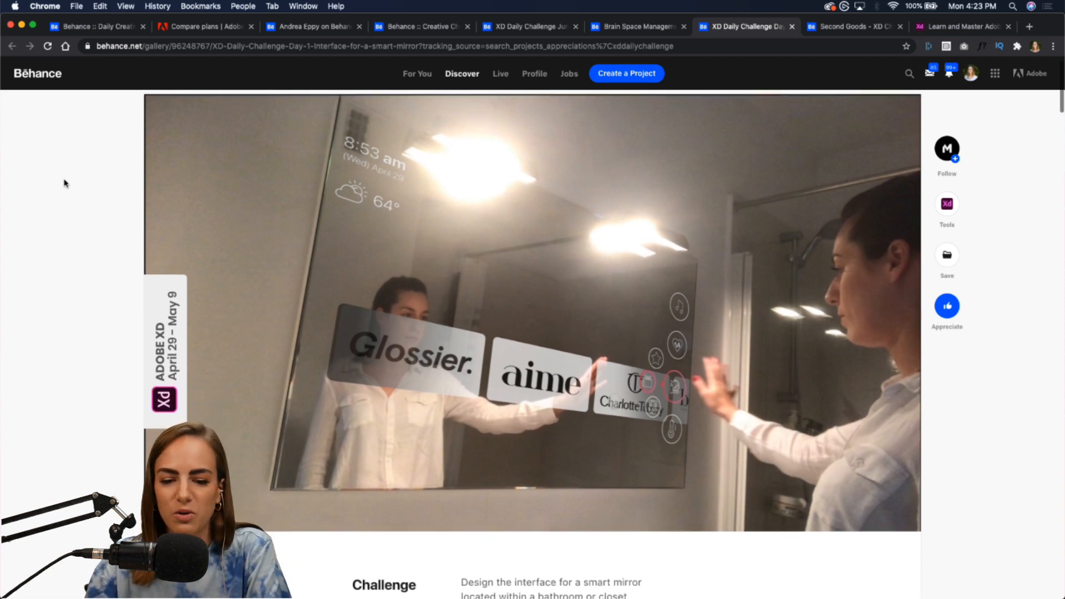
{"action": "scroll", "coordinate": [64, 183], "scroll_direction": "down", "scroll_amount": 2}
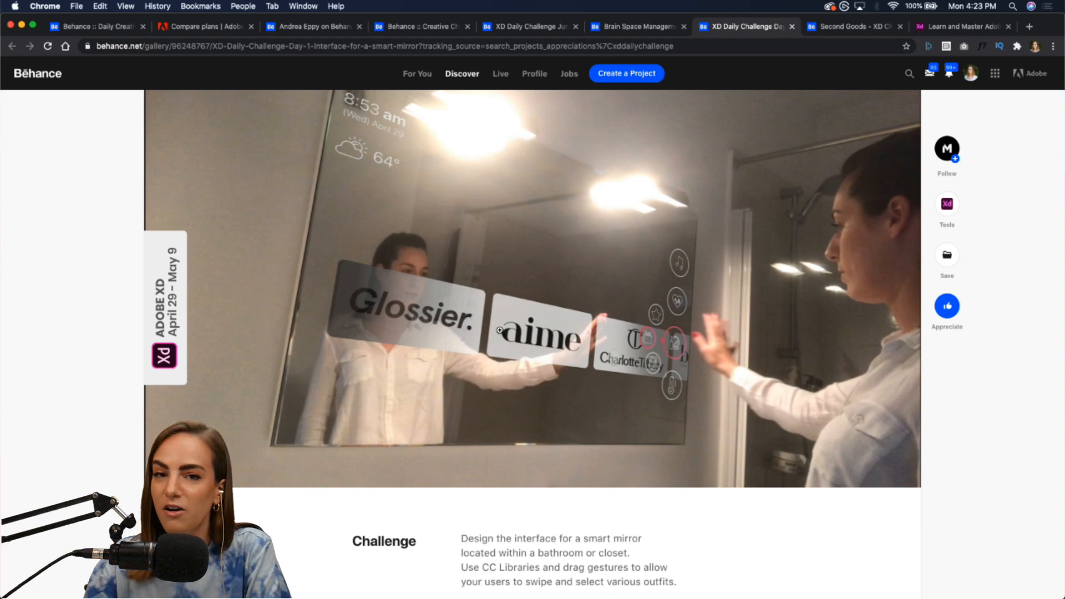
- Read the smart mirror project's My idea section and examine its diagram of mirror features
{"action": "scroll", "coordinate": [69, 401], "scroll_direction": "down", "scroll_amount": 15}
{"action": "scroll", "coordinate": [69, 400], "scroll_direction": "down", "scroll_amount": 5}
{"action": "scroll", "coordinate": [69, 401], "scroll_direction": "down", "scroll_amount": 2}
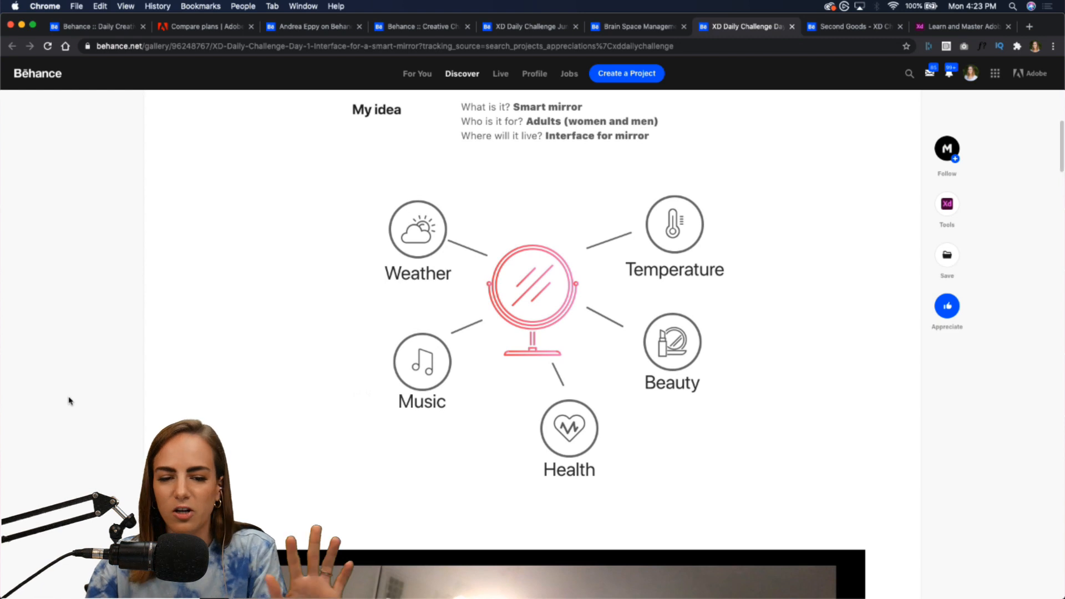
{"action": "scroll", "coordinate": [69, 401], "scroll_direction": "up", "scroll_amount": 2}
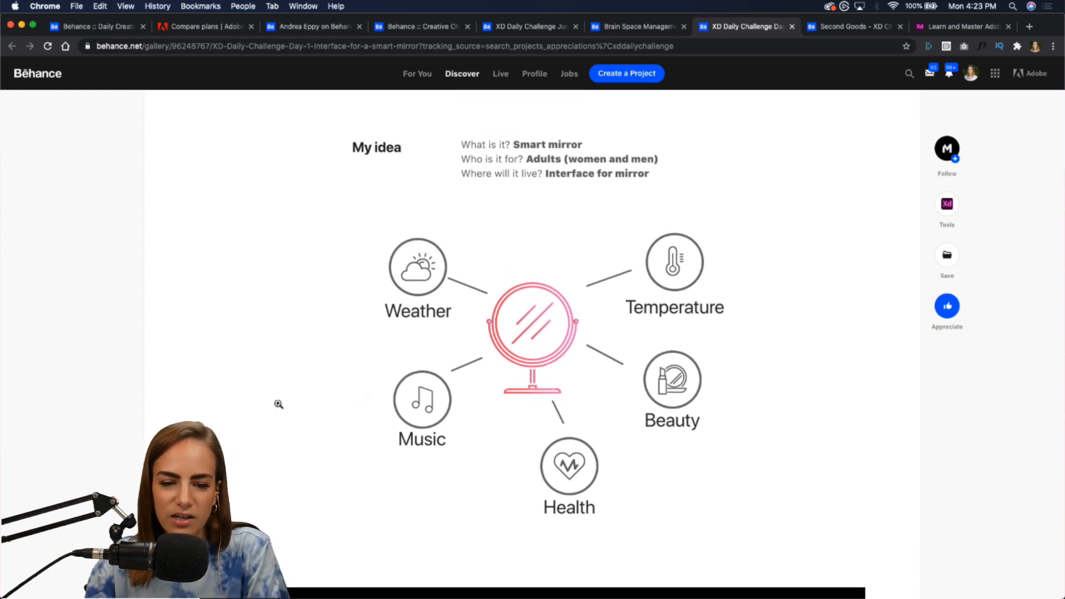
{"action": "scroll", "coordinate": [279, 405], "scroll_direction": "down", "scroll_amount": 1}
{"action": "scroll", "coordinate": [279, 404], "scroll_direction": "down", "scroll_amount": 1}
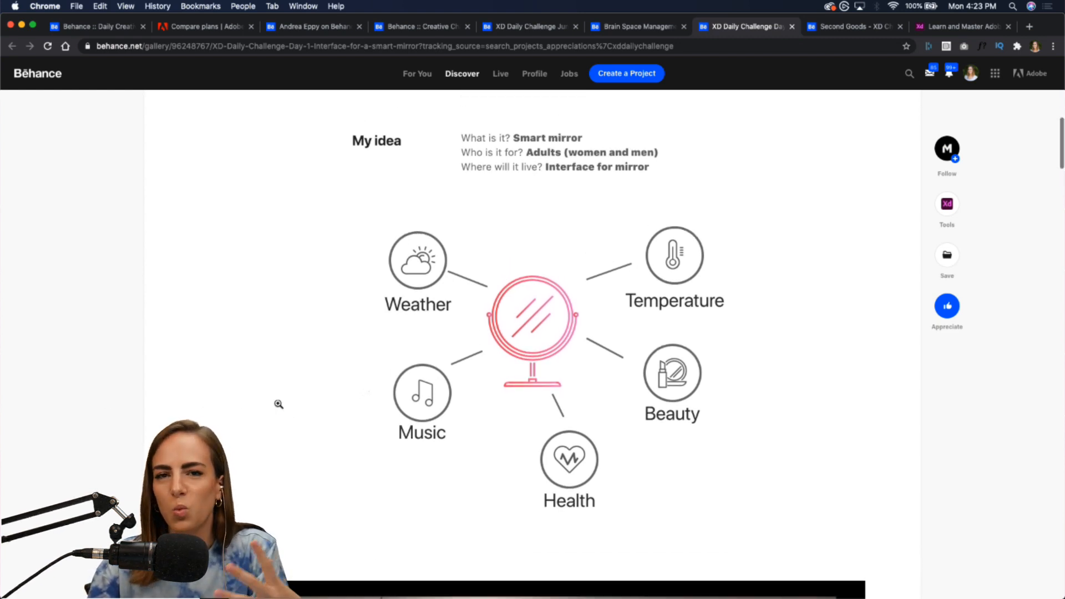
- Restart the smart mirror demo video from the beginning and watch it
{"action": "scroll", "coordinate": [278, 405], "scroll_direction": "down", "scroll_amount": 10}
{"action": "scroll", "coordinate": [279, 405], "scroll_direction": "down", "scroll_amount": 1}
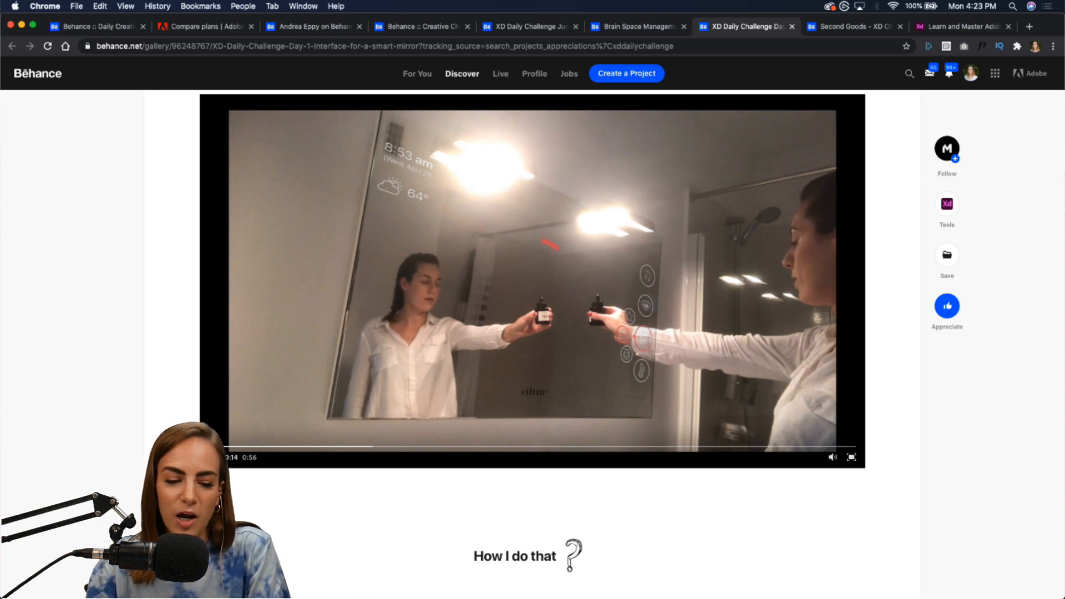
{"action": "left_click", "coordinate": [215, 457]}
{"action": "left_click", "coordinate": [214, 446]}
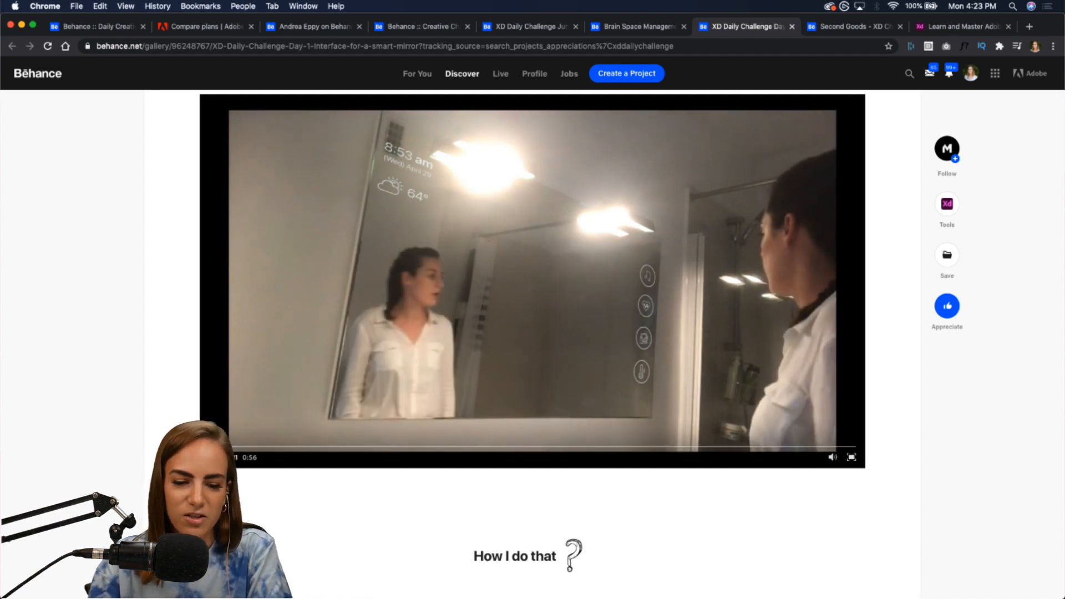
{"action": "scroll", "coordinate": [532, 344], "scroll_direction": "up", "scroll_amount": 1}
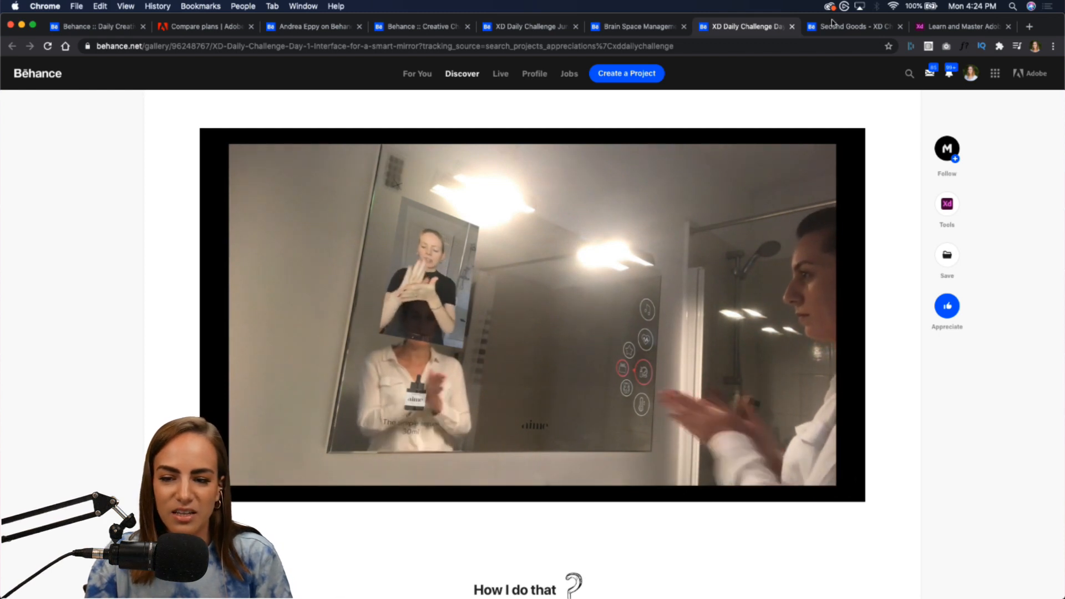
- Open the Second Goods - XD Challenge Oct 2019 project and review its prompt, color palette and typography
{"action": "left_click", "coordinate": [848, 29]}
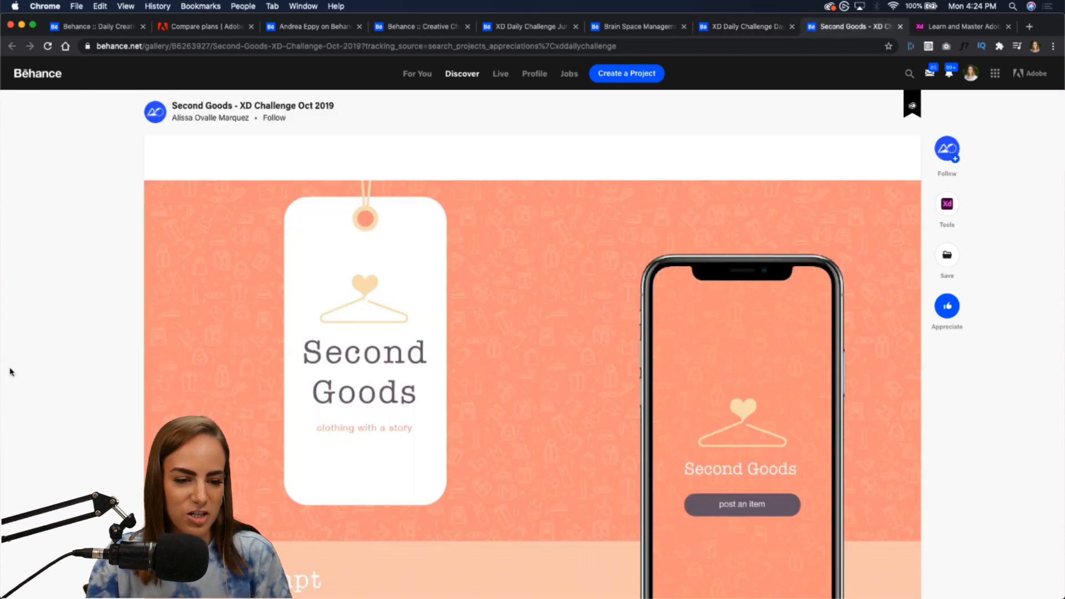
{"action": "scroll", "coordinate": [11, 372], "scroll_direction": "down", "scroll_amount": 1}
{"action": "scroll", "coordinate": [11, 372], "scroll_direction": "down", "scroll_amount": 5}
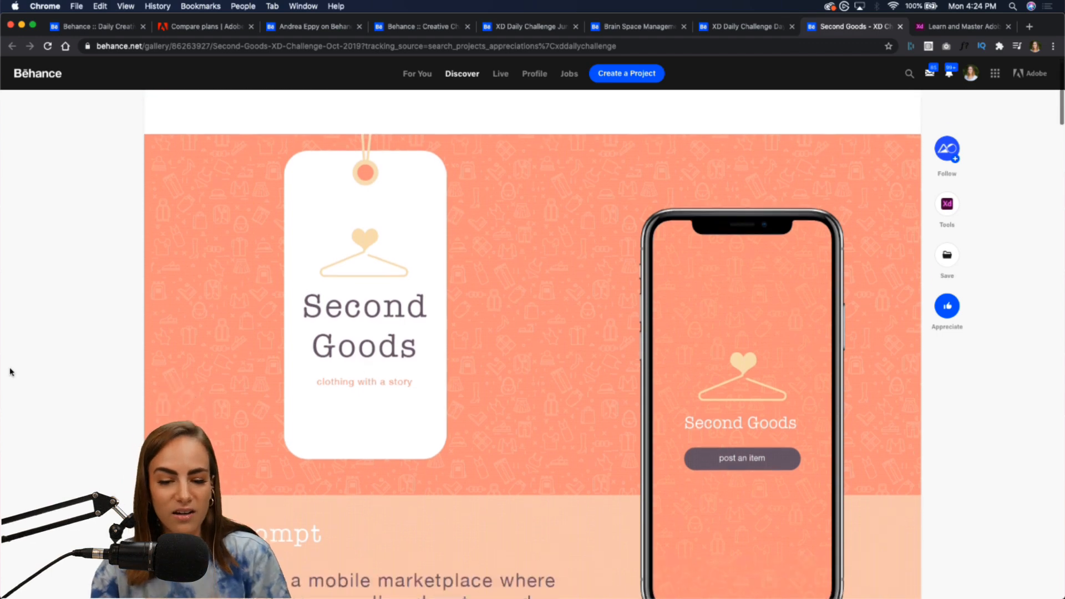
{"action": "scroll", "coordinate": [11, 371], "scroll_direction": "down", "scroll_amount": 5}
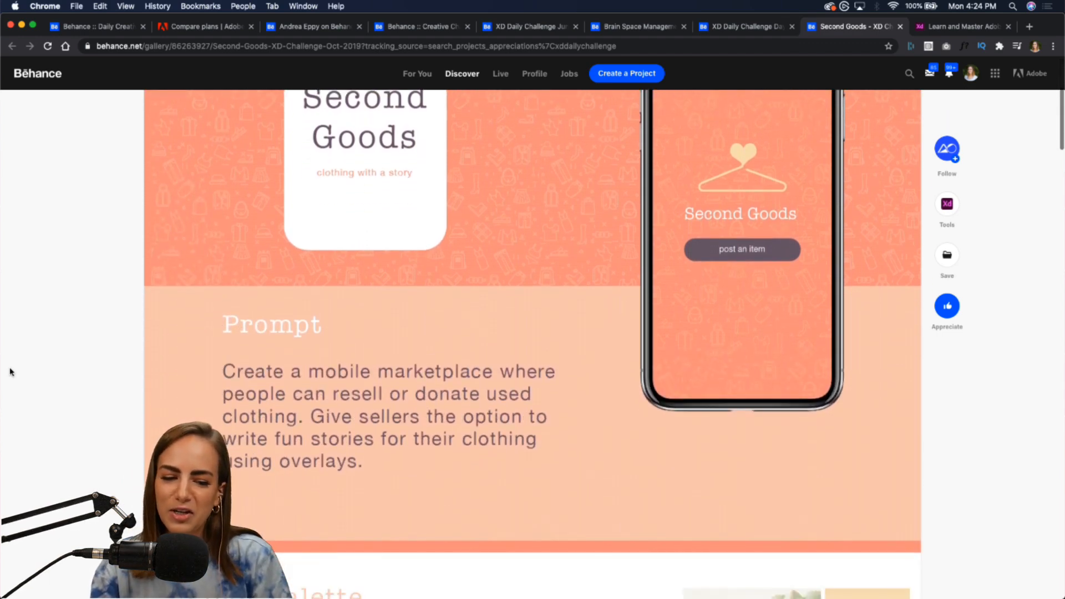
{"action": "scroll", "coordinate": [337, 355], "scroll_direction": "down", "scroll_amount": 8}
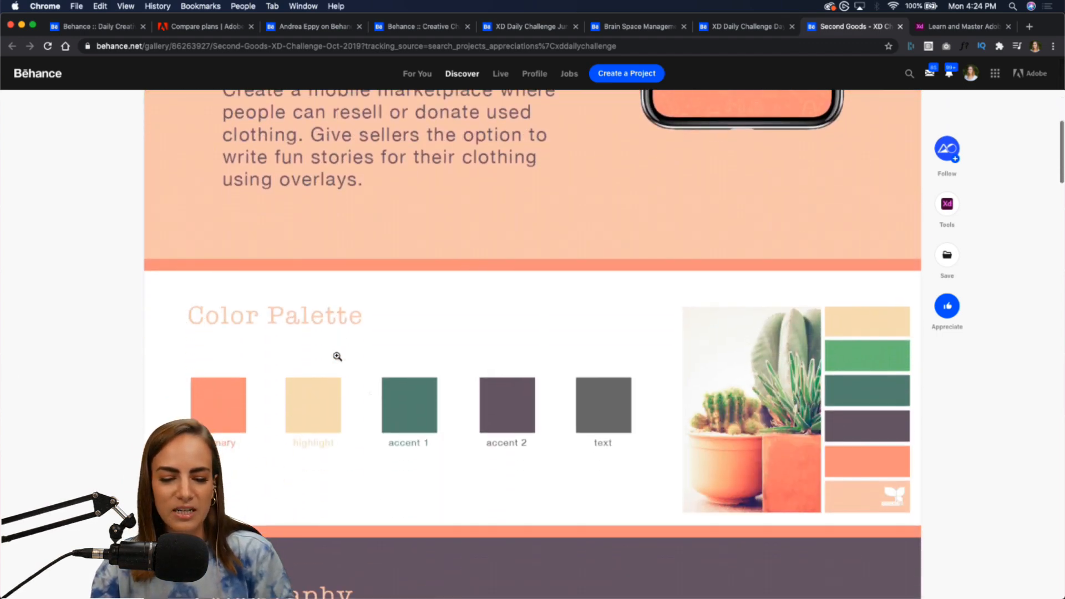
{"action": "scroll", "coordinate": [613, 339], "scroll_direction": "down", "scroll_amount": 1}
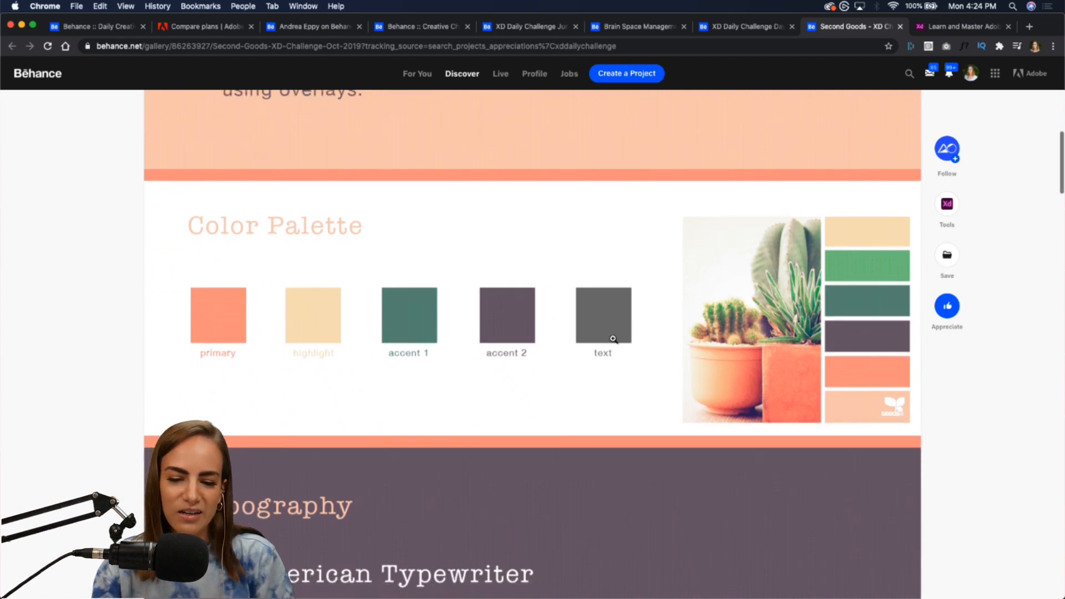
{"action": "scroll", "coordinate": [613, 339], "scroll_direction": "down", "scroll_amount": 10}
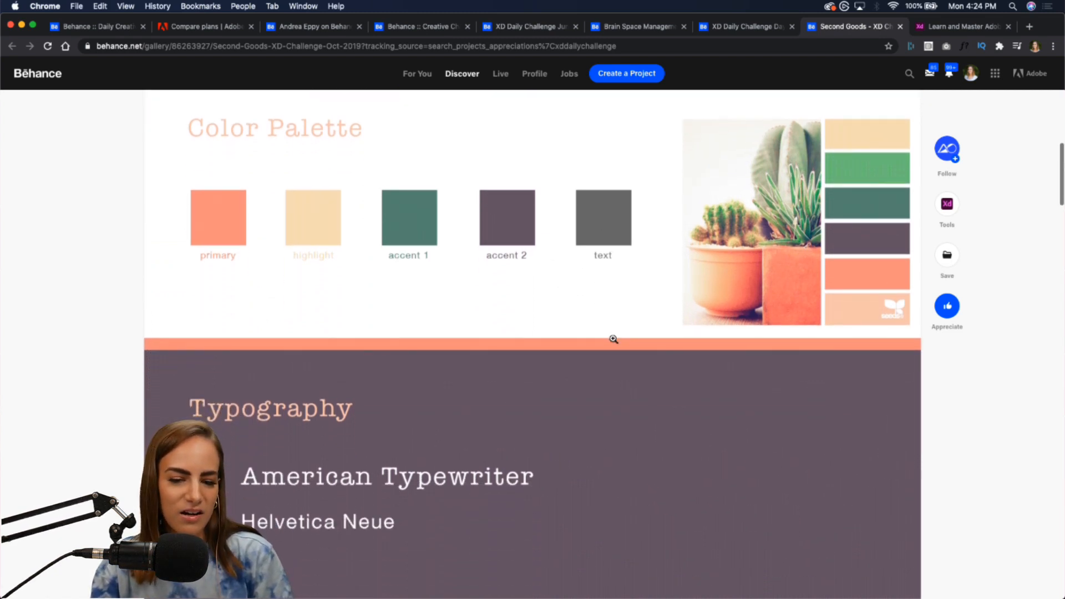
- Examine the Second Goods artboards from the item posting screens through to the Published screen
{"action": "scroll", "coordinate": [340, 361], "scroll_direction": "down", "scroll_amount": 6}
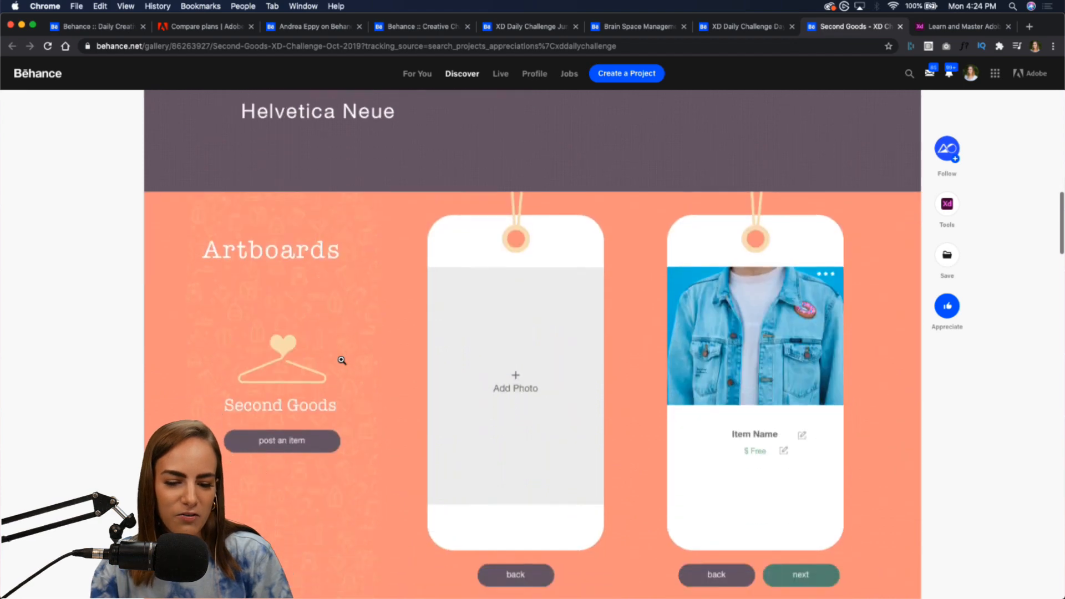
{"action": "scroll", "coordinate": [342, 361], "scroll_direction": "down", "scroll_amount": 18}
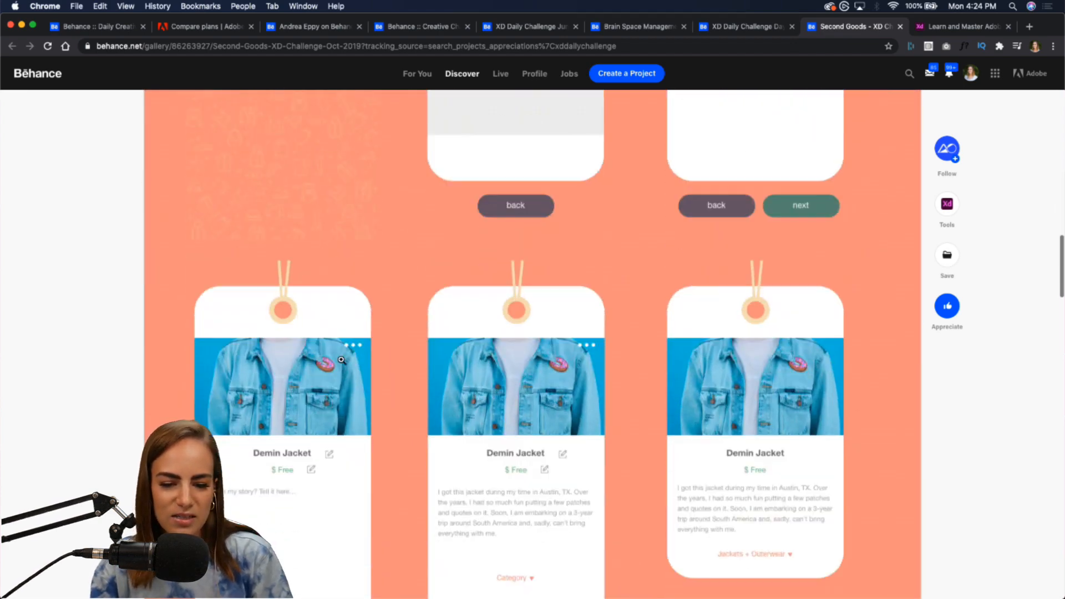
{"action": "scroll", "coordinate": [344, 366], "scroll_direction": "down", "scroll_amount": 6}
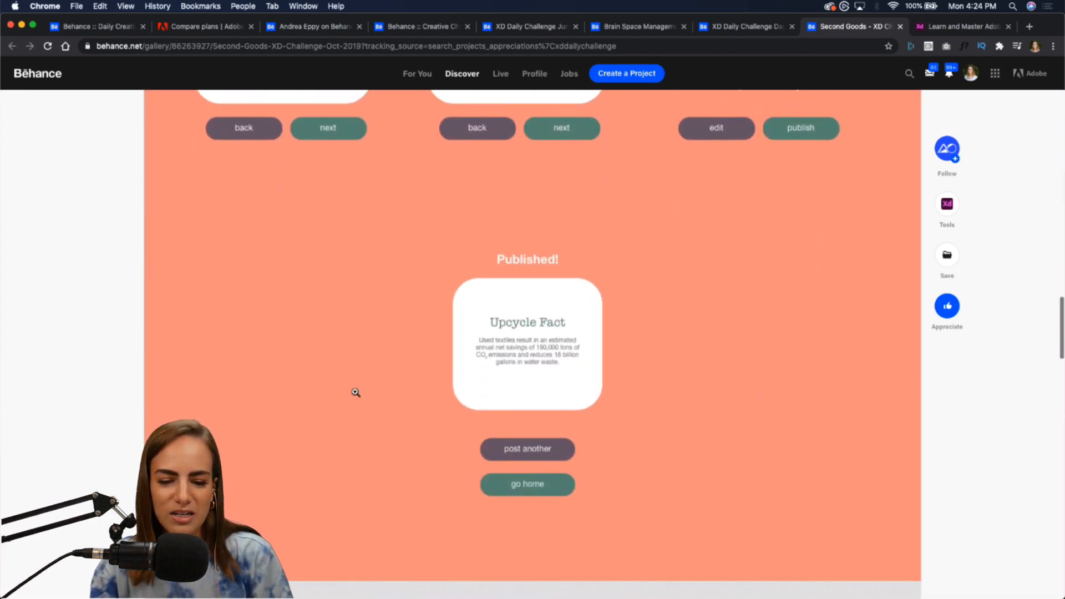
{"action": "scroll", "coordinate": [357, 391], "scroll_direction": "up", "scroll_amount": 10}
{"action": "scroll", "coordinate": [356, 392], "scroll_direction": "down", "scroll_amount": 6}
{"action": "scroll", "coordinate": [356, 392], "scroll_direction": "down", "scroll_amount": 5}
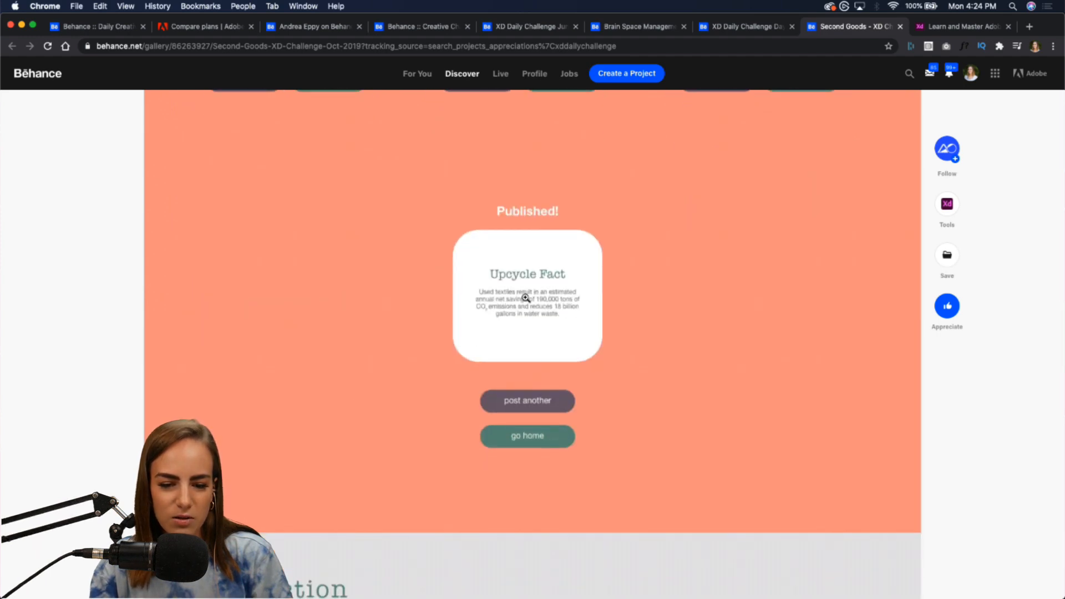
- Play the Second Goods demo video beneath the prototype wiring overview and bring it fully into view
{"action": "scroll", "coordinate": [525, 298], "scroll_direction": "down", "scroll_amount": 18}
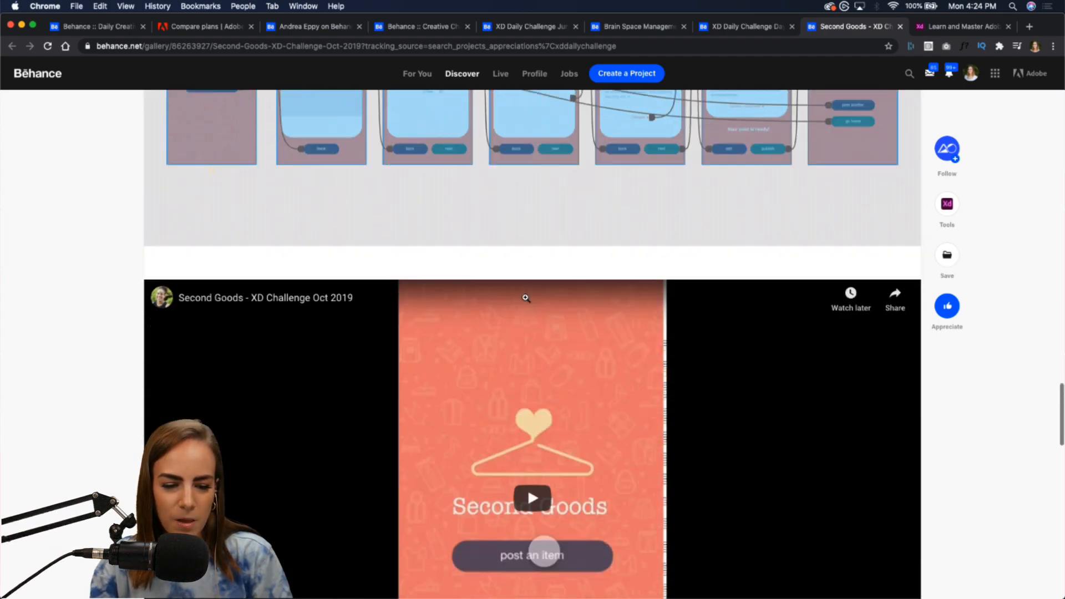
{"action": "scroll", "coordinate": [526, 298], "scroll_direction": "down", "scroll_amount": 6}
{"action": "left_click", "coordinate": [532, 342]}
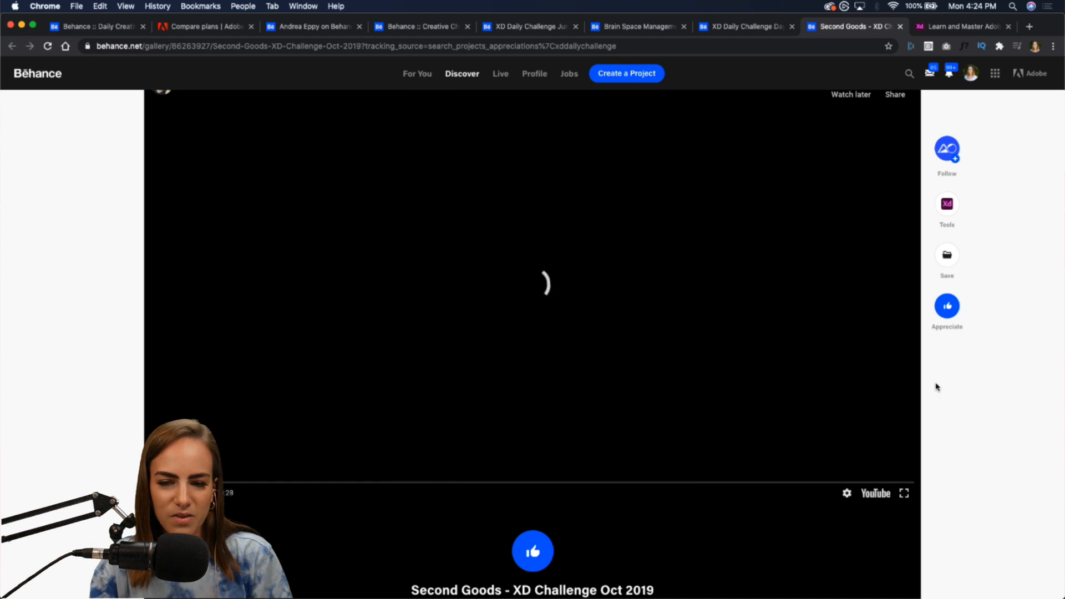
{"action": "scroll", "coordinate": [937, 387], "scroll_direction": "up", "scroll_amount": 2}
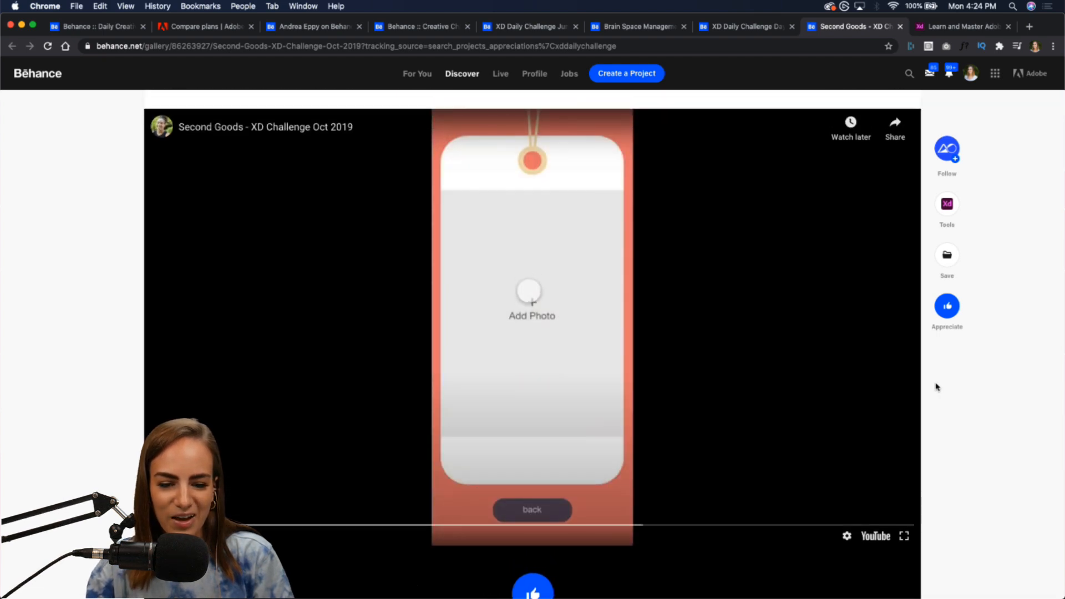